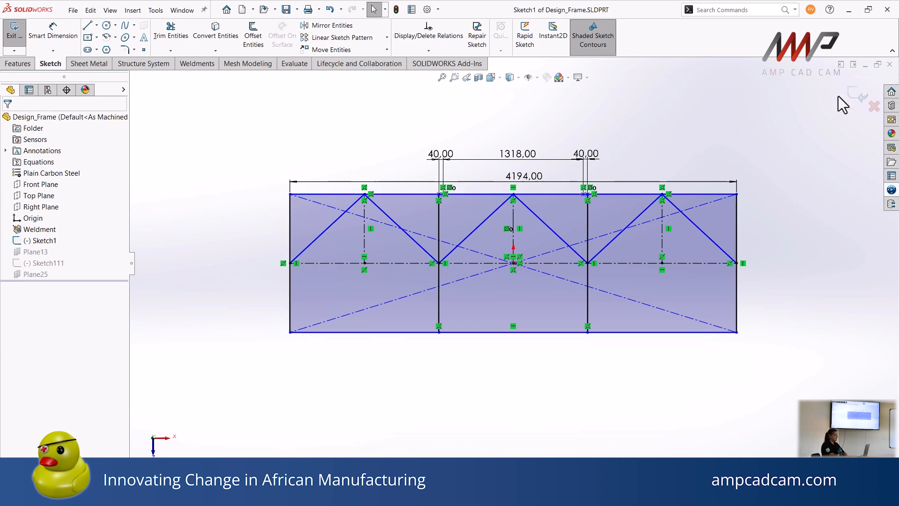
# Exit the sketch and start a structural member using the MacSteel Lib Parallel Flange Channel SANS 20025 profile, size HR-PFC 180 x 70
pyautogui.click(857, 95)
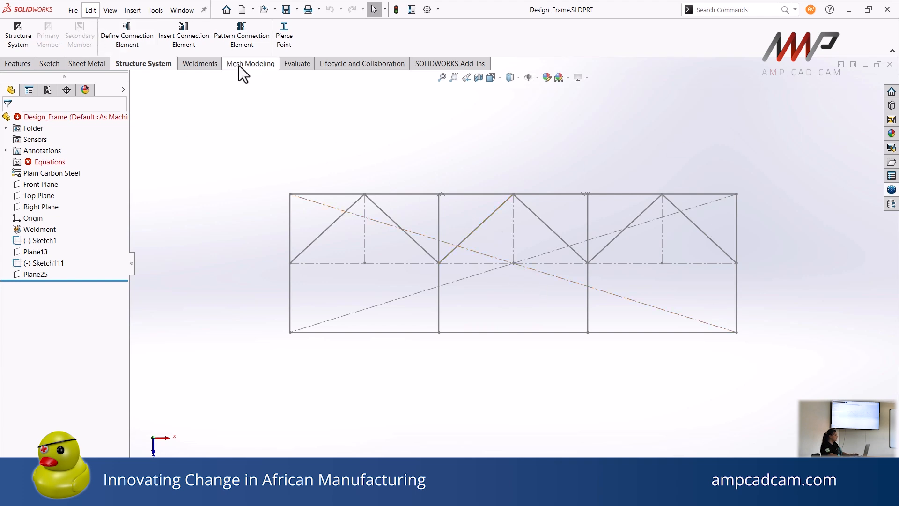
pyautogui.moveTo(445, 244); pyautogui.dragTo(407, 134, button='middle')
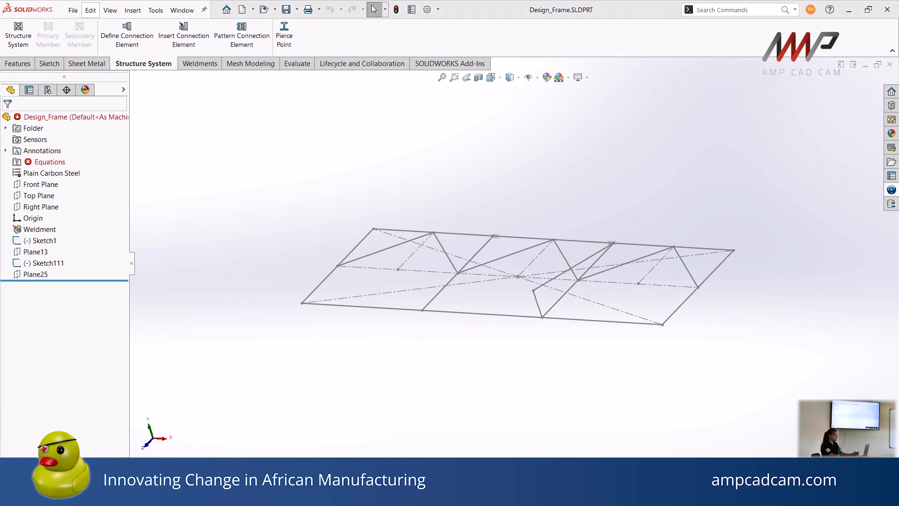
pyautogui.click(198, 66)
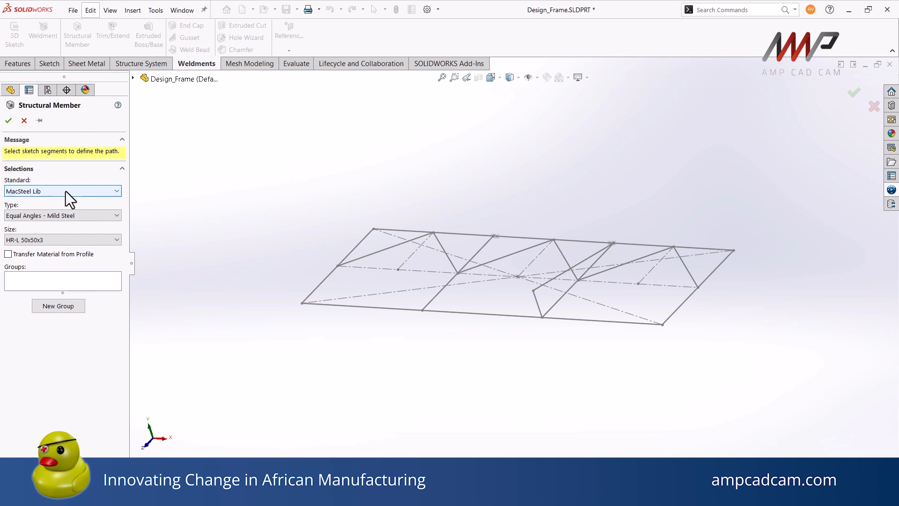
pyautogui.click(68, 215)
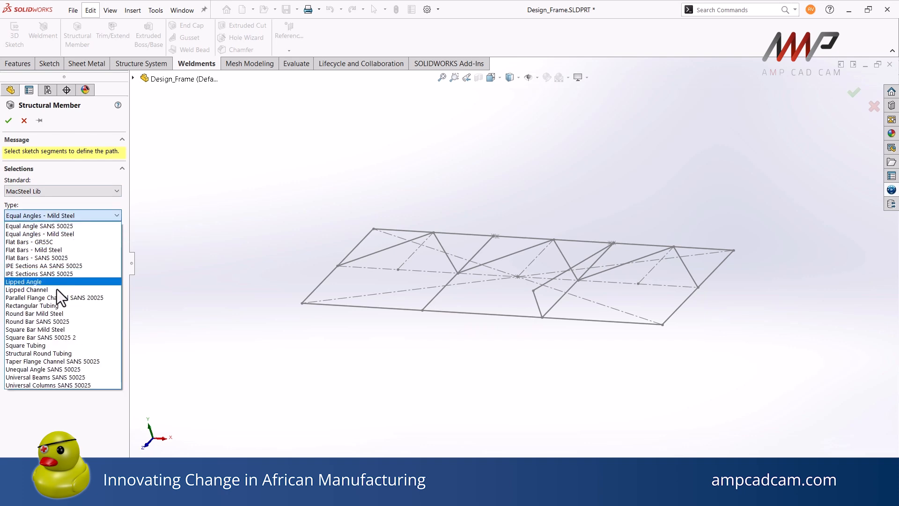
pyautogui.click(55, 297)
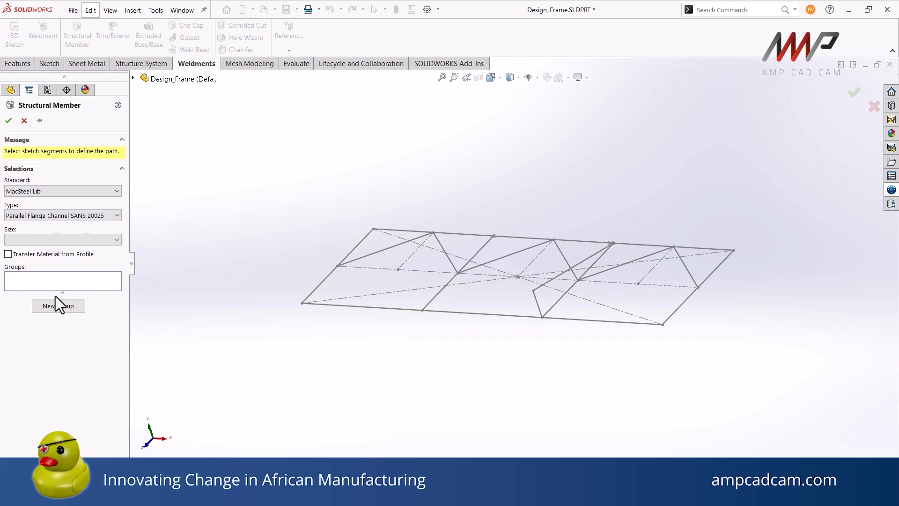
pyautogui.click(43, 238)
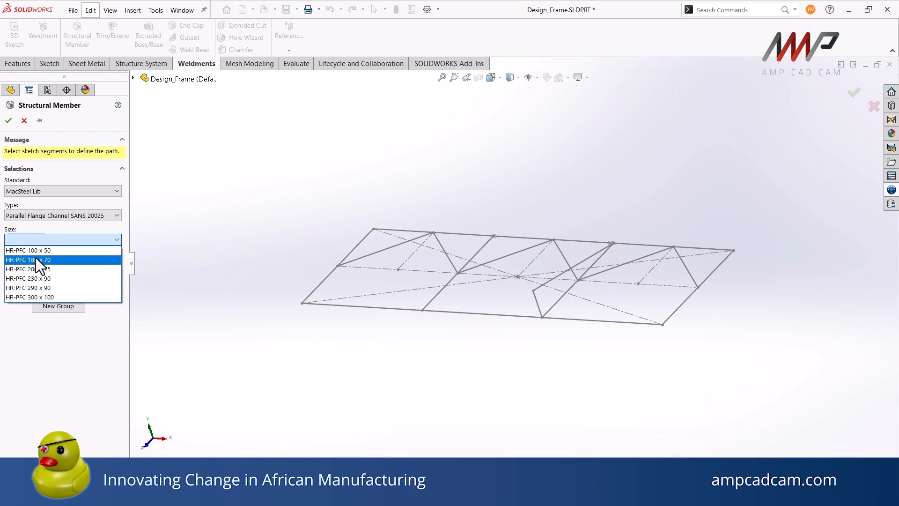
pyautogui.click(35, 260)
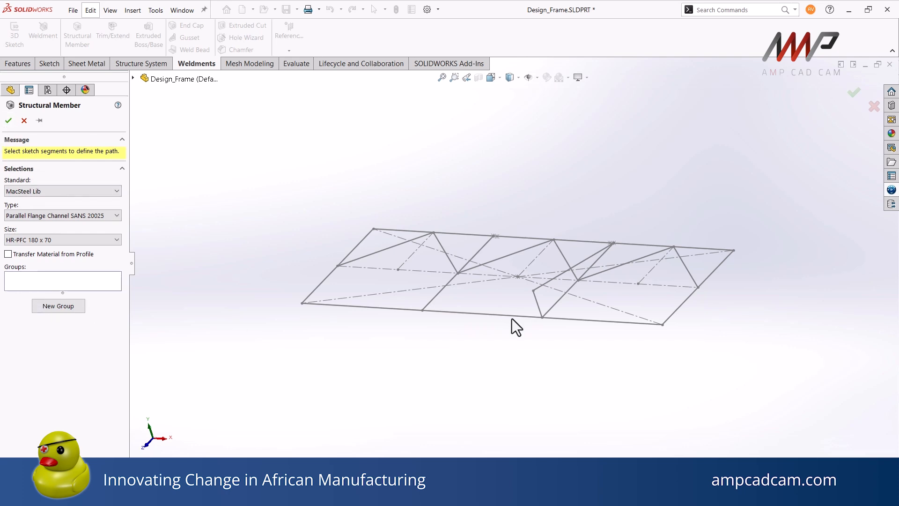
# Define the first group's path with the frame's right short edge, rear long edge and left short edge
pyautogui.click(673, 314)
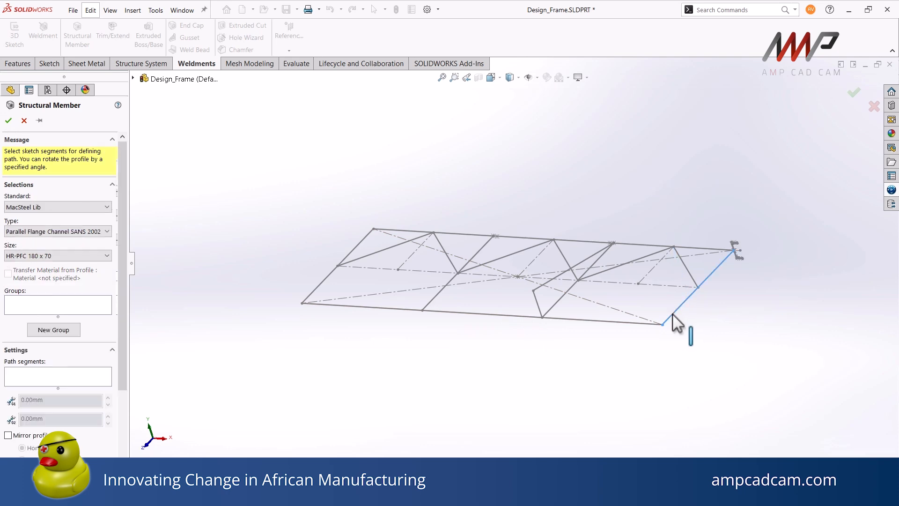
pyautogui.click(691, 250)
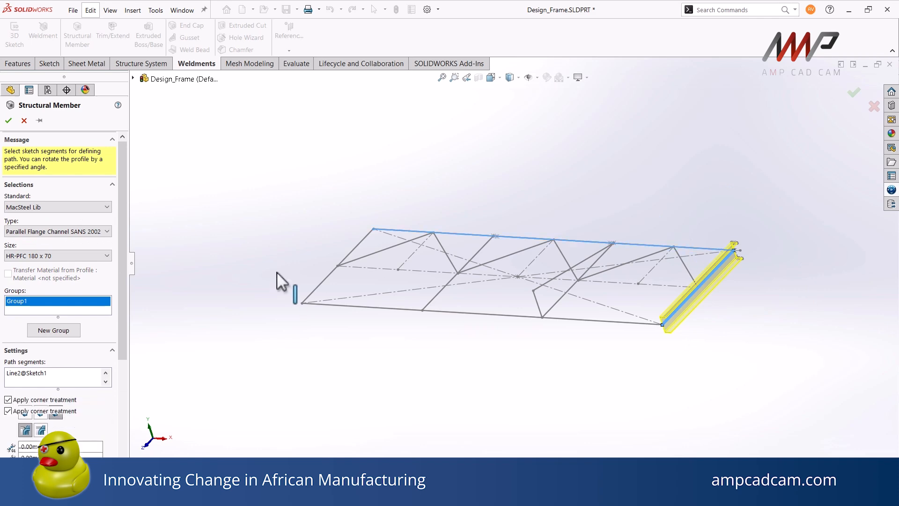
pyautogui.click(327, 281)
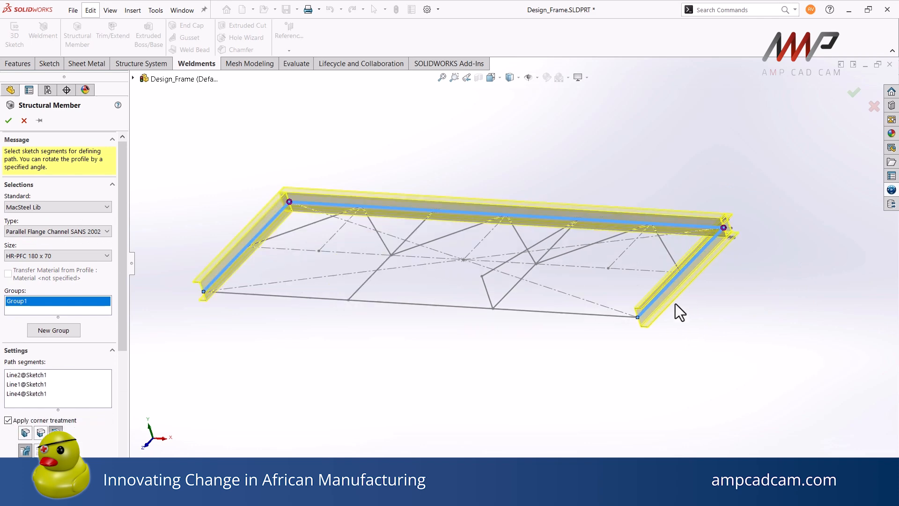
# Set the first group's profile rotation angle to 180 degrees
pyautogui.scroll(-5, 647, 302)
pyautogui.moveTo(660, 299); pyautogui.dragTo(670, 262, button='middle')
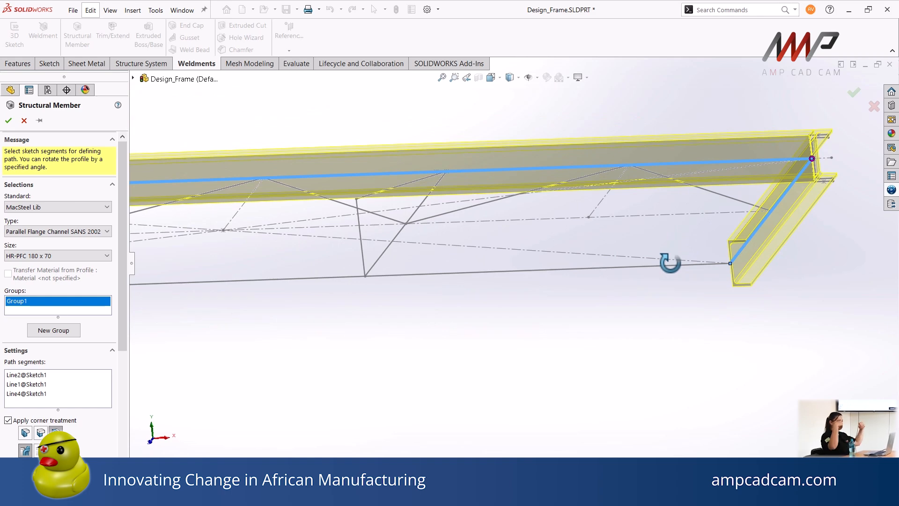
pyautogui.moveTo(121, 270); pyautogui.dragTo(101, 370)
pyautogui.moveTo(51, 449); pyautogui.dragTo(2, 445)
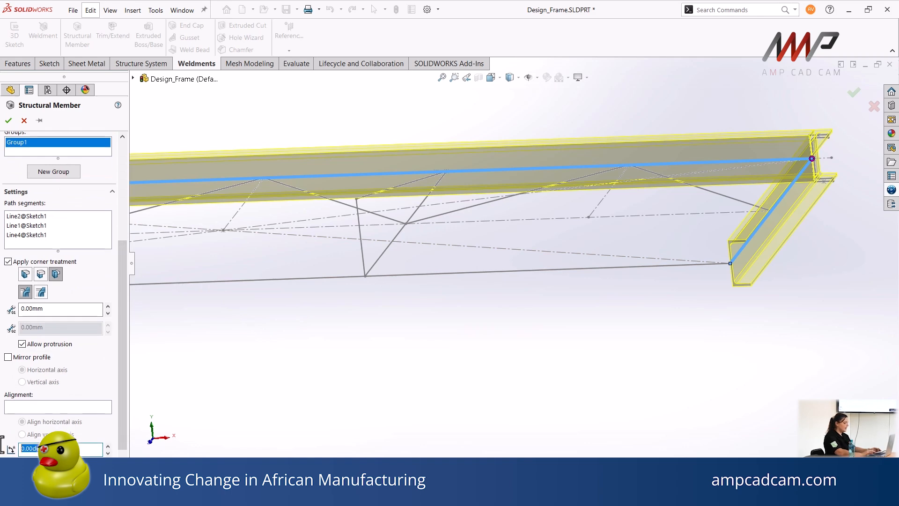
pyautogui.write('180')
pyautogui.press('Return')
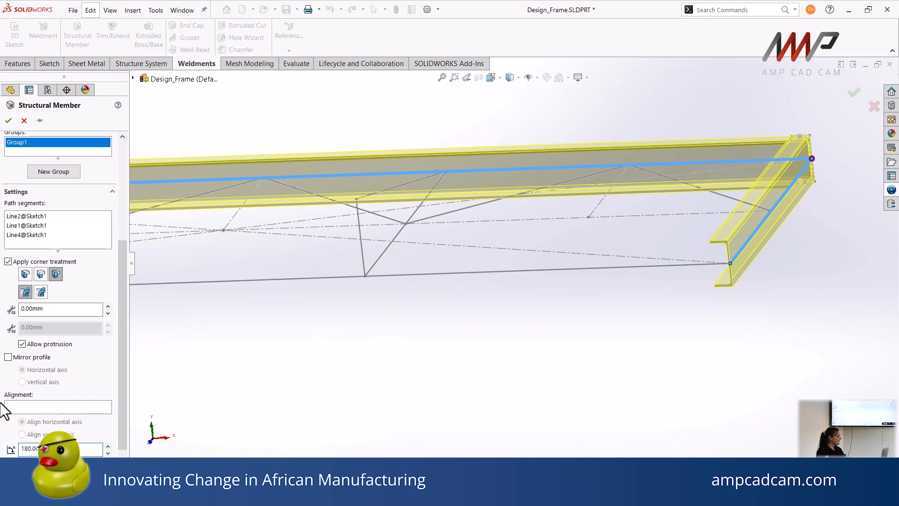
# Add a second group along the cross line right of centre, set its gap to 180 mm, and accept the structural member
pyautogui.click(52, 172)
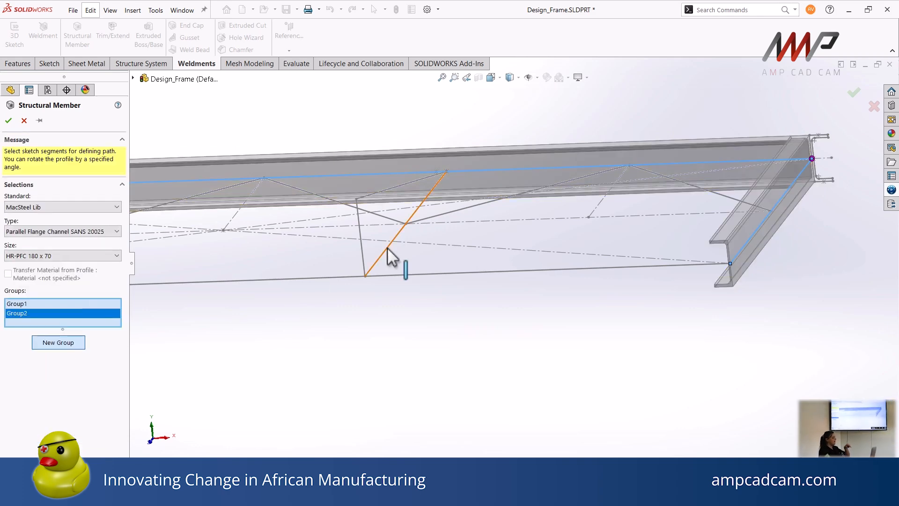
pyautogui.click(387, 248)
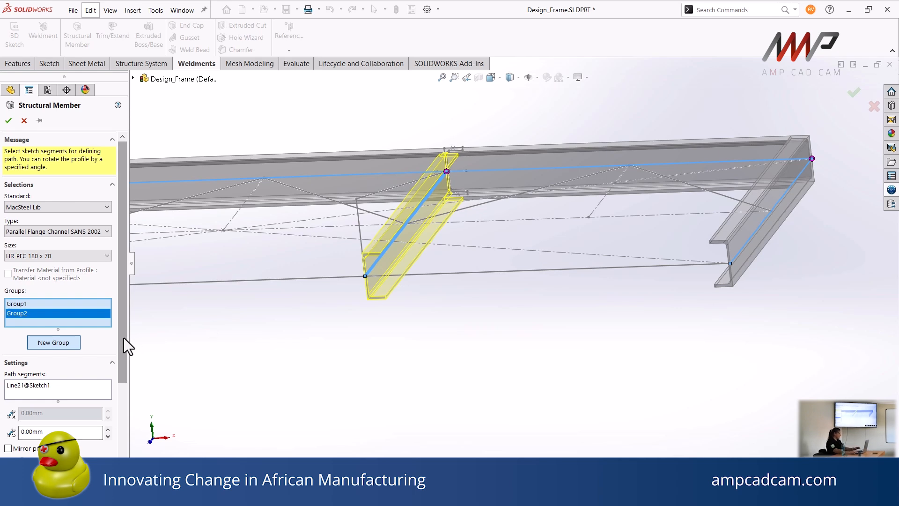
pyautogui.click(32, 432)
pyautogui.write('180')
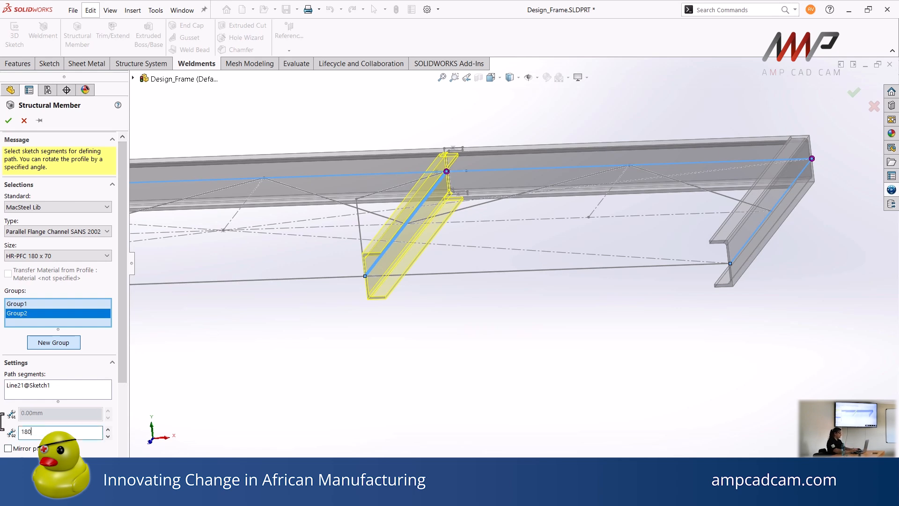
pyautogui.press('Return')
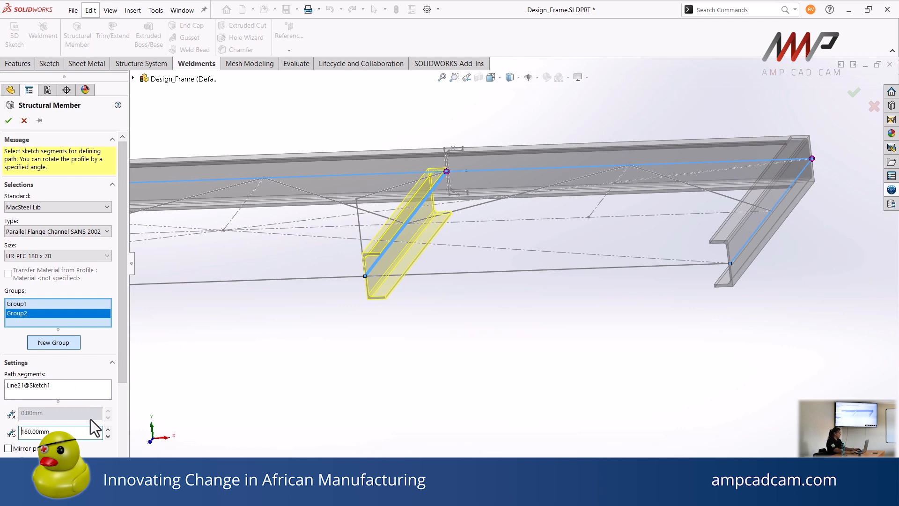
pyautogui.moveTo(356, 275)
pyautogui.mouseDown(button='middle')
pyautogui.moveTo(379, 201)
pyautogui.moveTo(371, 249)
pyautogui.mouseUp(button='middle')
pyautogui.click(61, 432)
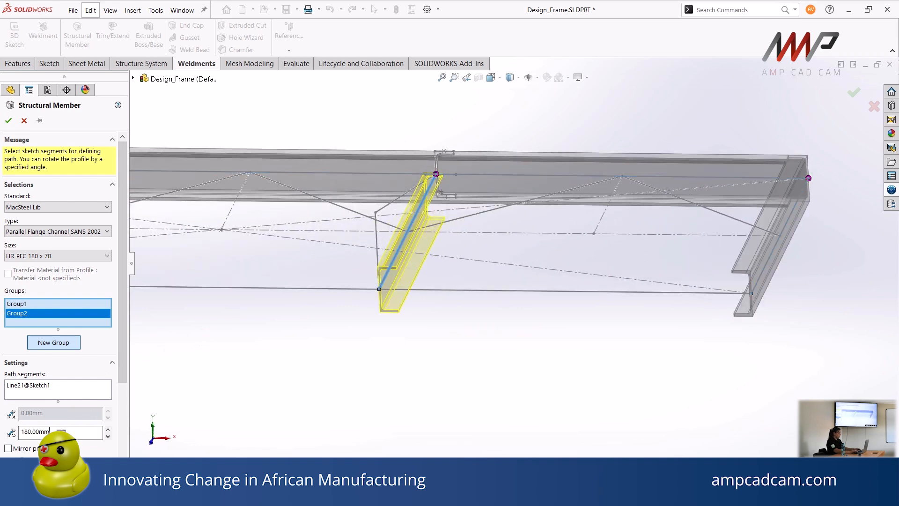
pyautogui.press('Return')
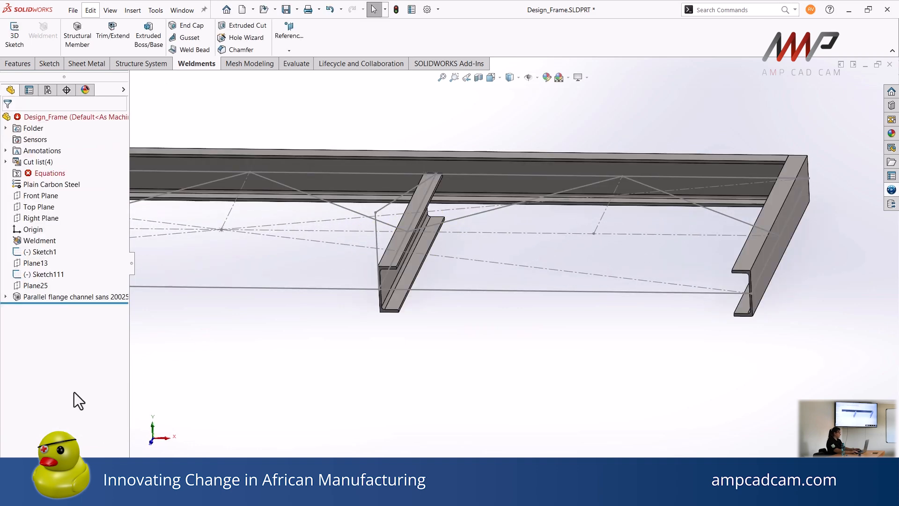
# Edit the parallel flange channel feature and set Group2's profile rotation angle to 180 degrees
pyautogui.rightClick(50, 298)
pyautogui.click(74, 275)
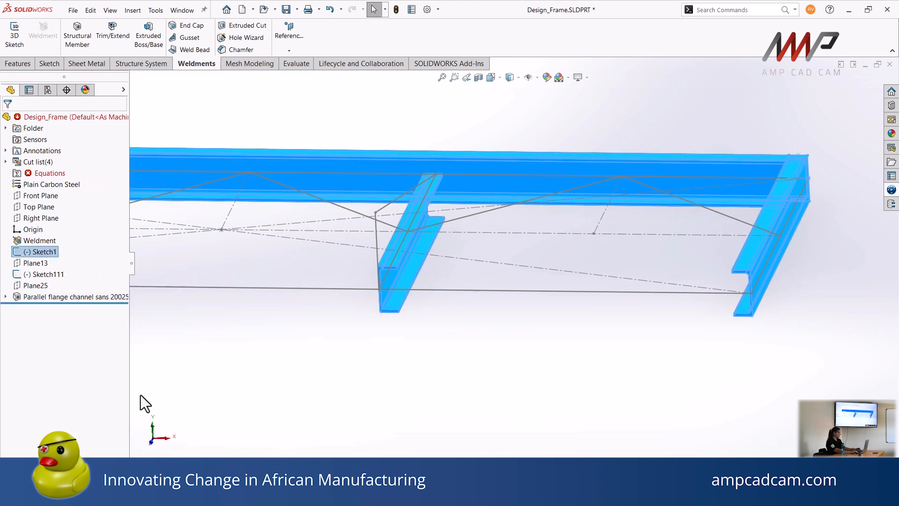
pyautogui.scroll(-3, 71, 299)
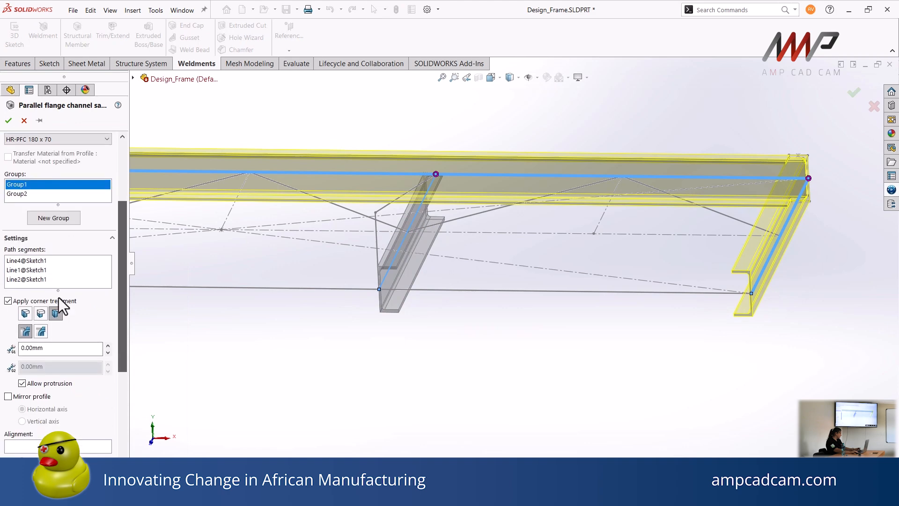
pyautogui.click(19, 194)
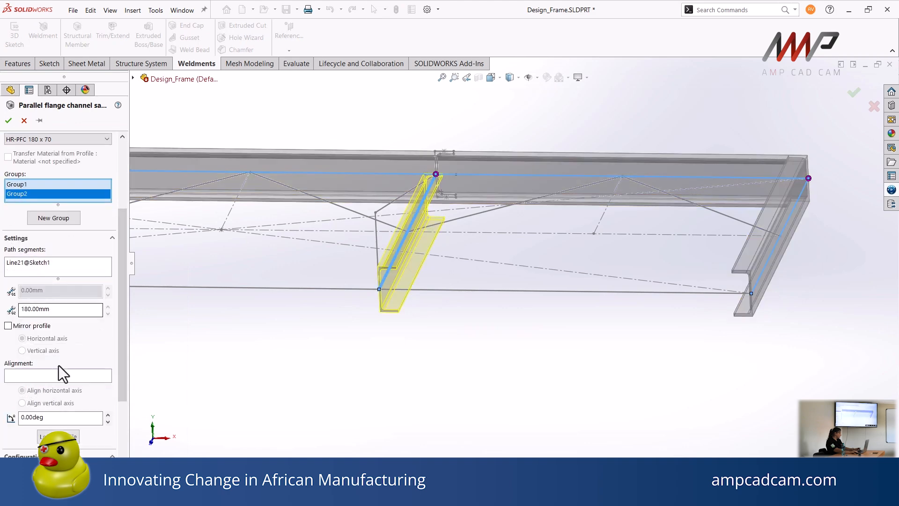
pyautogui.moveTo(55, 419); pyautogui.dragTo(3, 417)
pyautogui.write('180')
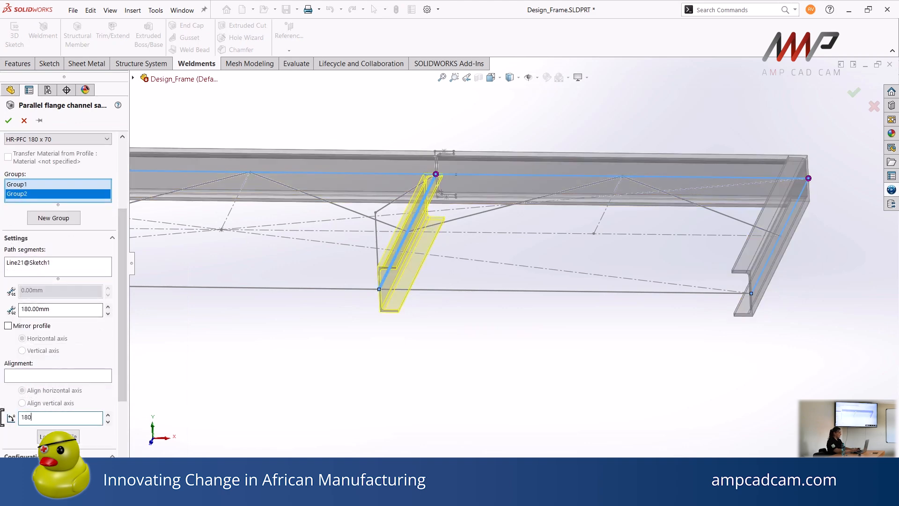
pyautogui.press('Return')
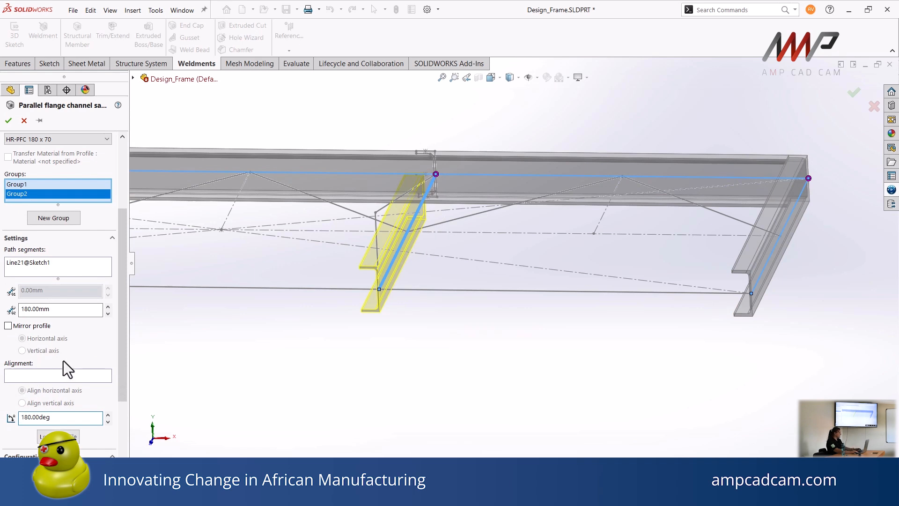
# Relocate Group2's profile so its path passes through the lower outer corner of the channel
pyautogui.moveTo(122, 349); pyautogui.dragTo(112, 402)
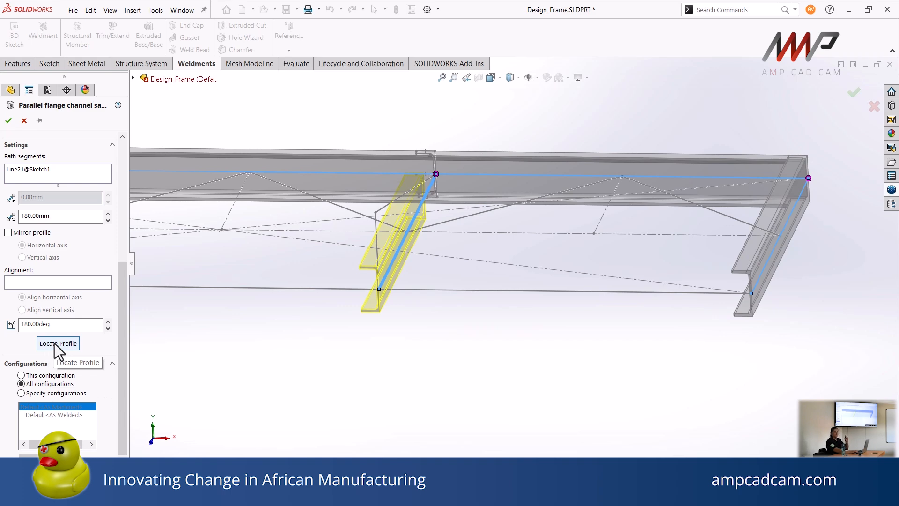
pyautogui.scroll(-1, 54, 344)
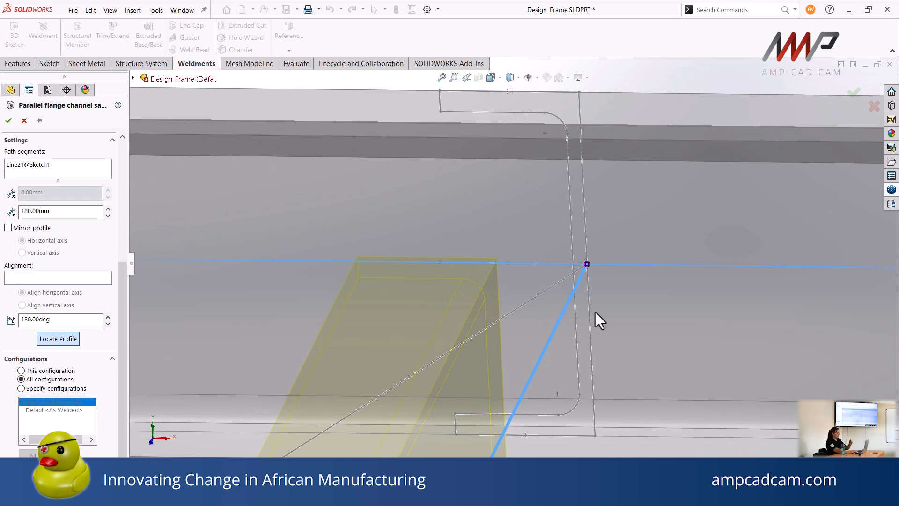
pyautogui.click(595, 435)
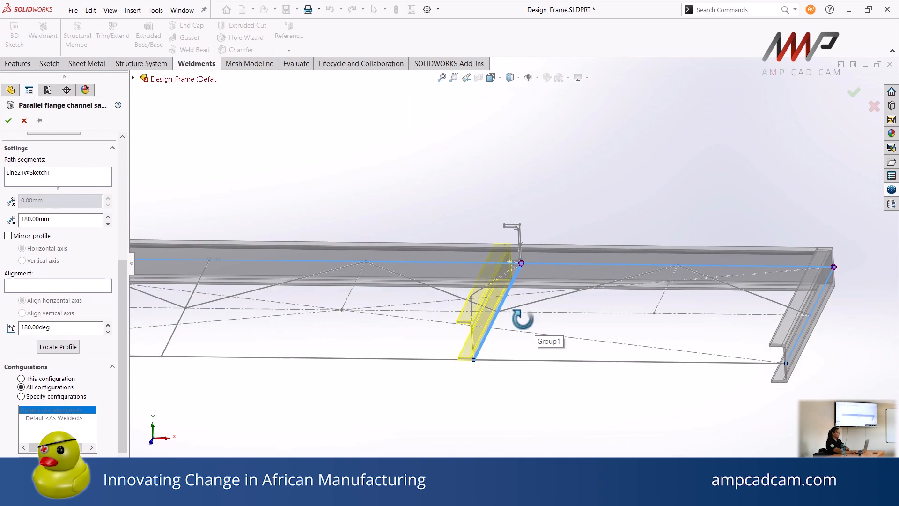
pyautogui.moveTo(522, 328); pyautogui.dragTo(526, 288, button='middle')
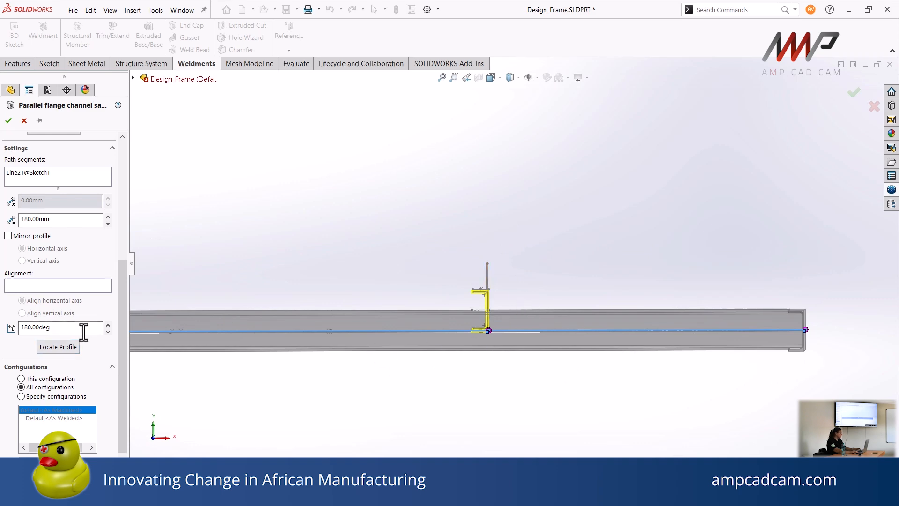
# Relocate Group2's profile so its path passes through the midpoint of the channel's outer web
pyautogui.scroll(-12, 517, 311)
pyautogui.moveTo(454, 285); pyautogui.dragTo(474, 300, button='middle')
pyautogui.scroll(4, 474, 300)
pyautogui.scroll(-3, 707, 180)
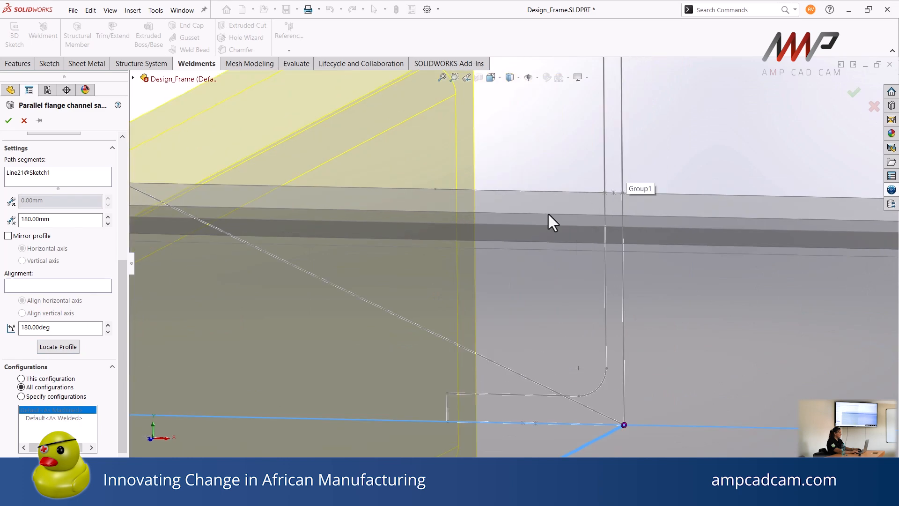
pyautogui.click(61, 347)
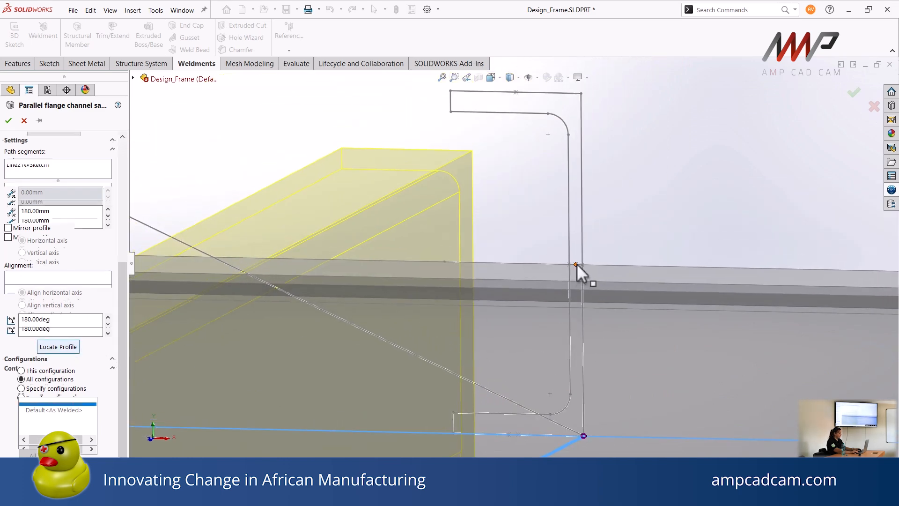
pyautogui.click(576, 265)
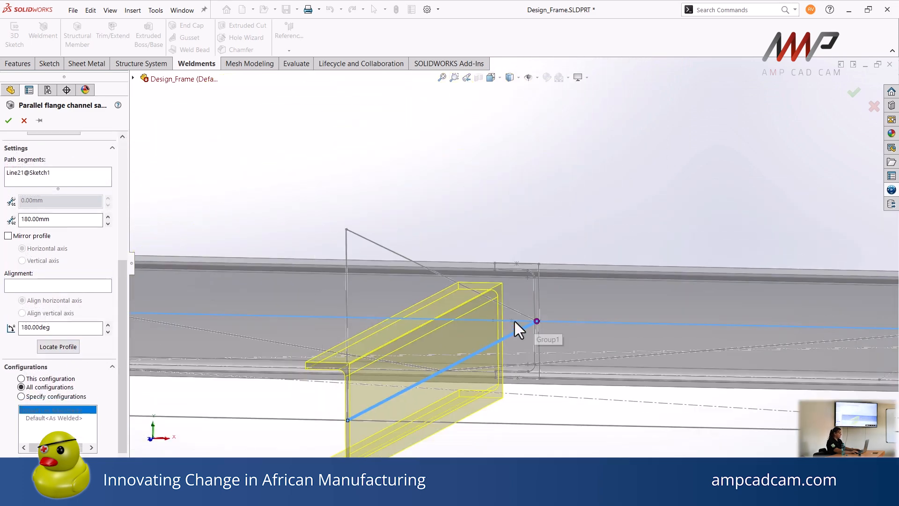
pyautogui.moveTo(513, 331); pyautogui.dragTo(501, 366, button='middle')
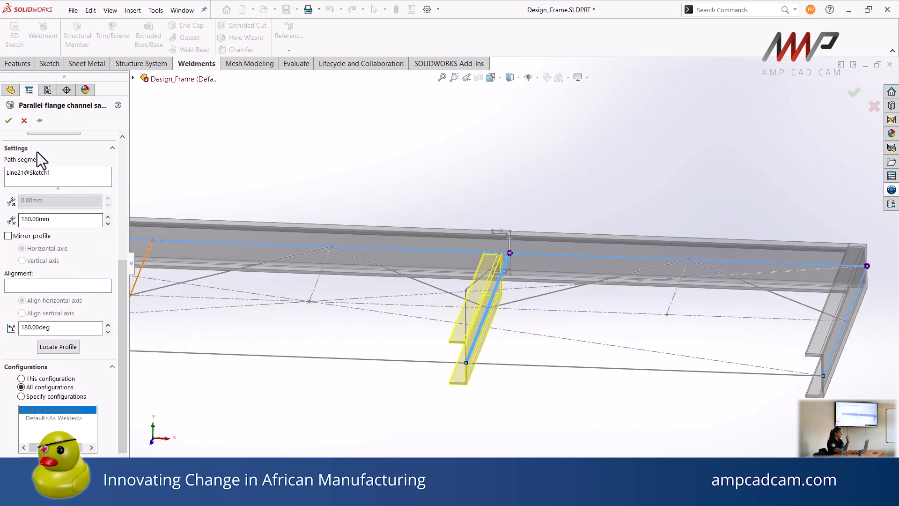
# Add a third group to the parallel flange channel feature along the cross line left of centre
pyautogui.scroll(5, 63, 173)
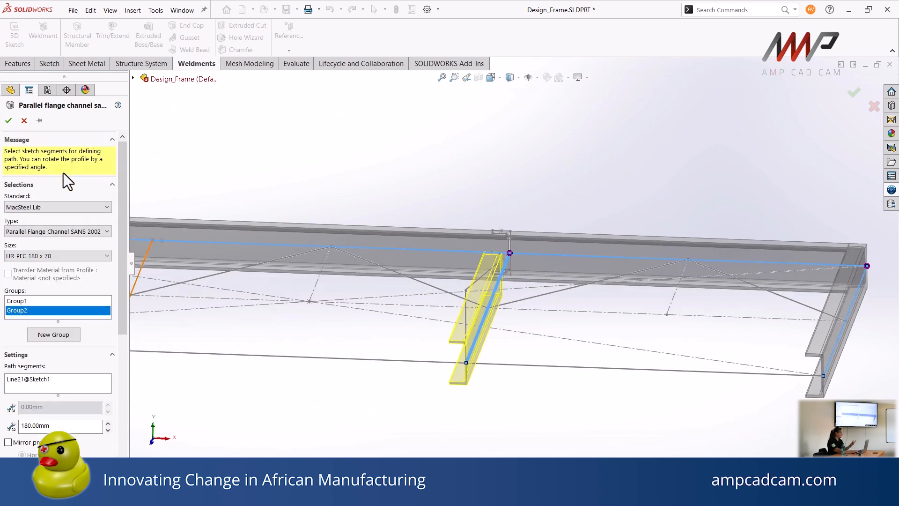
pyautogui.click(60, 335)
pyautogui.moveTo(305, 330)
pyautogui.keyDown('ctrl'); pyautogui.mouseDown(button='middle')
pyautogui.moveTo(440, 317)
pyautogui.moveTo(462, 347)
pyautogui.moveTo(482, 349)
pyautogui.mouseUp(button='middle'); pyautogui.keyUp('ctrl')
pyautogui.click(294, 338)
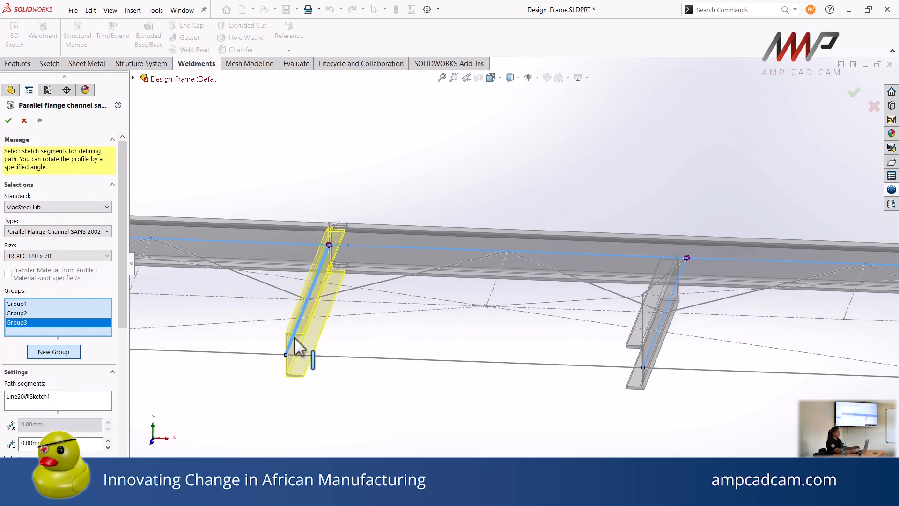
# Relocate Group3's profile so its path passes through the middle of the channel's web, and accept the feature
pyautogui.moveTo(125, 276); pyautogui.dragTo(101, 399)
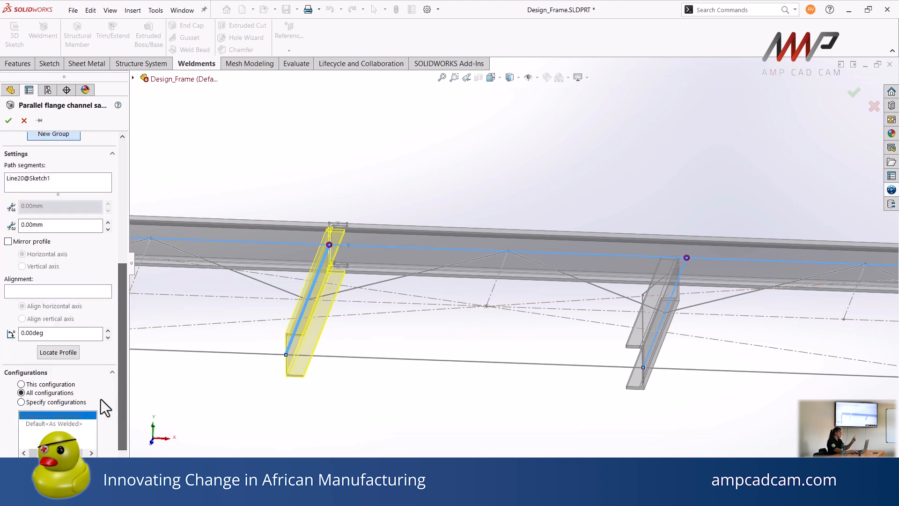
pyautogui.click(52, 353)
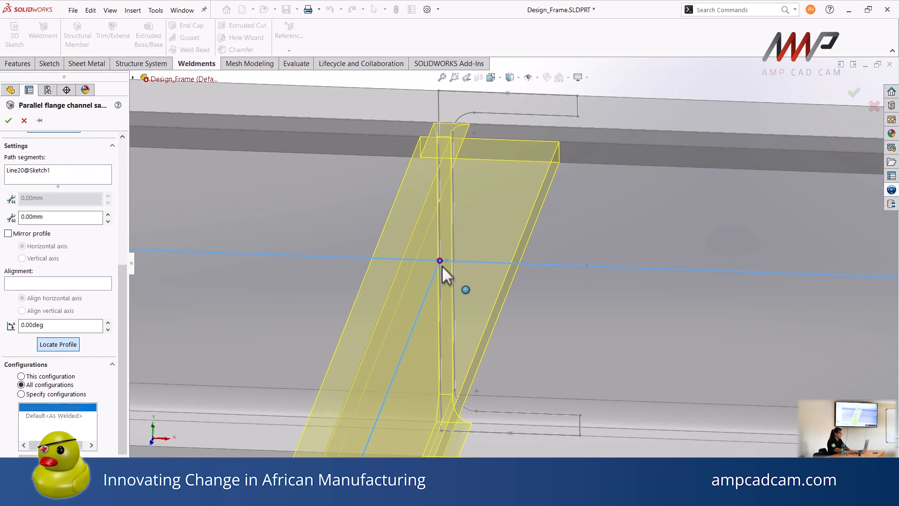
pyautogui.click(447, 262)
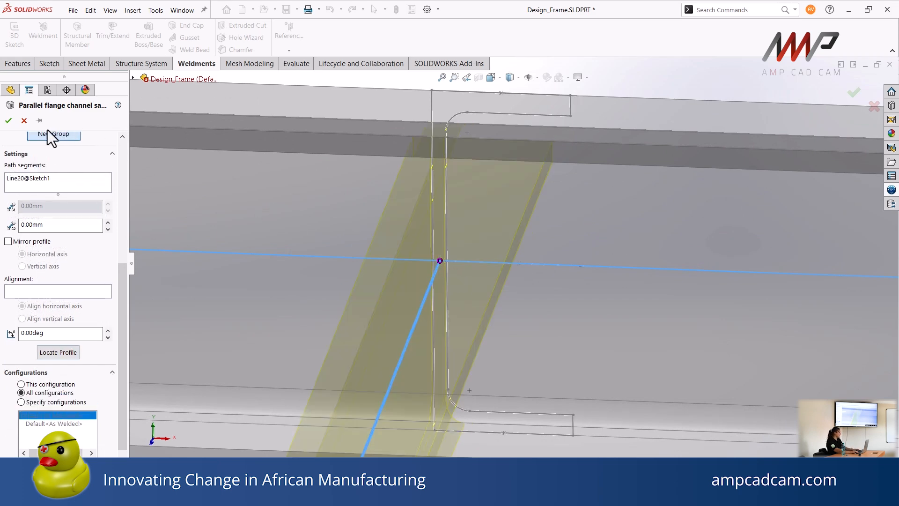
pyautogui.click(9, 121)
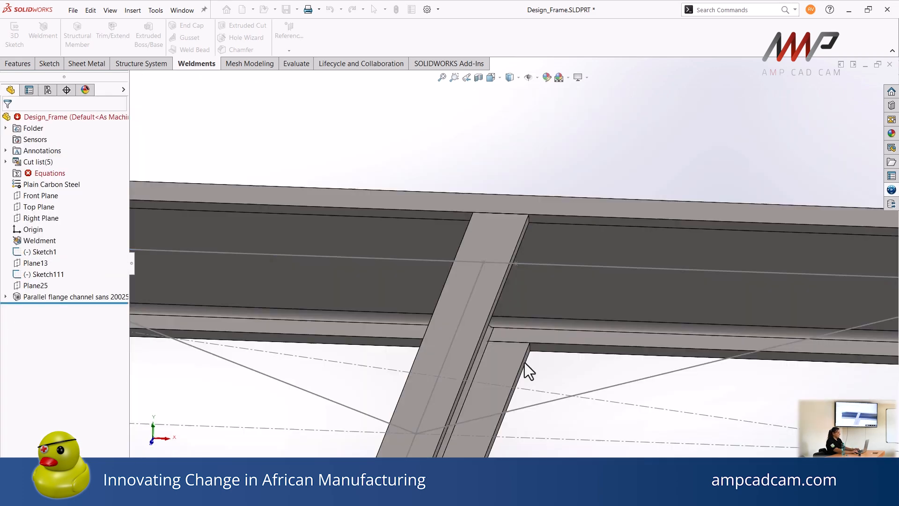
# Start a MacSteel Lib structural member of type Equal Angles - Mild Steel in size HR-L 50x50x3
pyautogui.scroll(5, 509, 341)
pyautogui.moveTo(522, 340); pyautogui.dragTo(452, 345, button='middle')
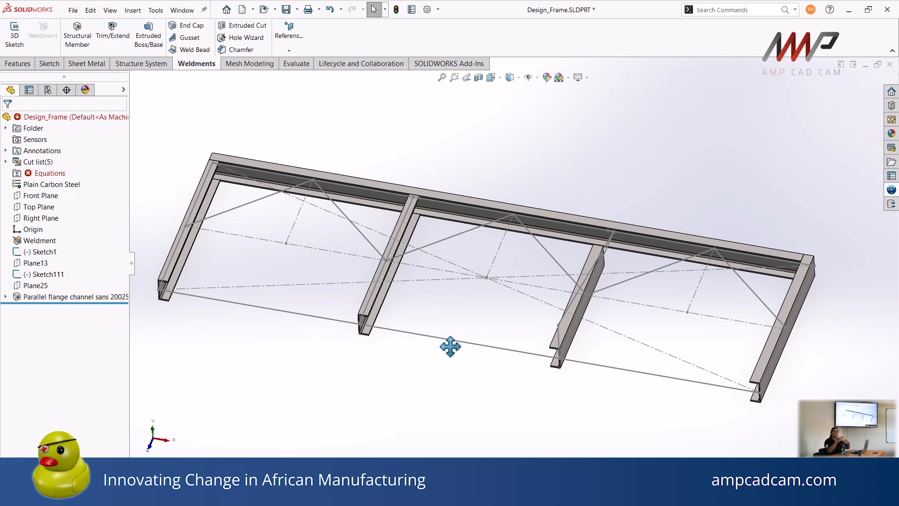
pyautogui.moveTo(538, 258); pyautogui.dragTo(551, 282, button='middle')
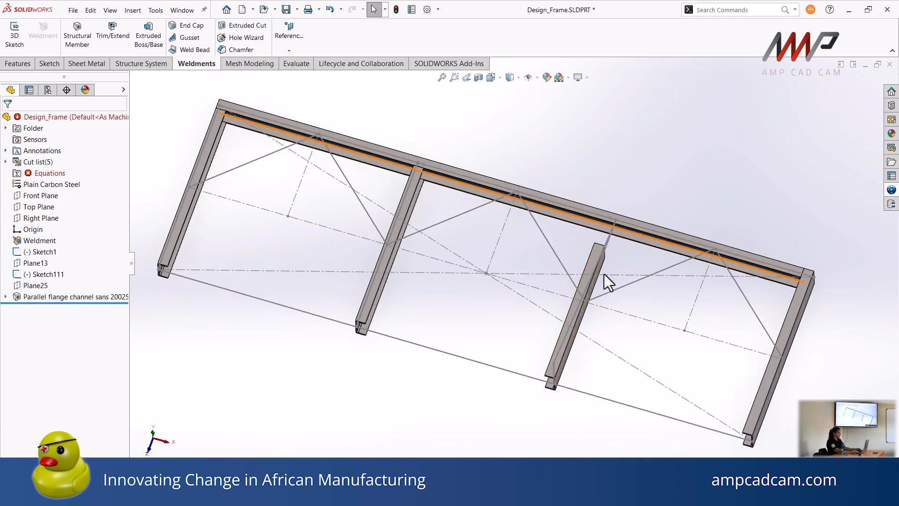
pyautogui.moveTo(593, 344); pyautogui.dragTo(600, 315, button='middle')
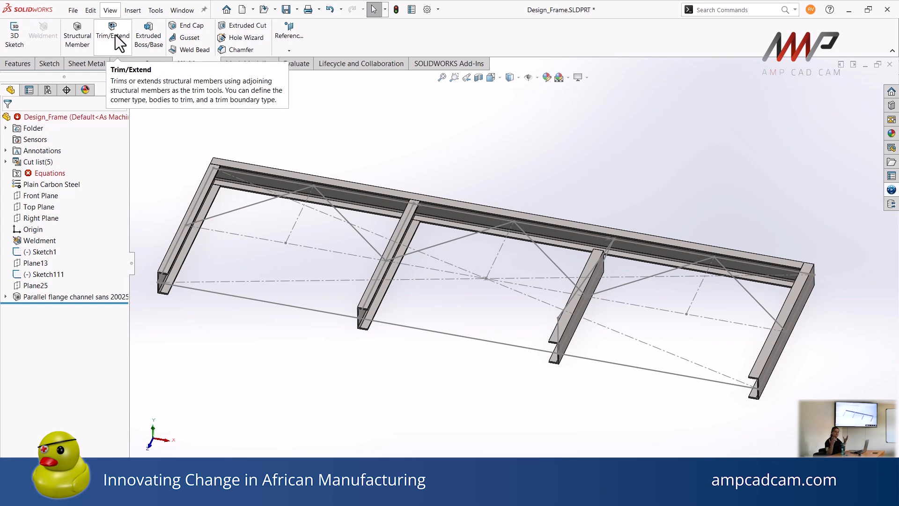
pyautogui.click(85, 29)
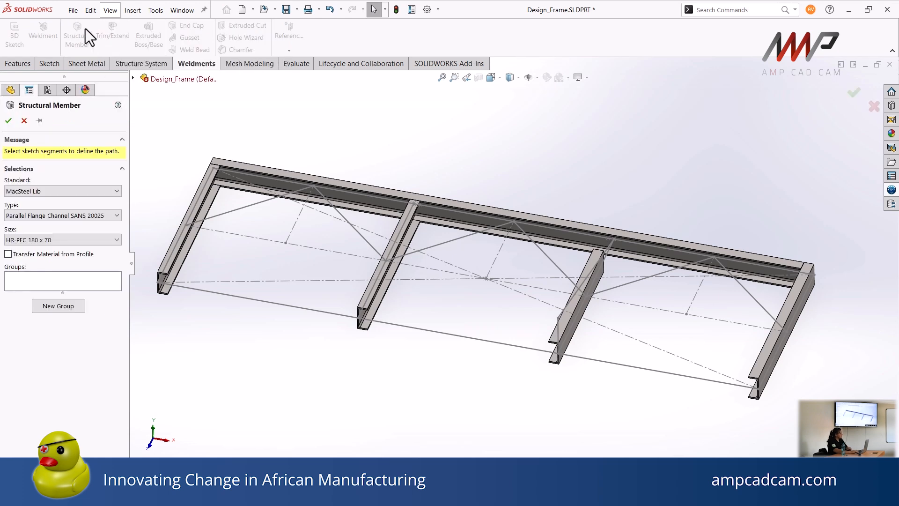
pyautogui.click(86, 214)
pyautogui.click(42, 233)
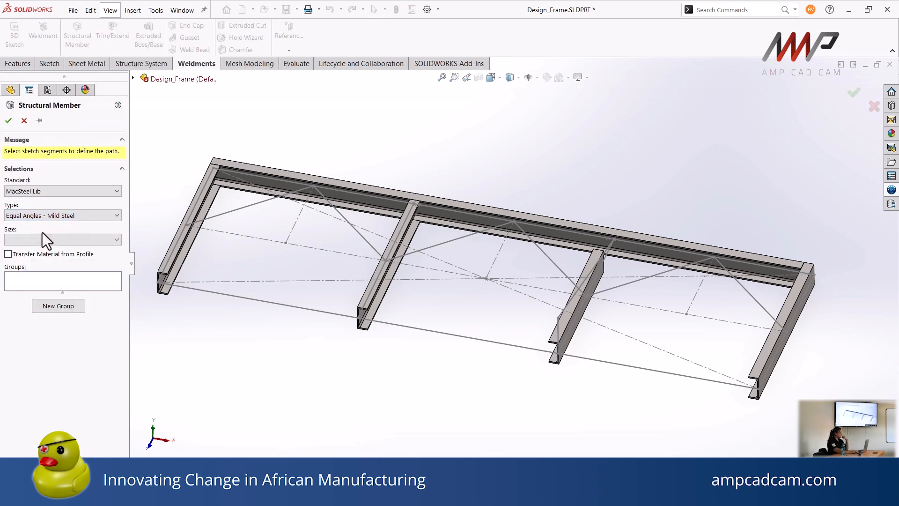
pyautogui.click(40, 240)
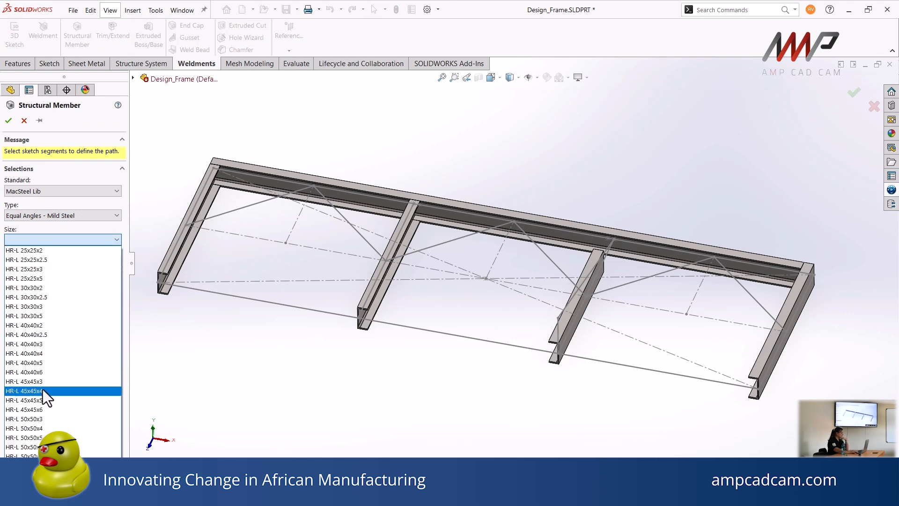
pyautogui.click(42, 419)
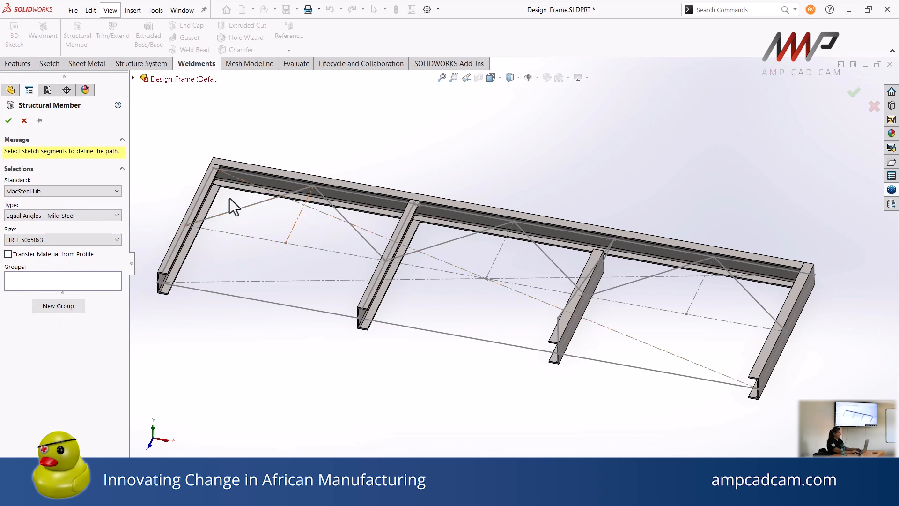
# Use the first diagonal brace line of each of the three bays, all parallel, as the angle's Group1 path
pyautogui.click(235, 210)
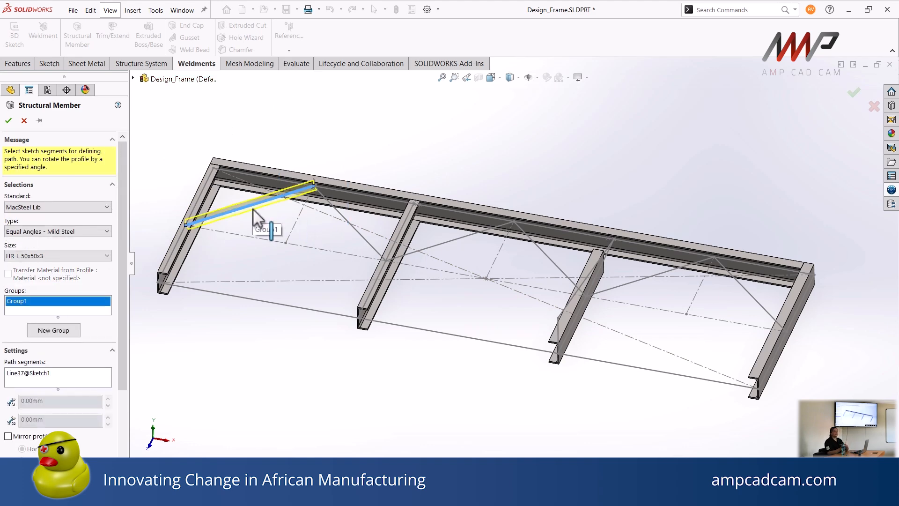
pyautogui.click(450, 241)
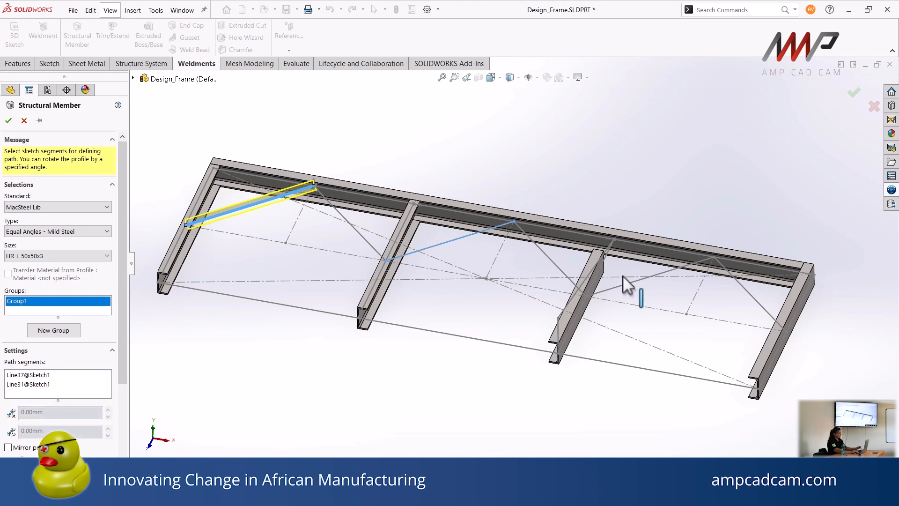
pyautogui.click(648, 278)
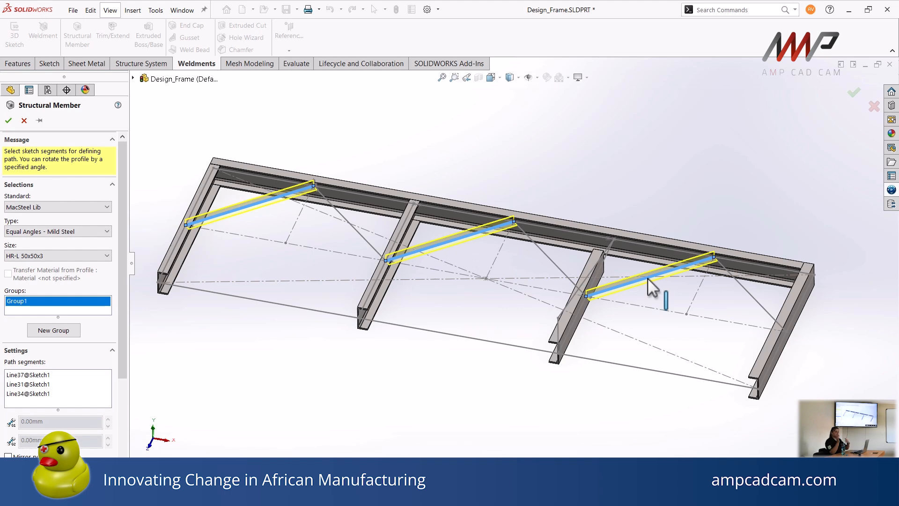
# Relocate the angle profile so its path passes through the midpoint of the construction line joining its leg ends
pyautogui.moveTo(119, 307); pyautogui.dragTo(119, 389)
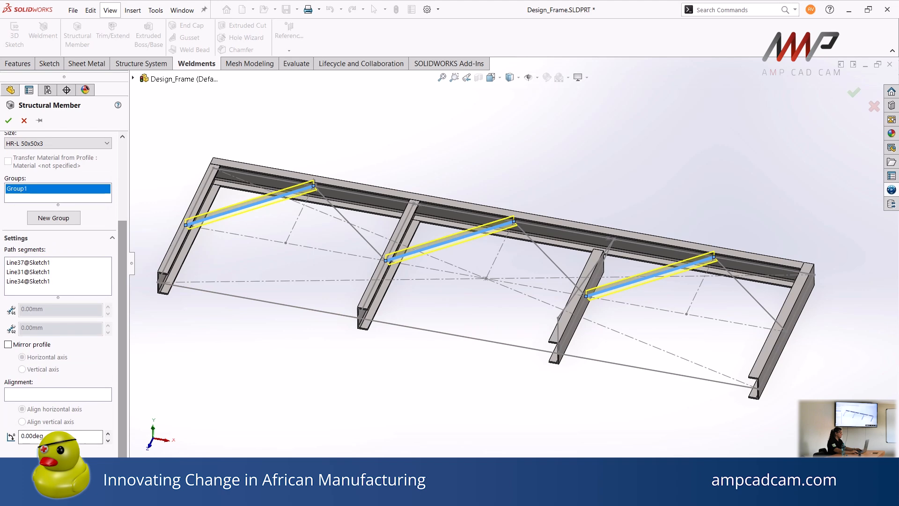
pyautogui.scroll(-5, 375, 248)
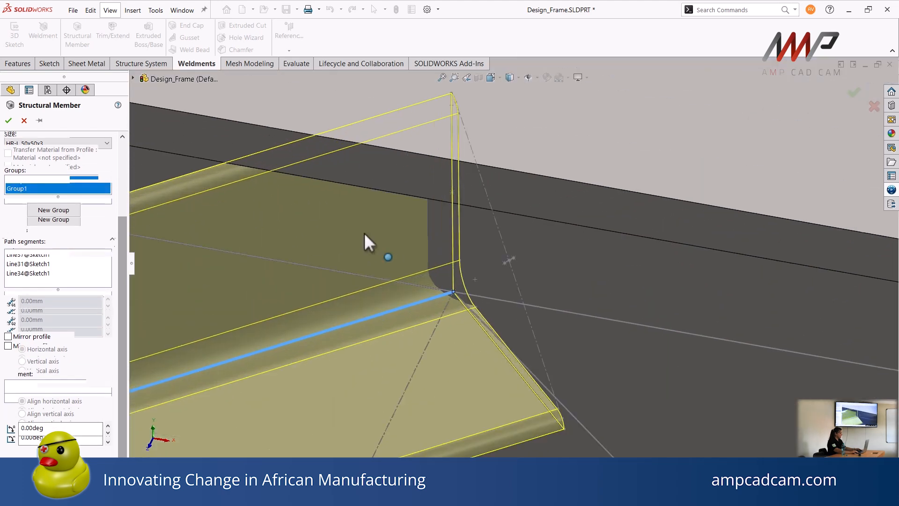
pyautogui.click(516, 263)
pyautogui.scroll(8, 381, 308)
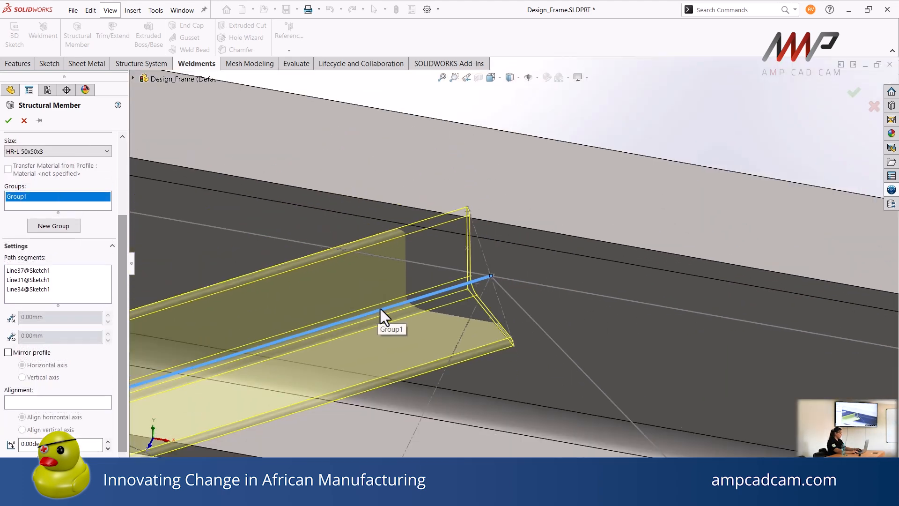
# Set the angle profile's rotation to 90 degrees and accept the first set of braces
pyautogui.click(21, 443)
pyautogui.write('9')
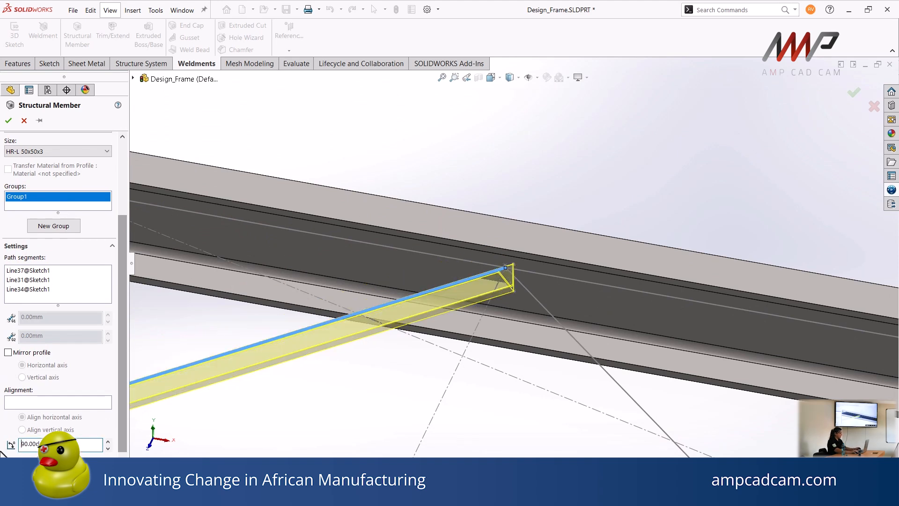
pyautogui.scroll(5, 351, 372)
pyautogui.moveTo(431, 313); pyautogui.dragTo(445, 277, button='middle')
pyautogui.click(9, 121)
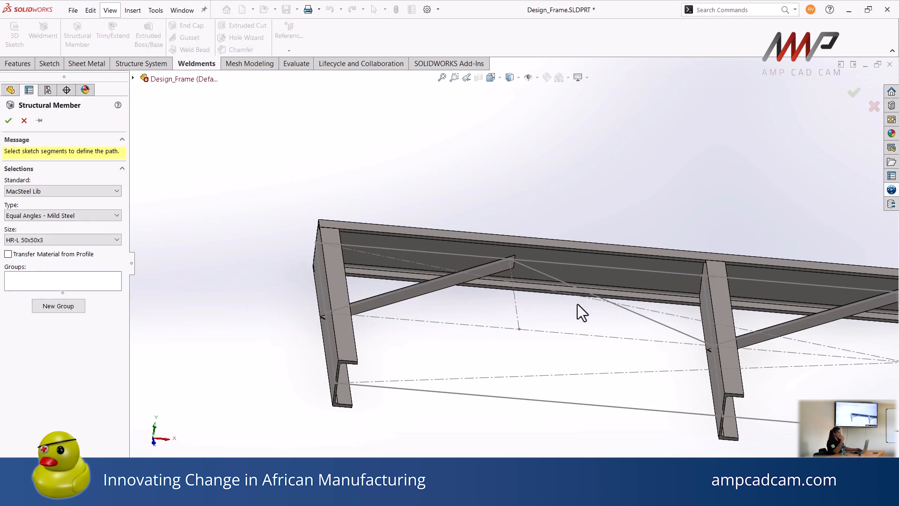
# Use the opposite diagonal brace line of each of the three bays as the path of another HR-L 50x50x3 angle member
pyautogui.click(602, 298)
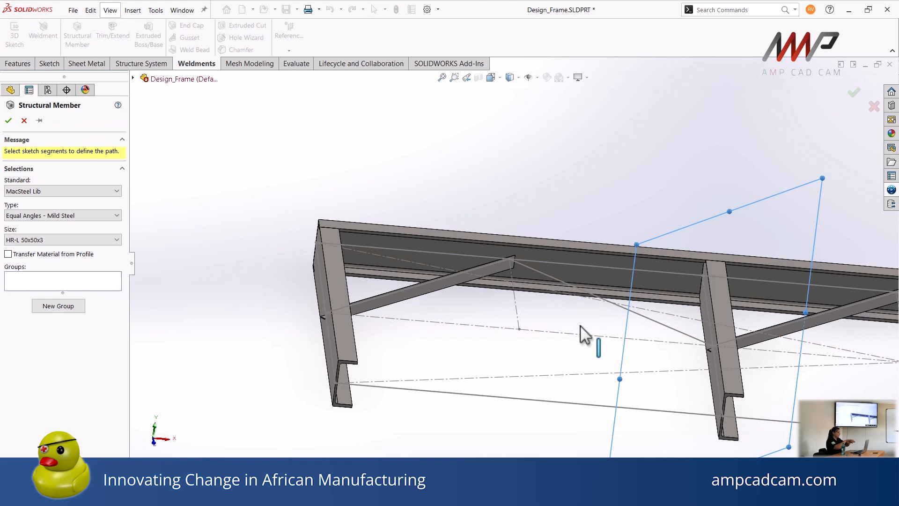
pyautogui.scroll(4, 581, 326)
pyautogui.keyDown('ctrl'); pyautogui.moveTo(581, 327); pyautogui.dragTo(380, 386, button='middle'); pyautogui.keyUp('ctrl')
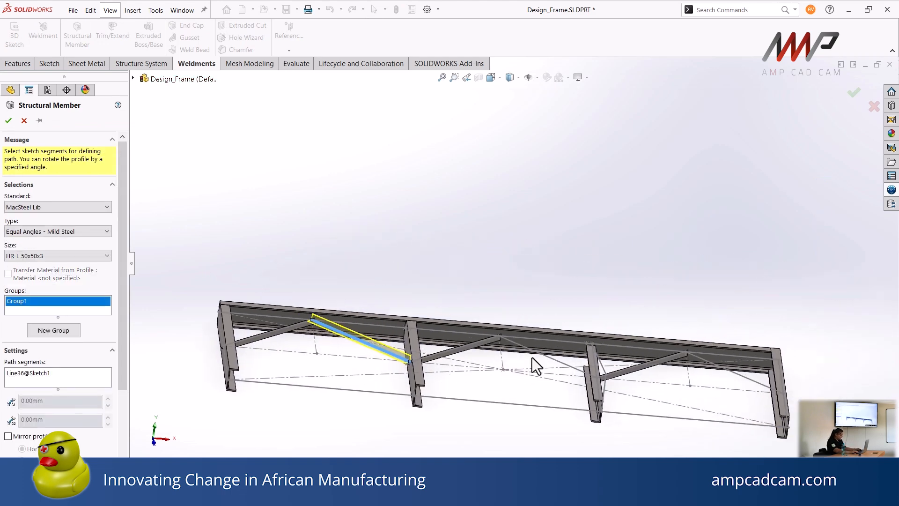
pyautogui.click(557, 361)
pyautogui.click(745, 377)
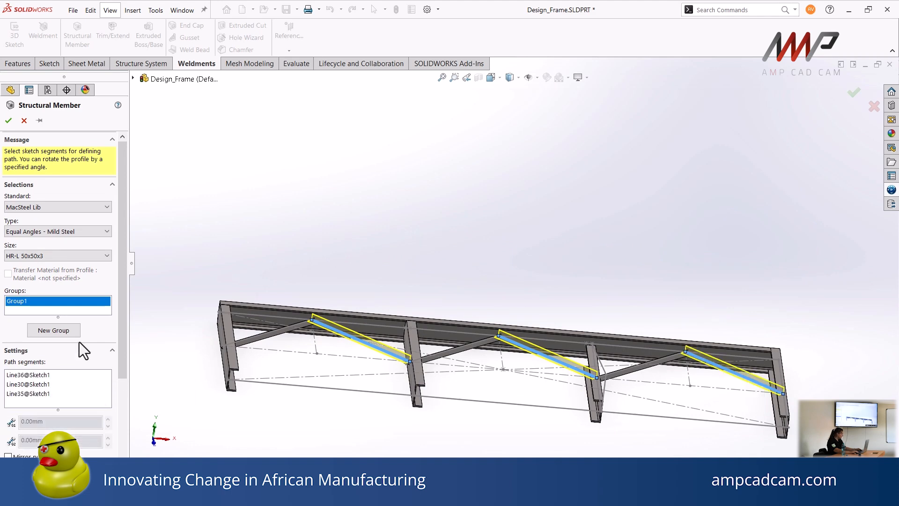
# Set the rotation angle of the second brace set's profile to 90 degrees
pyautogui.moveTo(122, 317); pyautogui.dragTo(123, 459)
pyautogui.moveTo(83, 438); pyautogui.dragTo(0, 437)
pyautogui.write('90')
pyautogui.press('Return')
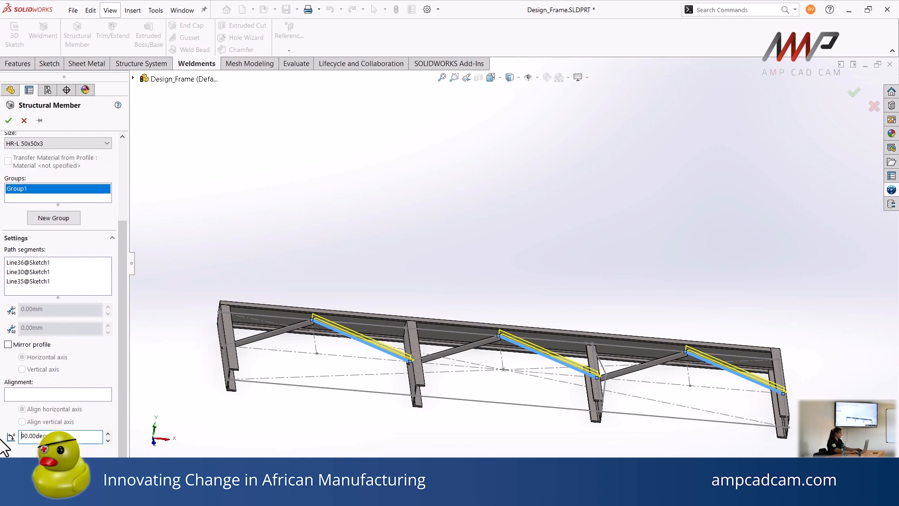
# Relocate the second brace set's profile to the midpoint of the construction line joining its leg ends, and accept the member
pyautogui.scroll(-10, 410, 359)
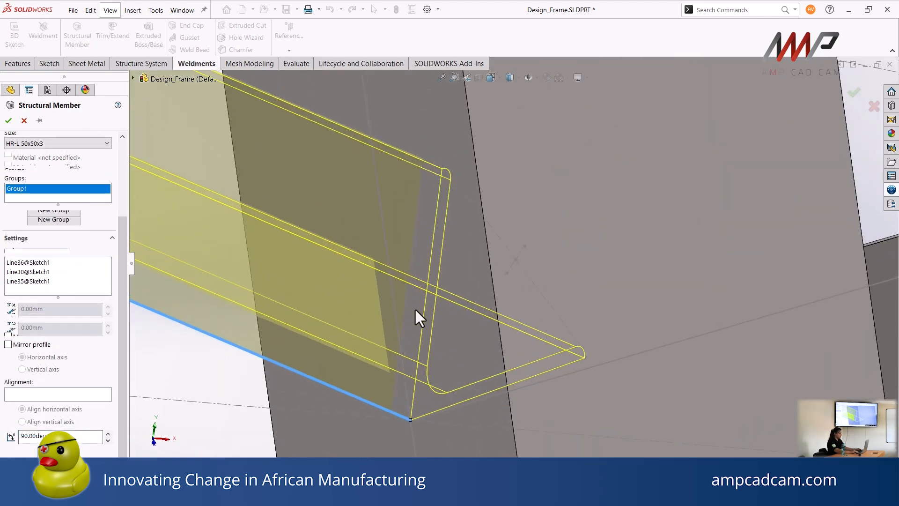
pyautogui.scroll(10, 517, 260)
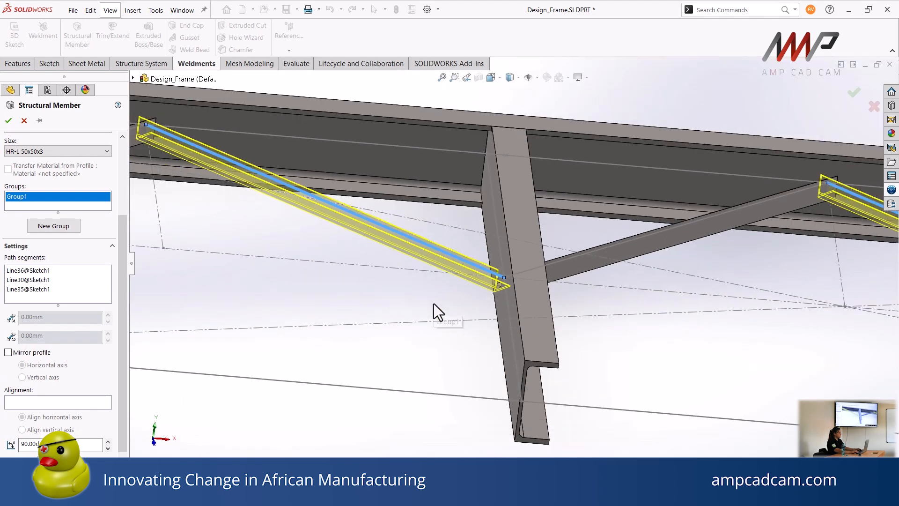
pyautogui.scroll(4, 433, 304)
pyautogui.keyDown('ctrl'); pyautogui.moveTo(424, 316); pyautogui.dragTo(421, 330, button='middle'); pyautogui.keyUp('ctrl')
pyautogui.moveTo(420, 330); pyautogui.dragTo(415, 373, button='middle')
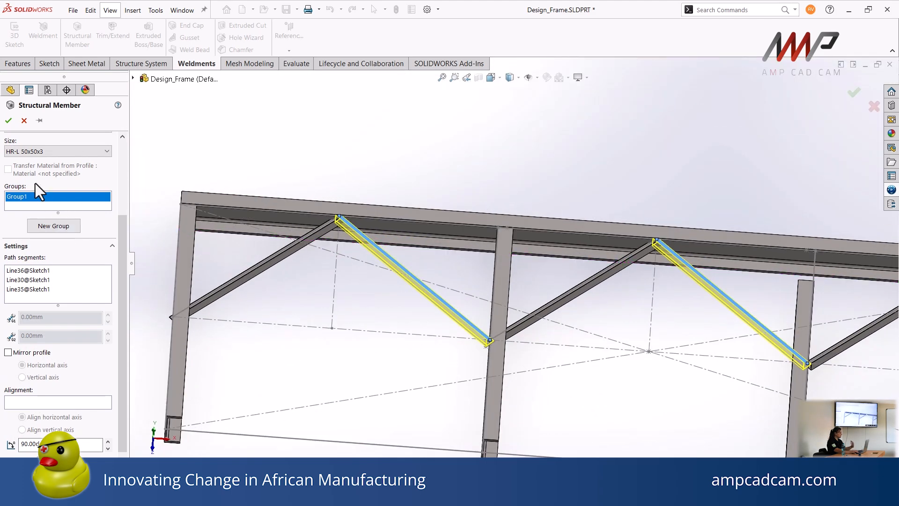
pyautogui.click(9, 121)
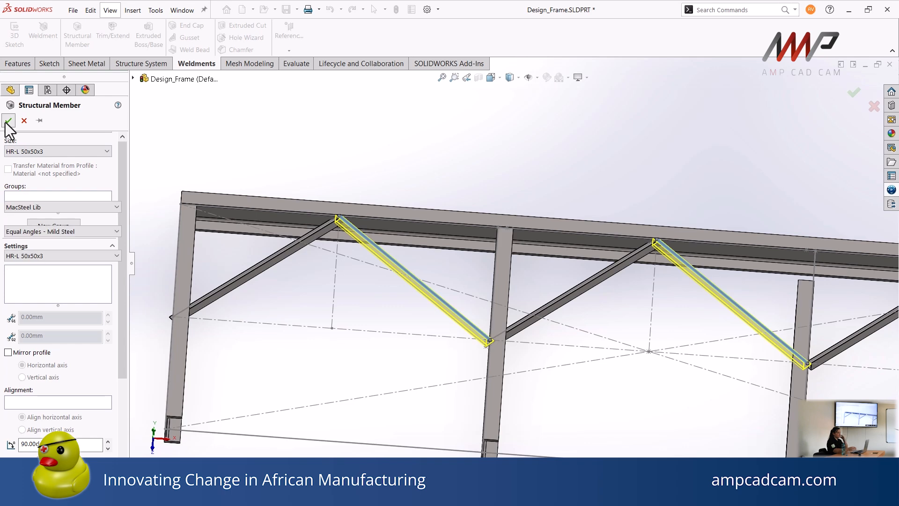
# Start a Trim/Extend with all four upright channels as the bodies to be trimmed
pyautogui.scroll(6, 689, 342)
pyautogui.moveTo(604, 339); pyautogui.dragTo(602, 387, button='middle')
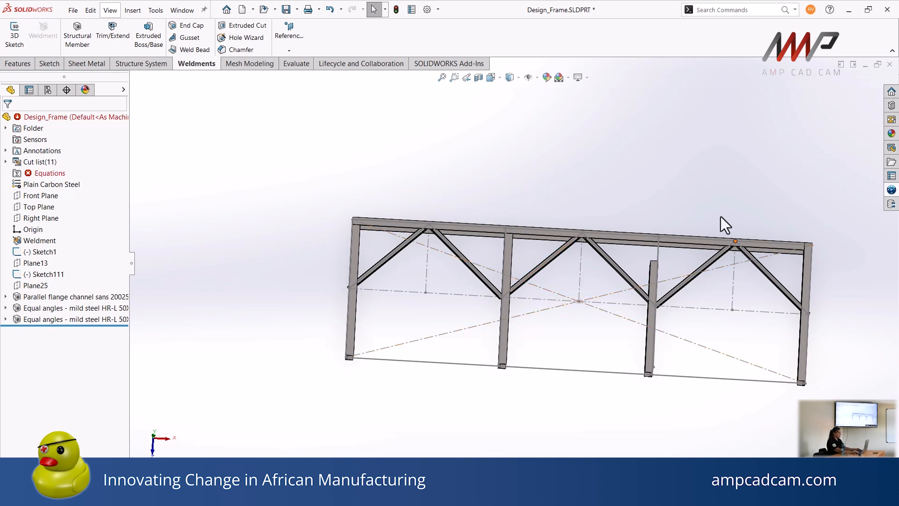
pyautogui.scroll(-5, 637, 264)
pyautogui.moveTo(637, 262); pyautogui.dragTo(586, 249, button='middle')
pyautogui.scroll(5, 579, 244)
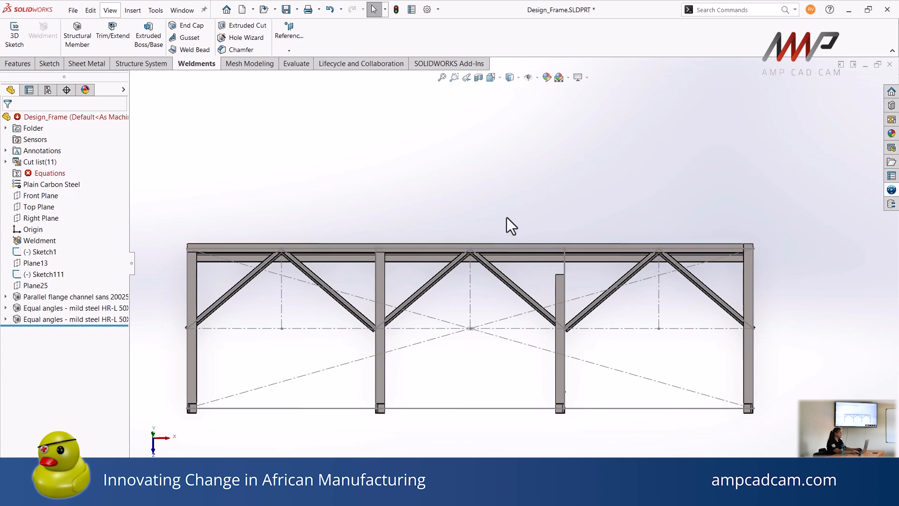
pyautogui.click(125, 33)
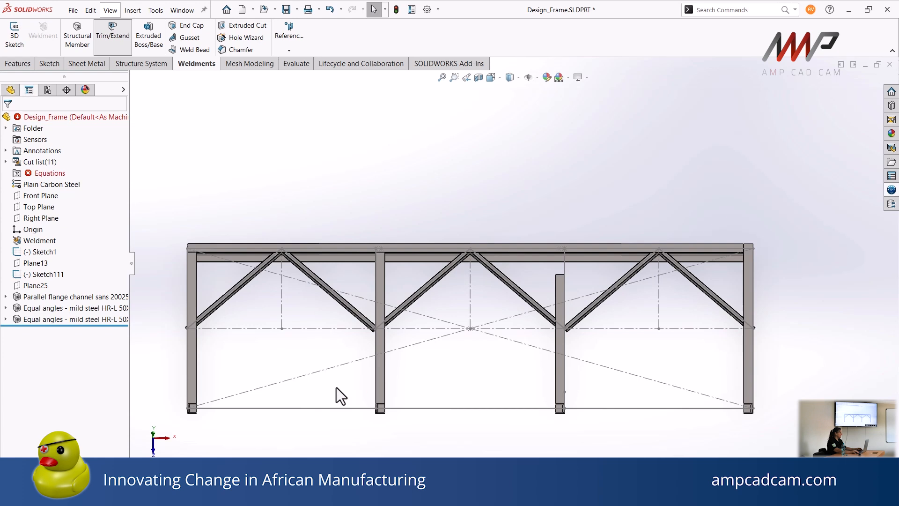
pyautogui.click(195, 354)
pyautogui.click(380, 362)
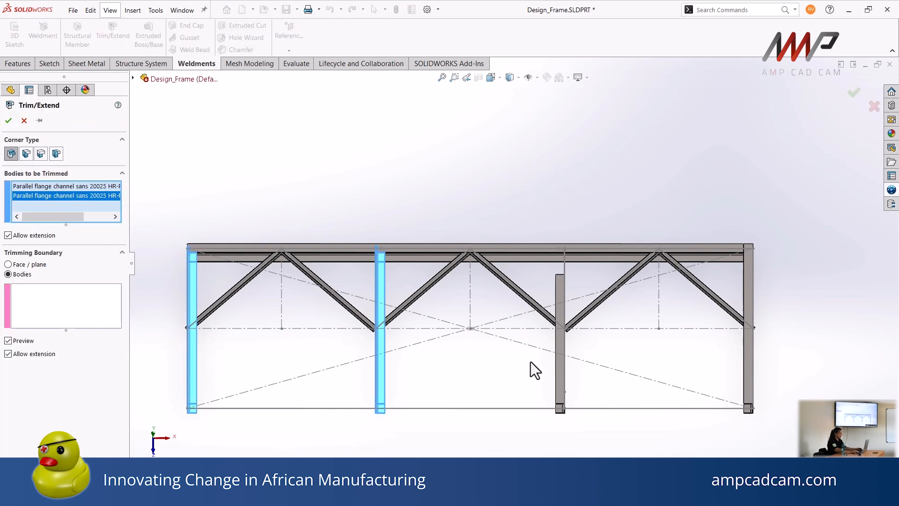
pyautogui.click(559, 360)
pyautogui.click(750, 349)
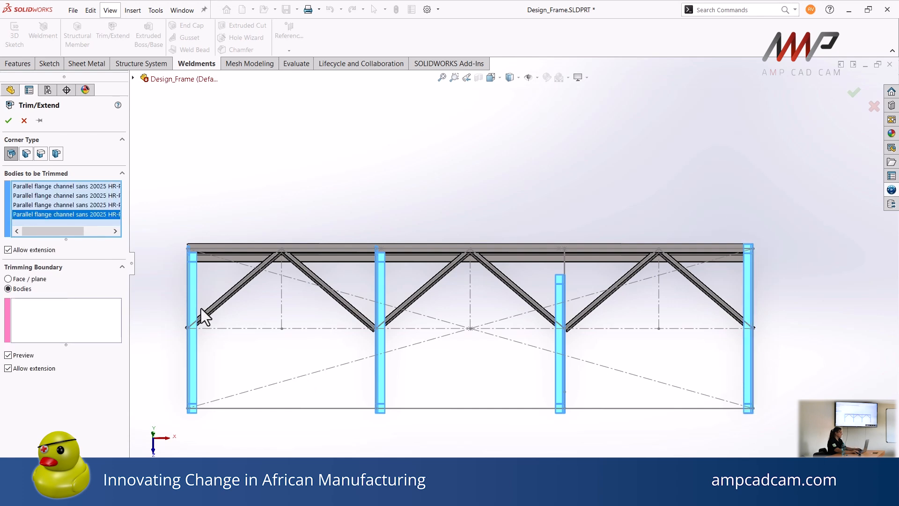
# Use the long top channel as the trimming boundary body and turn off the weld gap
pyautogui.click(84, 335)
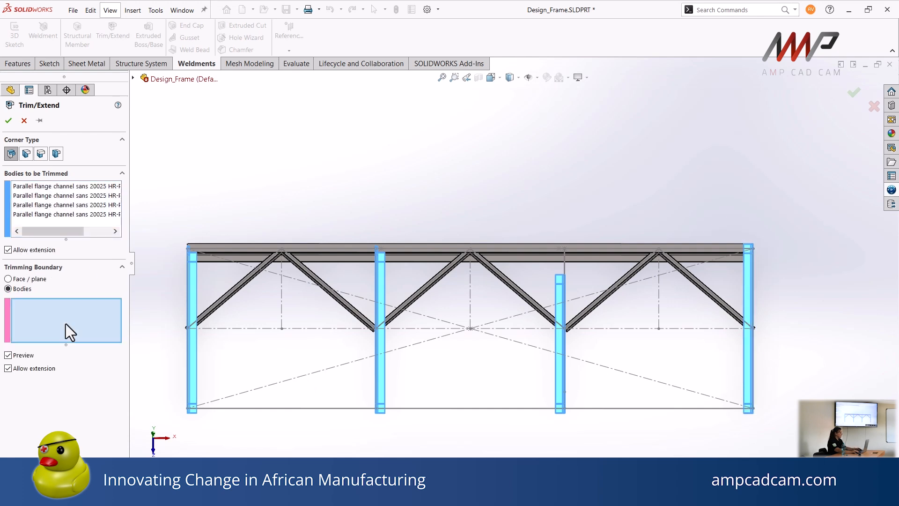
pyautogui.click(433, 246)
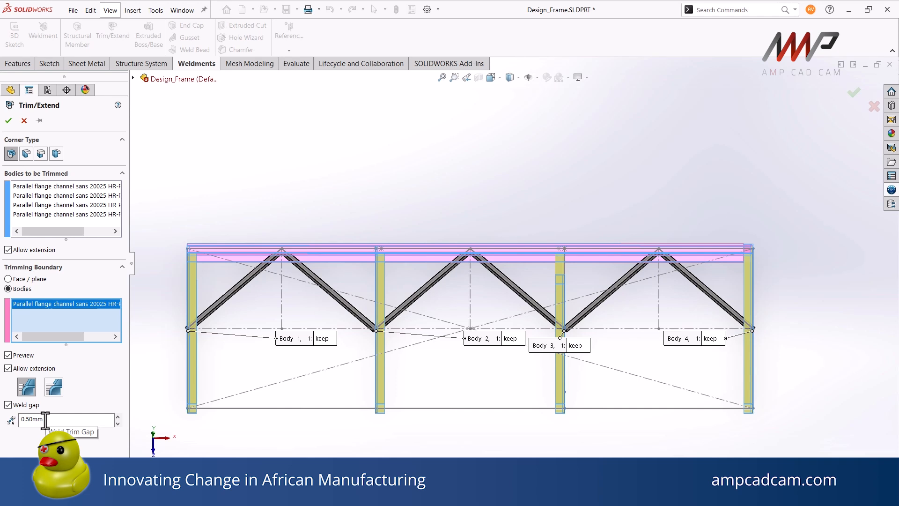
pyautogui.click(8, 404)
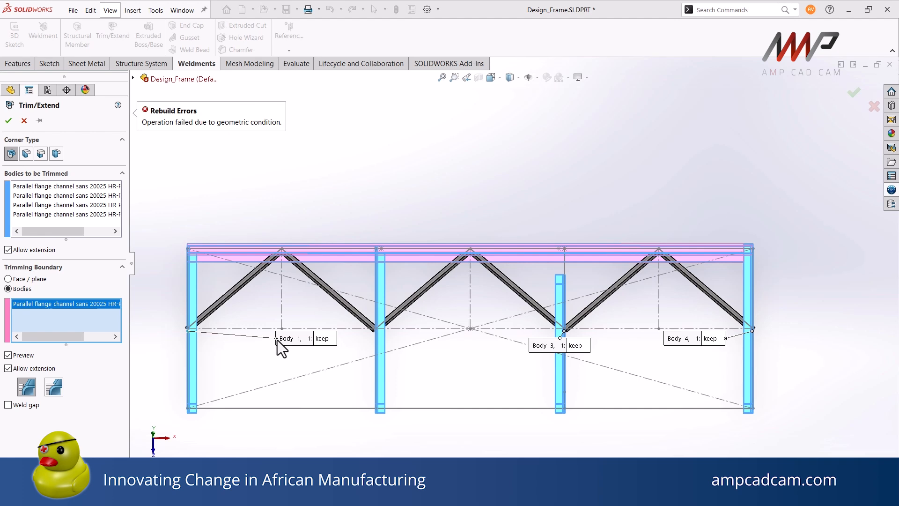
# Clear the bodies to be trimmed, select only the short third upright instead, and accept its extension to the top channel
pyautogui.click(56, 215)
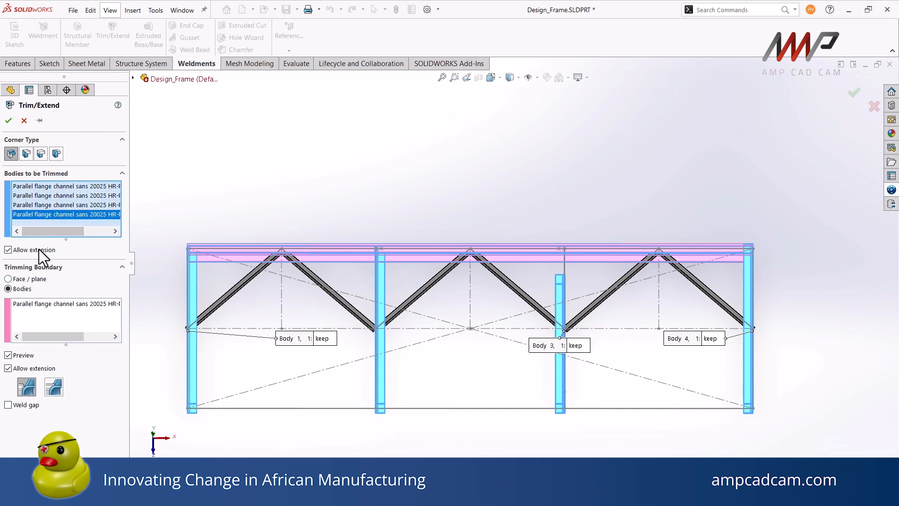
pyautogui.rightClick(60, 213)
pyautogui.click(98, 218)
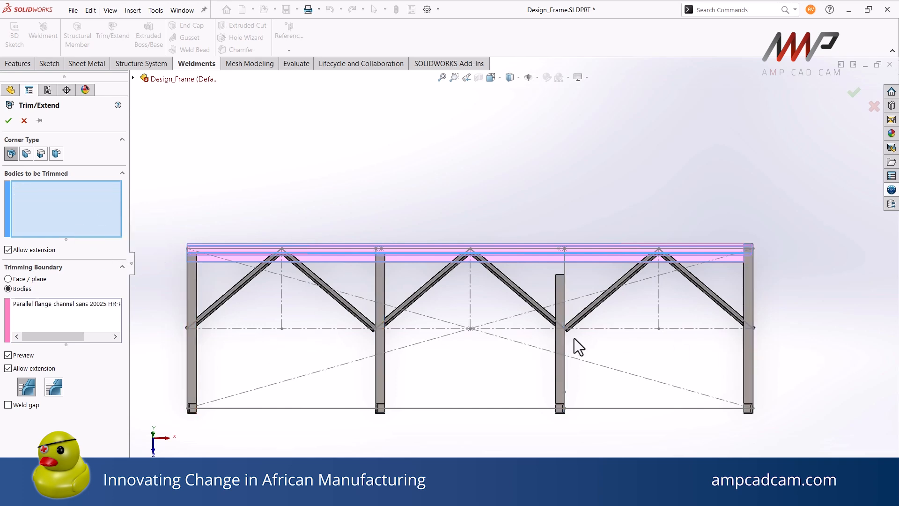
pyautogui.click(563, 352)
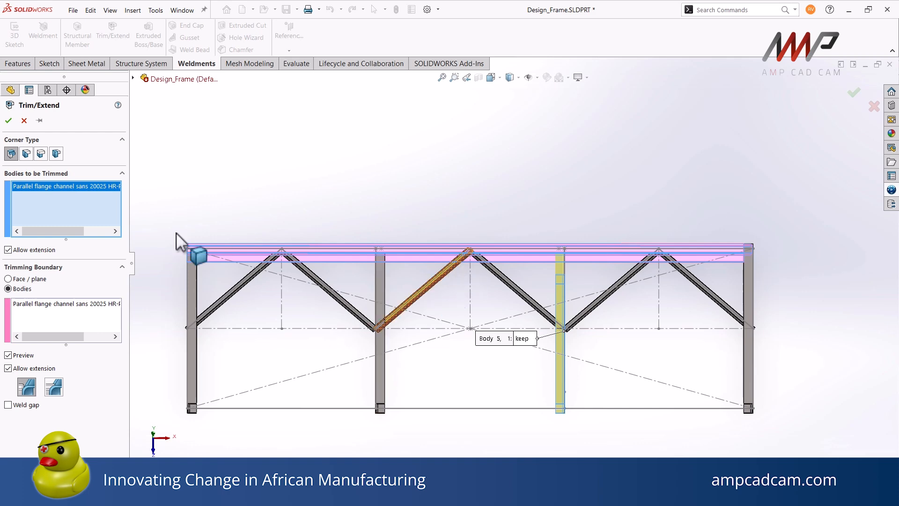
pyautogui.click(8, 120)
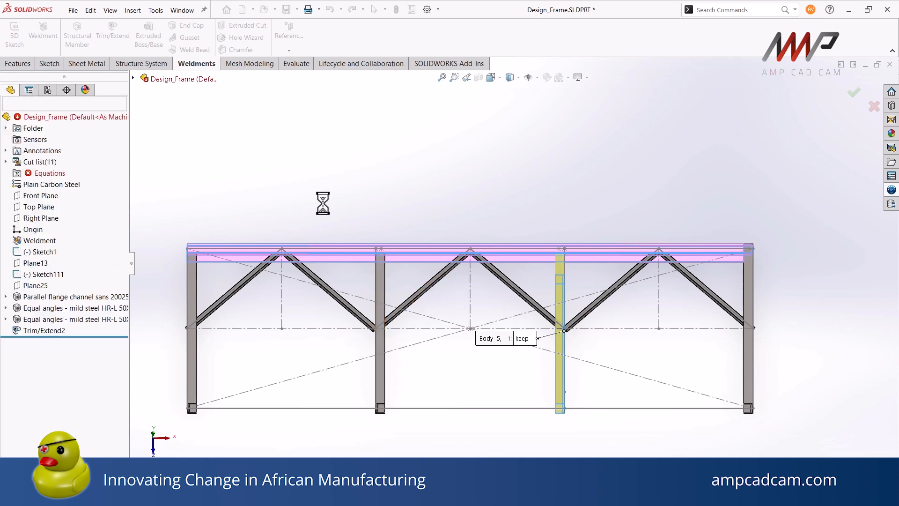
# Trim the rightmost upright against the long top channel with another Trim/Extend
pyautogui.scroll(2, 393, 250)
pyautogui.scroll(-3, 464, 181)
pyautogui.scroll(3, 490, 206)
pyautogui.scroll(-2, 656, 255)
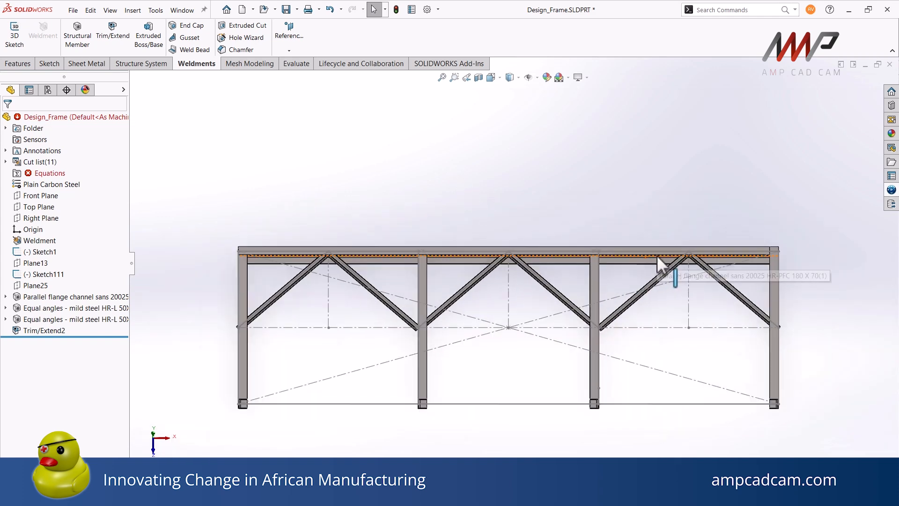
pyautogui.click(116, 39)
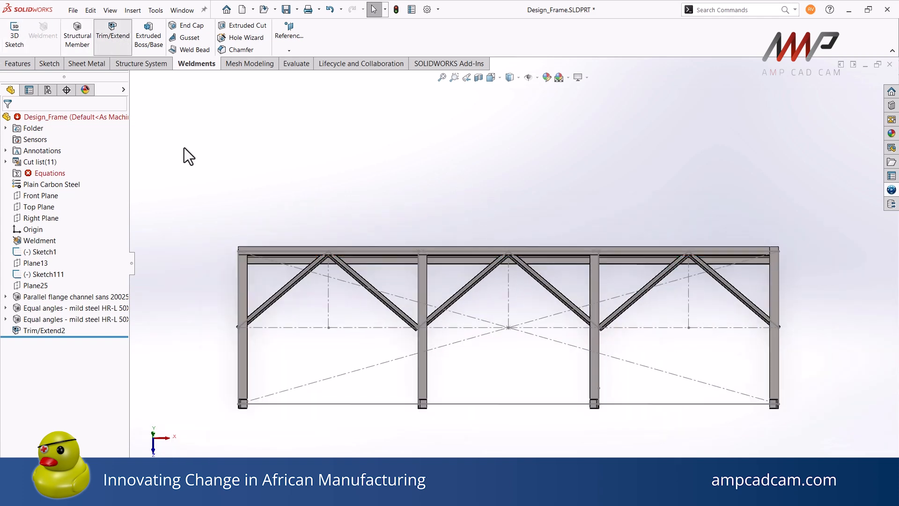
pyautogui.click(767, 303)
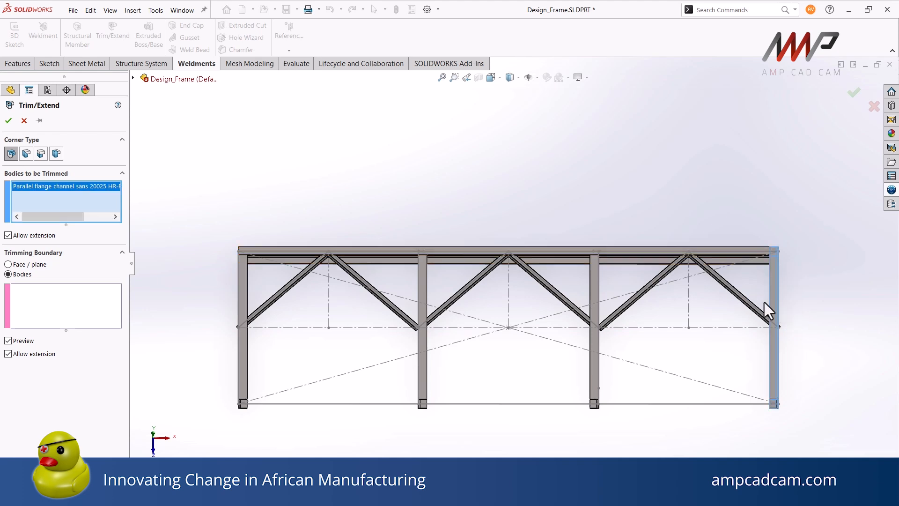
pyautogui.click(108, 295)
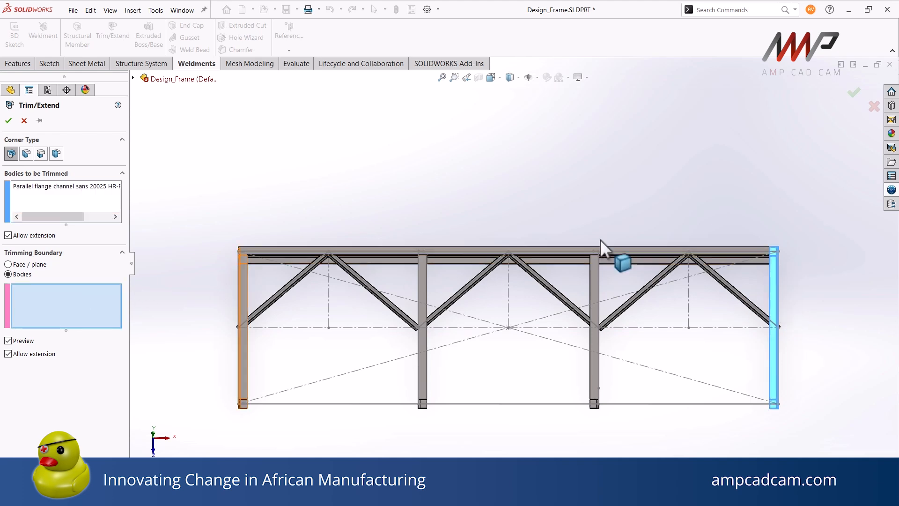
pyautogui.click(732, 252)
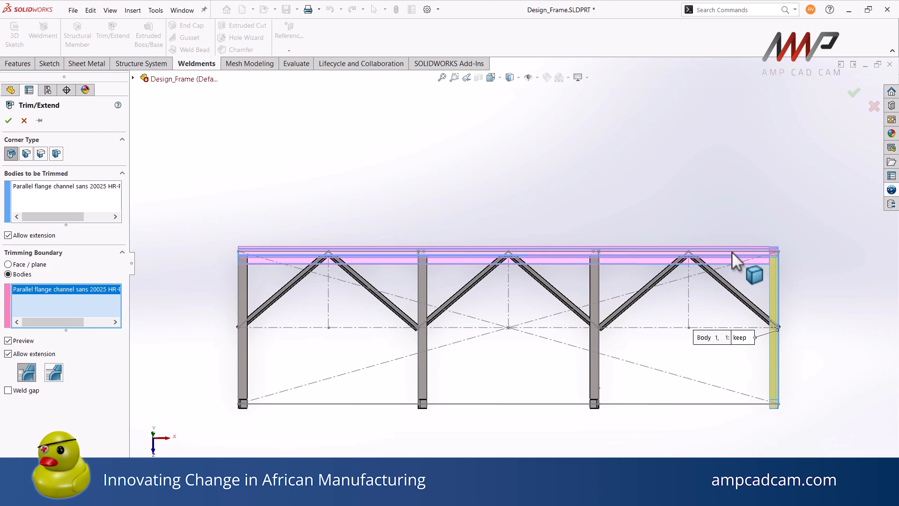
pyautogui.rightClick(732, 252)
# Set up a Trim/Extend of the first bay's left angle brace with the leftmost upright as the trimming boundary
pyautogui.moveTo(646, 260); pyautogui.dragTo(492, 322, button='middle')
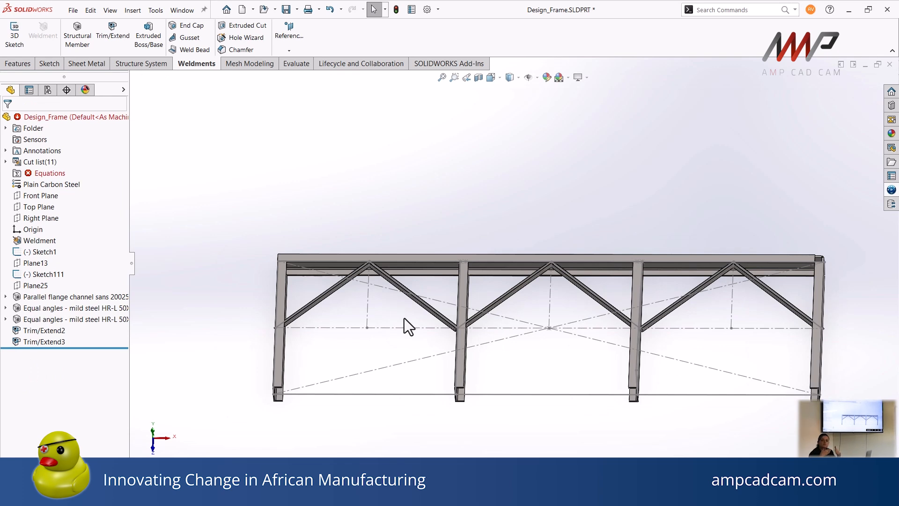
pyautogui.click(78, 32)
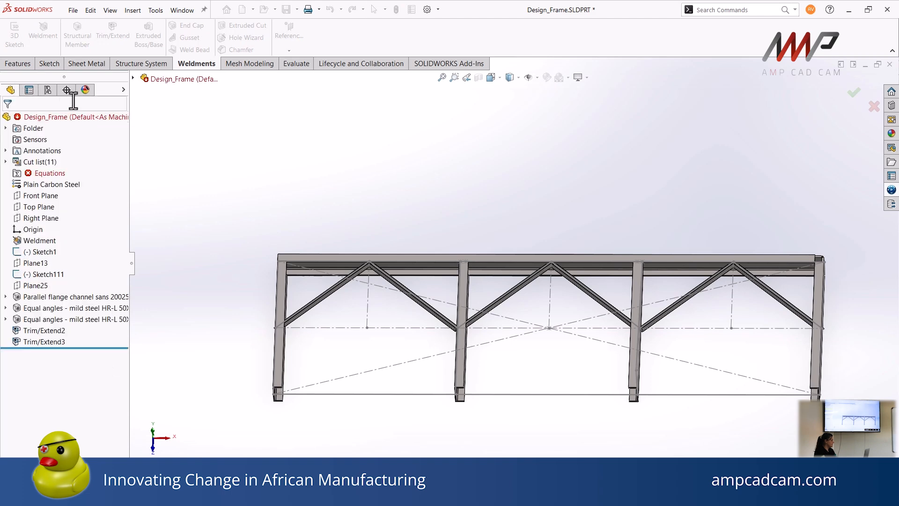
pyautogui.click(111, 30)
pyautogui.scroll(-5, 414, 316)
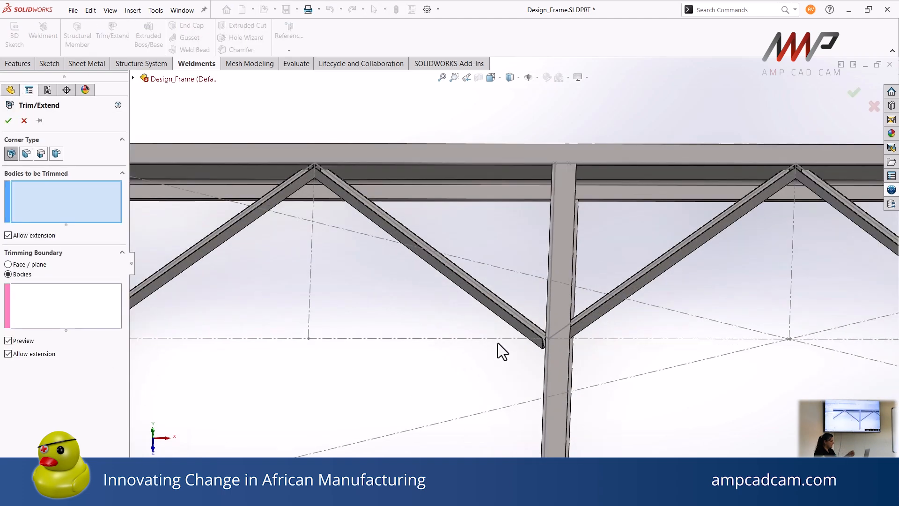
pyautogui.scroll(3, 560, 348)
pyautogui.scroll(2, 578, 304)
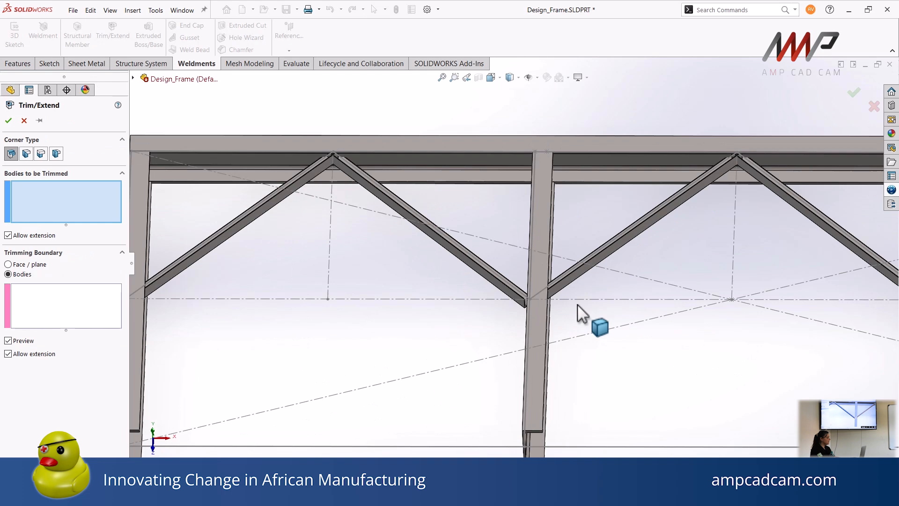
pyautogui.scroll(2, 578, 304)
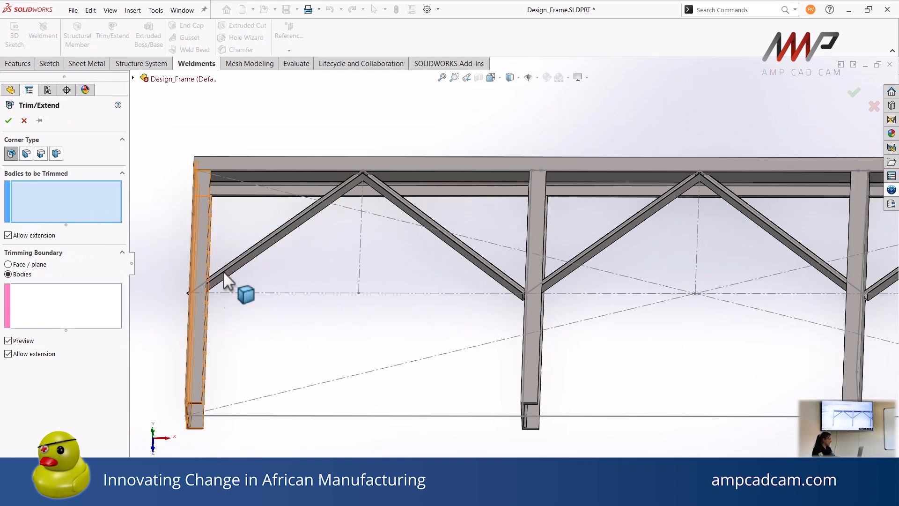
pyautogui.click(274, 248)
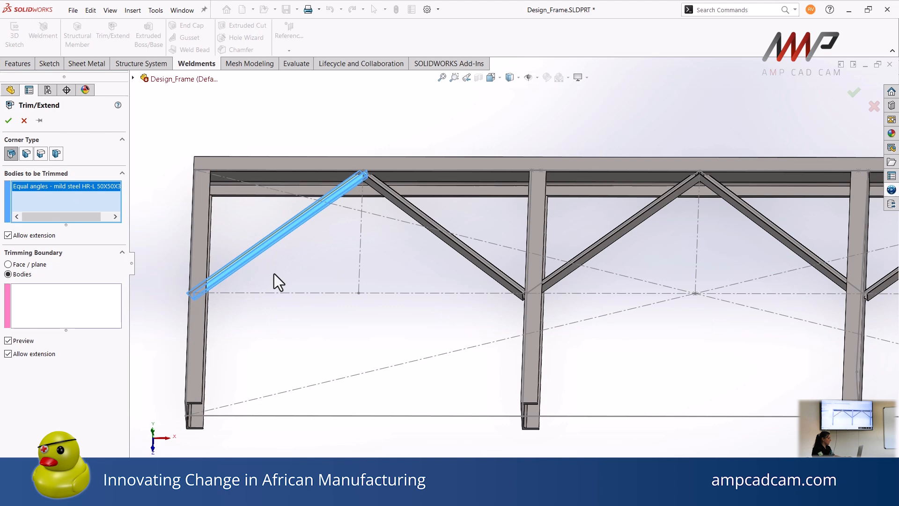
pyautogui.click(100, 290)
pyautogui.click(207, 234)
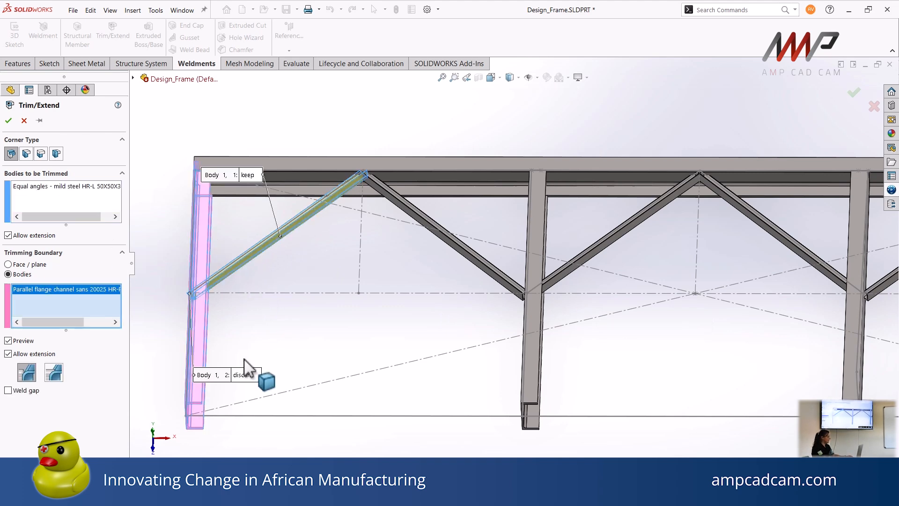
# Add the long top channel as a second trimming boundary and accept, keeping the brace's middle piece and discarding both ends
pyautogui.click(305, 168)
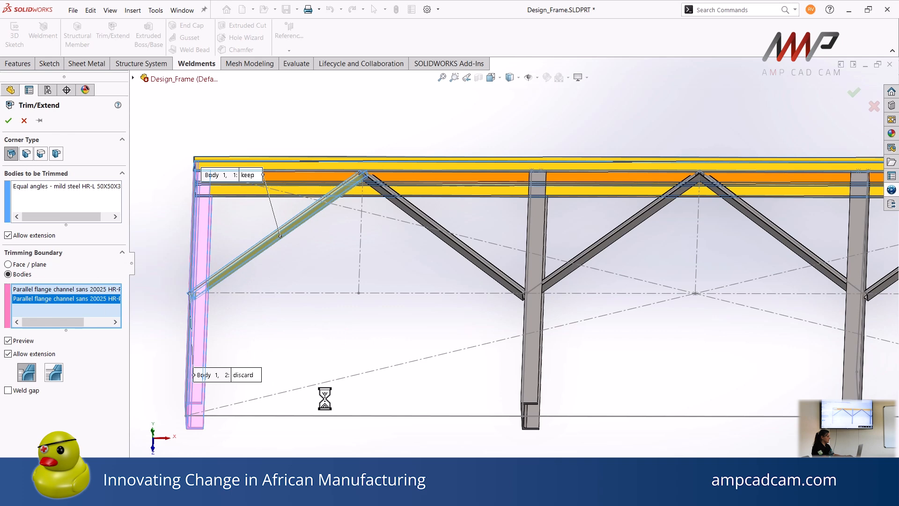
pyautogui.rightClick(335, 338)
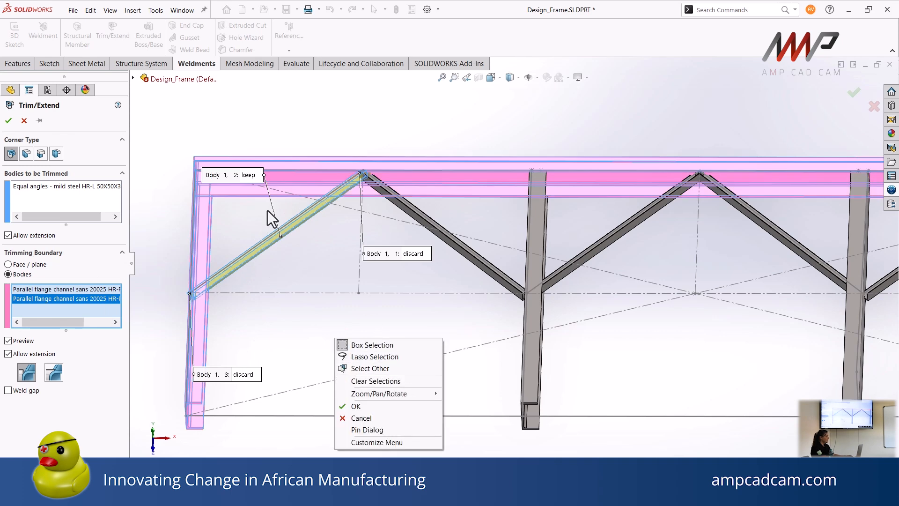
pyautogui.click(316, 105)
pyautogui.moveTo(376, 257); pyautogui.dragTo(441, 110)
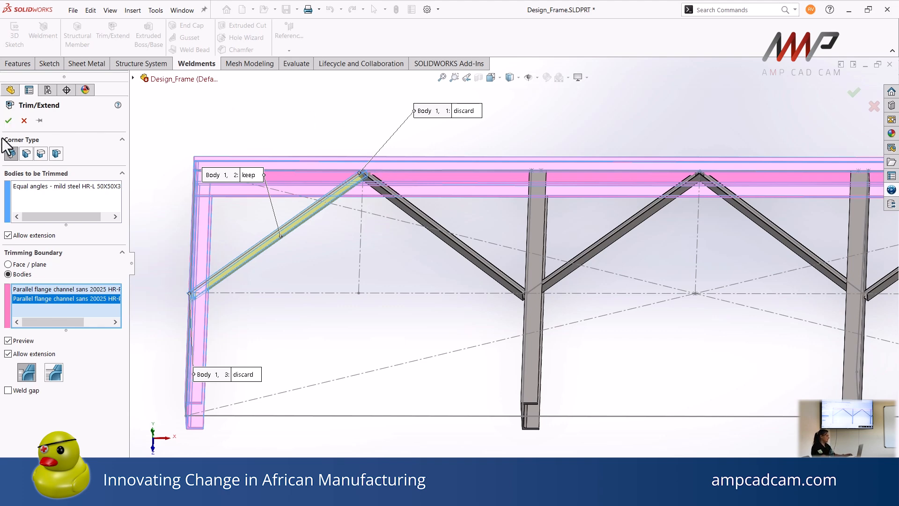
pyautogui.click(9, 121)
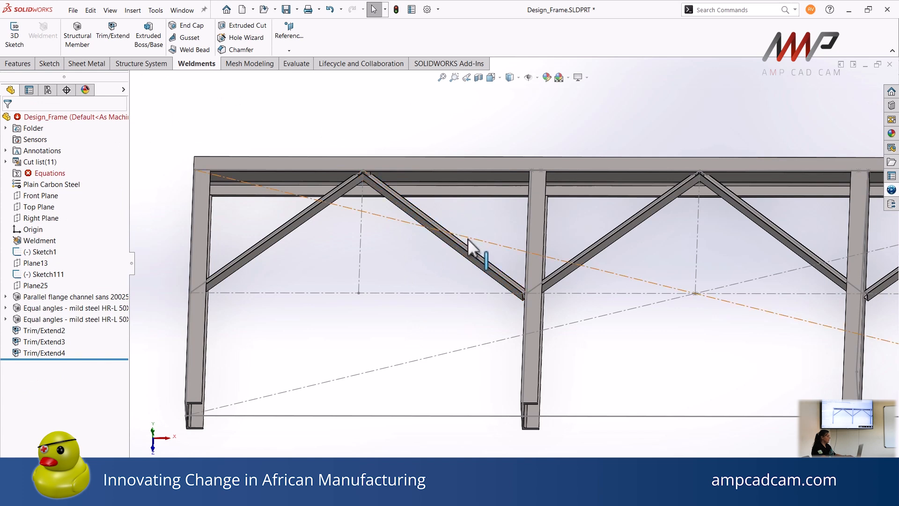
# Trim the first bay's right angle brace against the already trimmed left brace and the second upright, keeping its middle piece
pyautogui.click(112, 38)
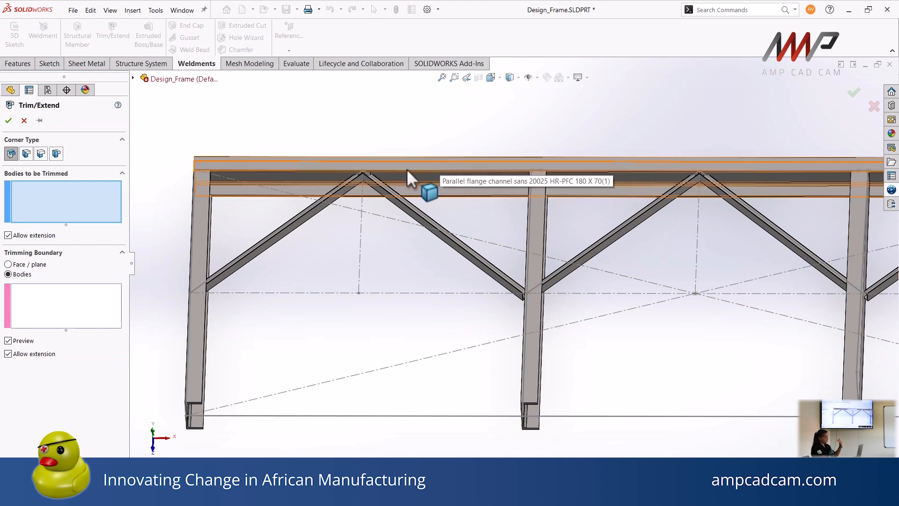
pyautogui.click(429, 231)
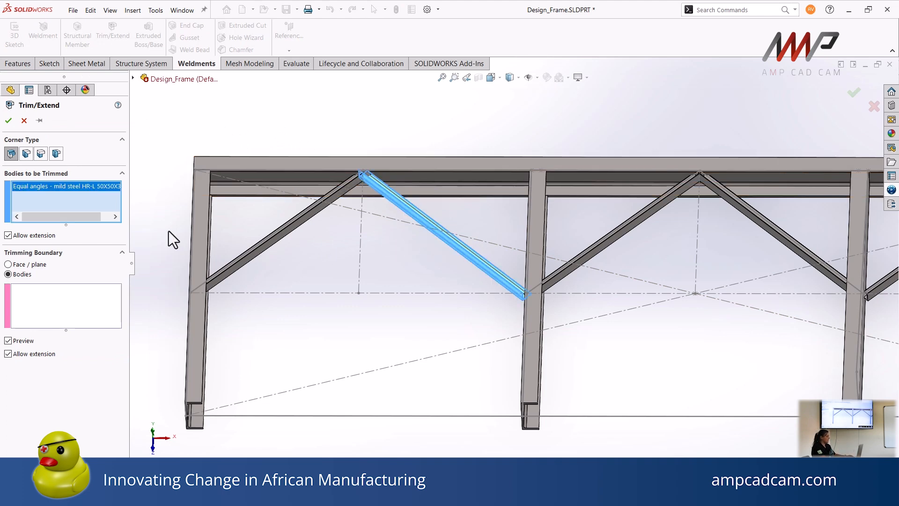
pyautogui.click(14, 304)
pyautogui.click(300, 230)
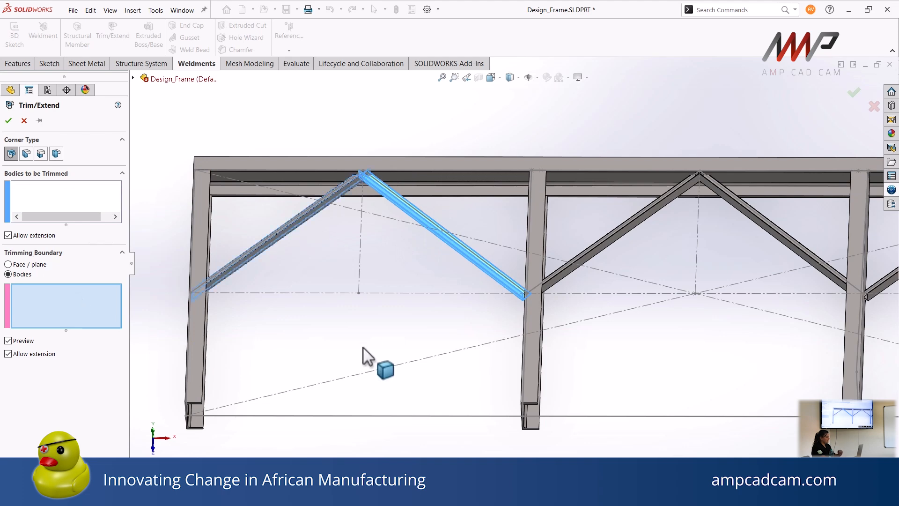
pyautogui.click(530, 330)
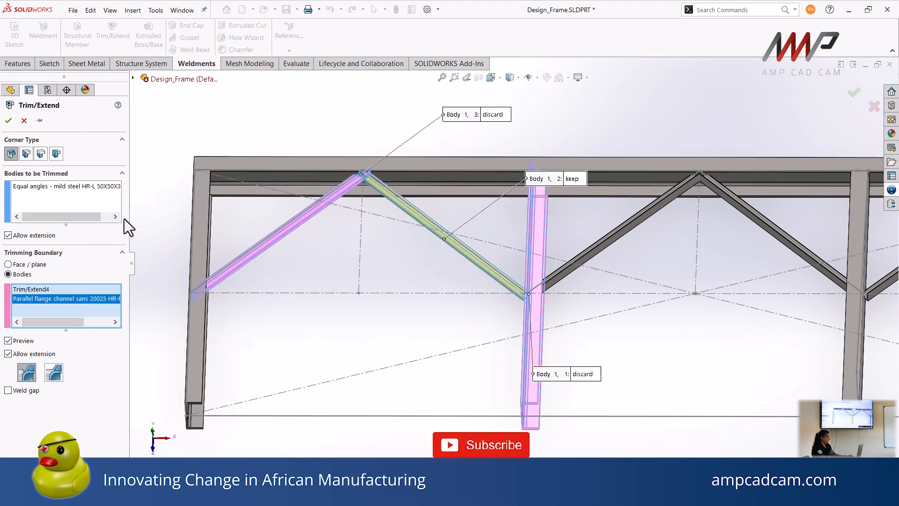
pyautogui.click(9, 121)
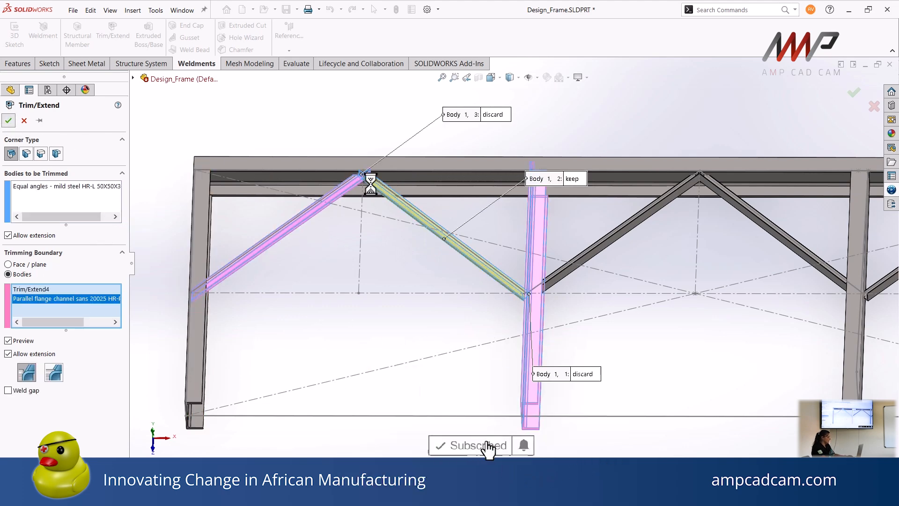
# Inspect the joint where the two braces of the first bay meet, selecting the left brace's face
pyautogui.scroll(-5, 379, 185)
pyautogui.scroll(-6, 440, 225)
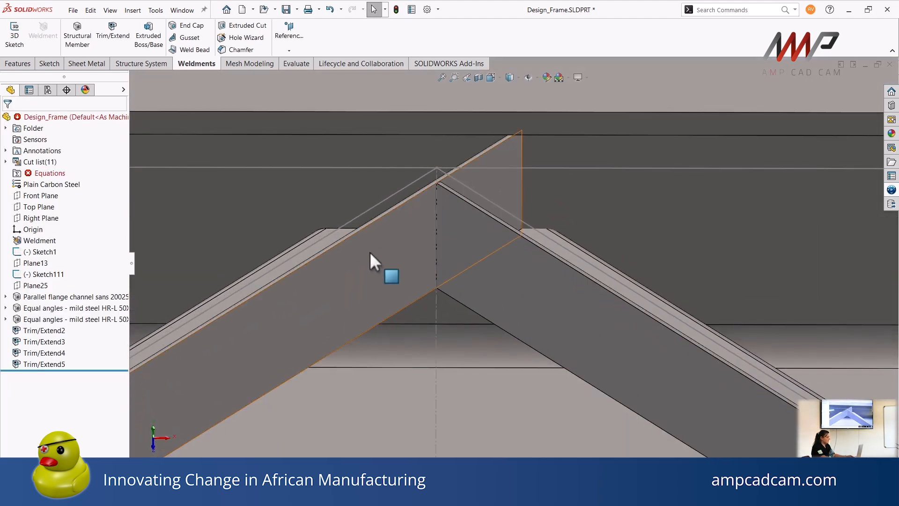
pyautogui.click(370, 251)
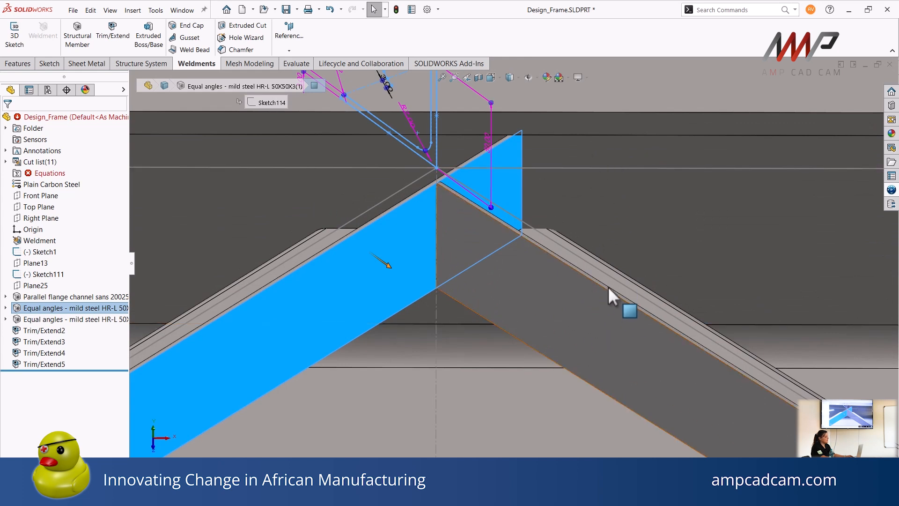
# Inspect the right brace's face at the first bay's joint and the trimmed braces across the neighbouring bays
pyautogui.click(622, 299)
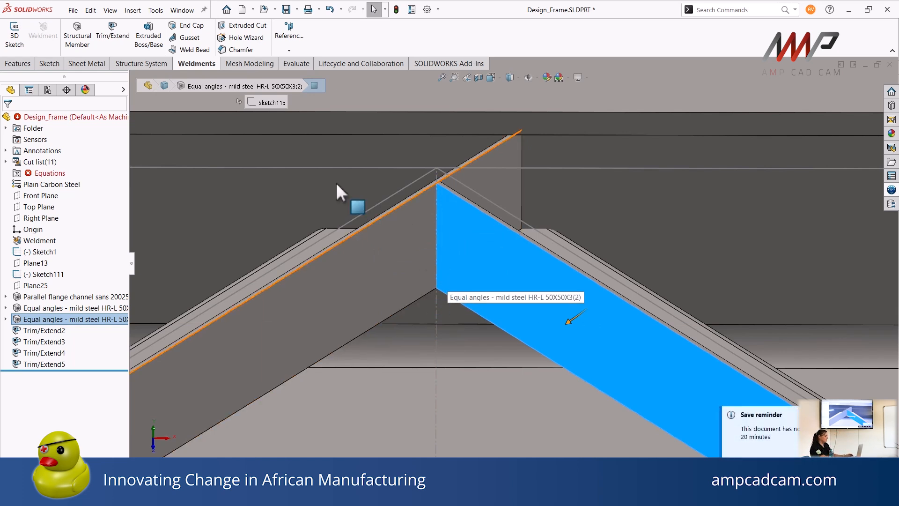
pyautogui.scroll(4, 372, 240)
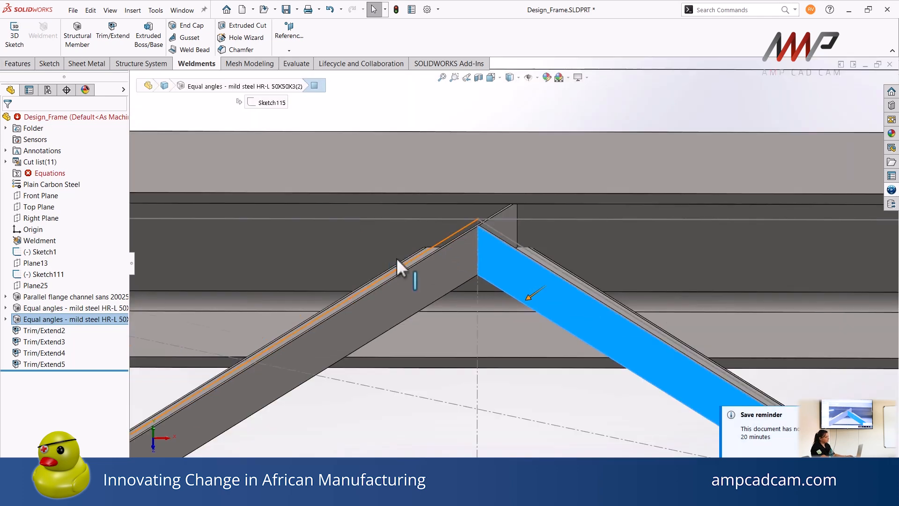
pyautogui.scroll(5, 446, 273)
pyautogui.keyDown('ctrl'); pyautogui.moveTo(556, 353); pyautogui.dragTo(381, 300, button='middle'); pyautogui.keyUp('ctrl')
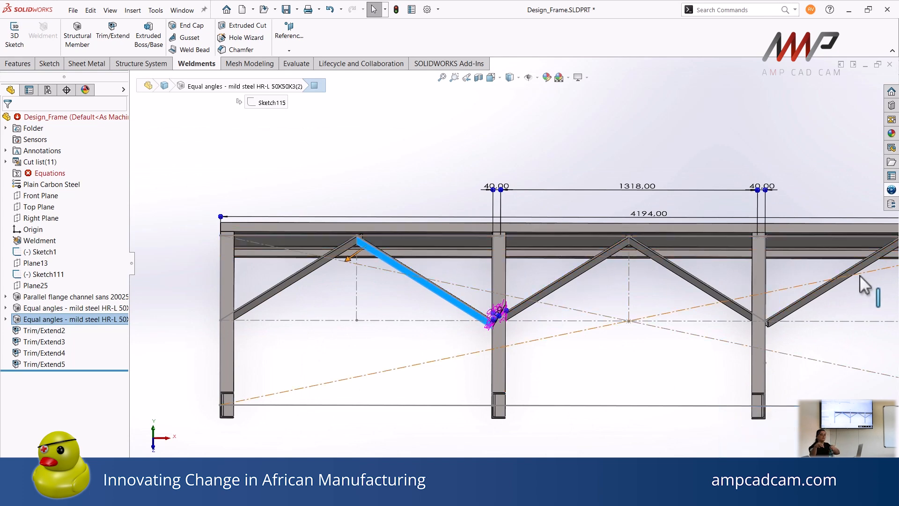
pyautogui.click(367, 143)
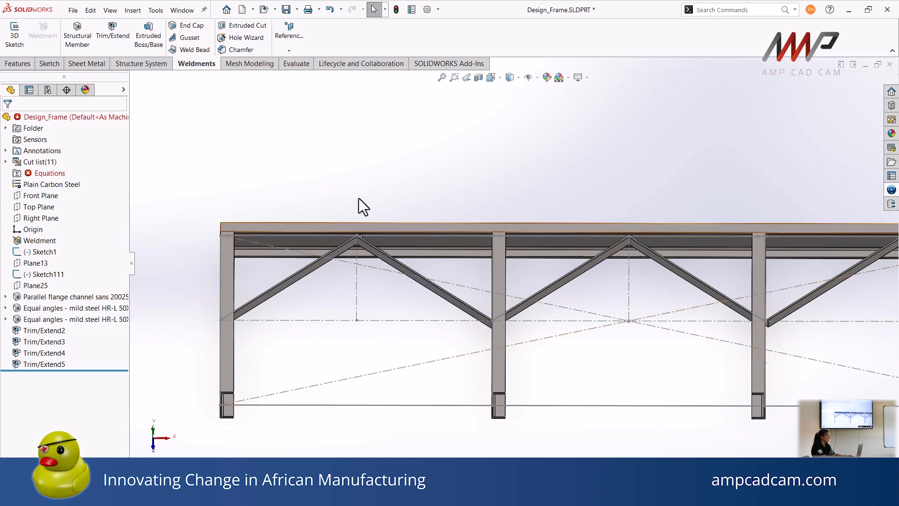
pyautogui.keyDown('ctrl'); pyautogui.moveTo(358, 205); pyautogui.dragTo(427, 189, button='middle'); pyautogui.keyUp('ctrl')
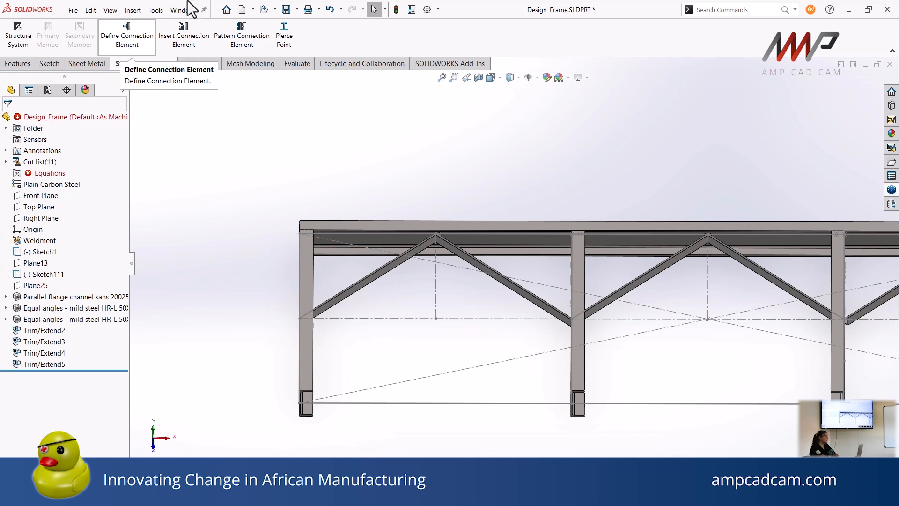
# Open the 90 Deg.SLDPRT bracket part from the Friday Braai Day folder
pyautogui.click(263, 9)
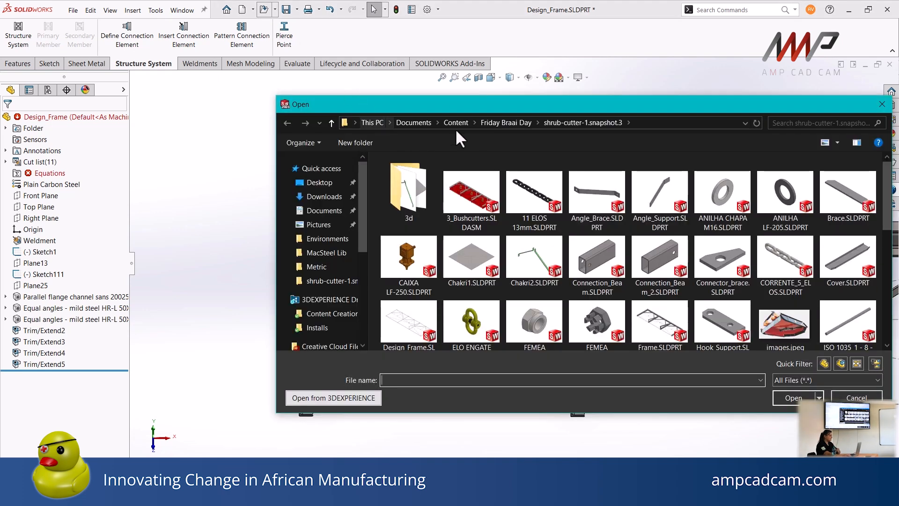
pyautogui.click(498, 122)
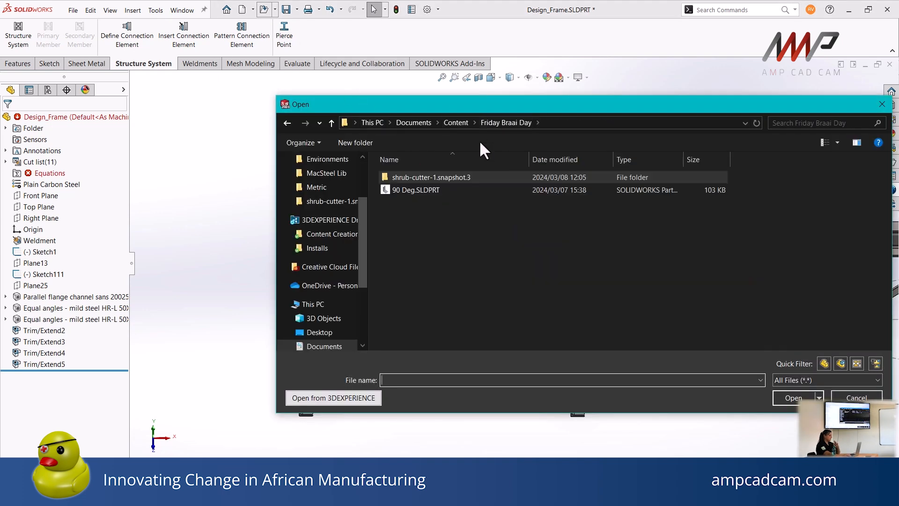
pyautogui.click(411, 190)
pyautogui.click(794, 398)
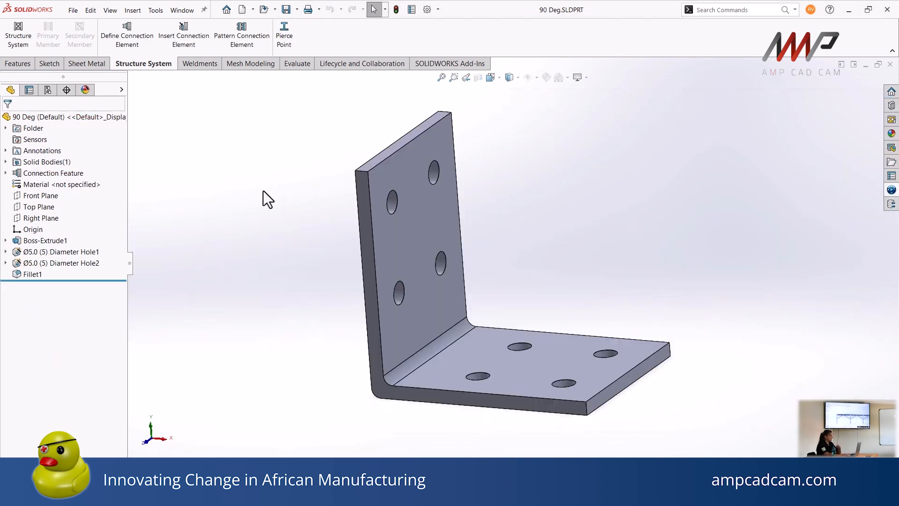
pyautogui.moveTo(562, 221); pyautogui.dragTo(451, 267, button='middle')
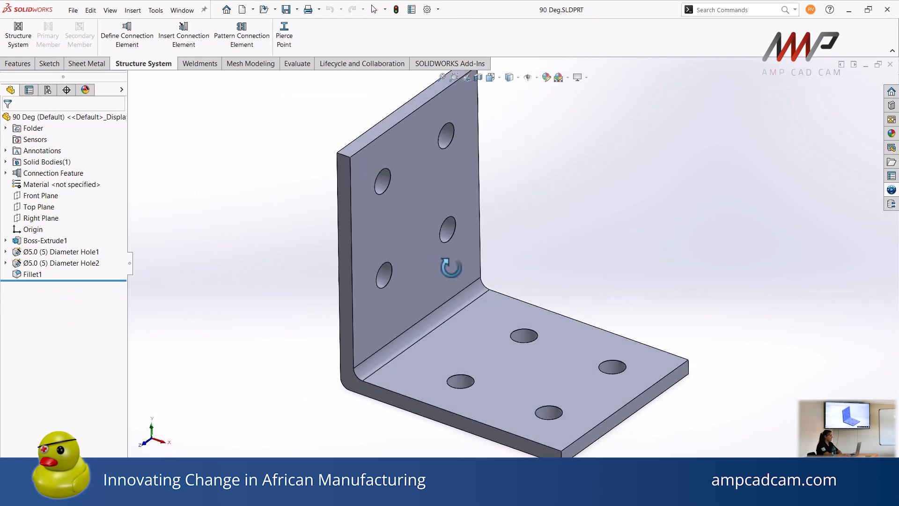
# Save the bracket part in place and also as 90 Deg.SLDPRT in the SOLIDWORKS Library's Connection Elements > Metric folder
pyautogui.click(298, 13)
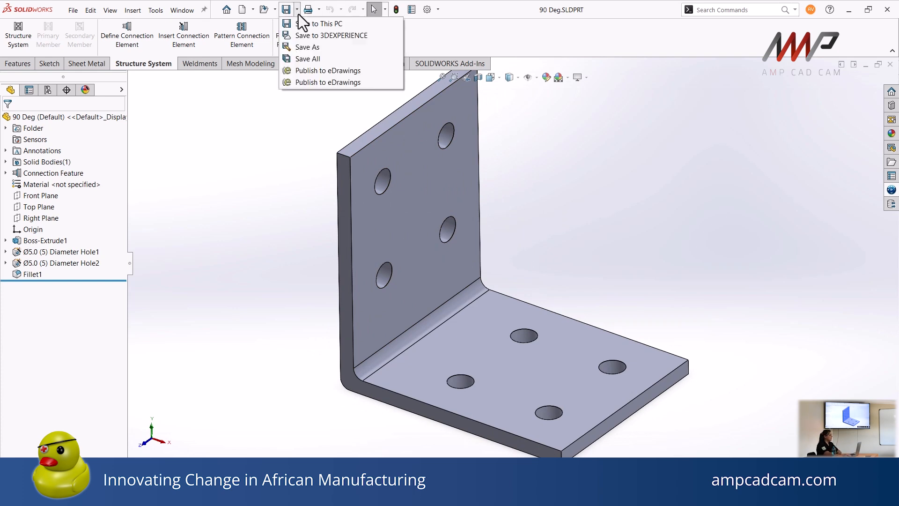
pyautogui.click(314, 24)
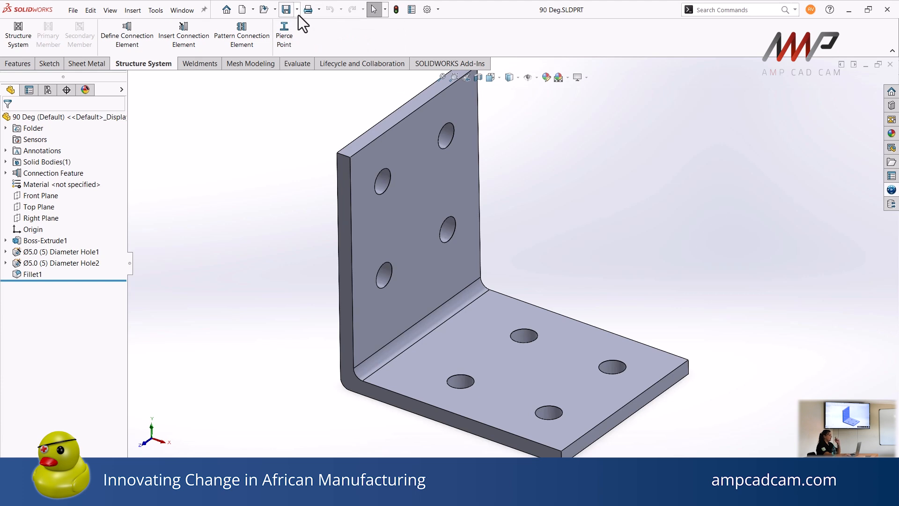
pyautogui.click(298, 13)
pyautogui.click(305, 48)
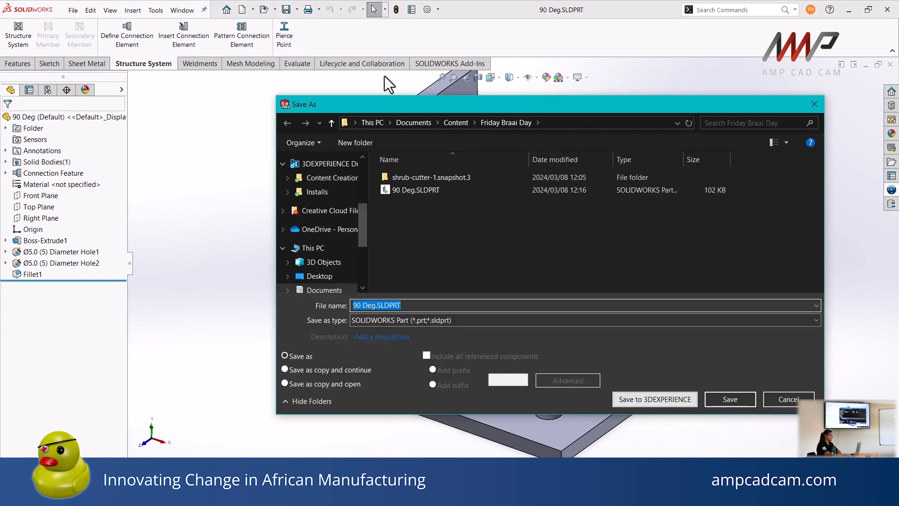
pyautogui.click(407, 123)
pyautogui.scroll(-2, 432, 241)
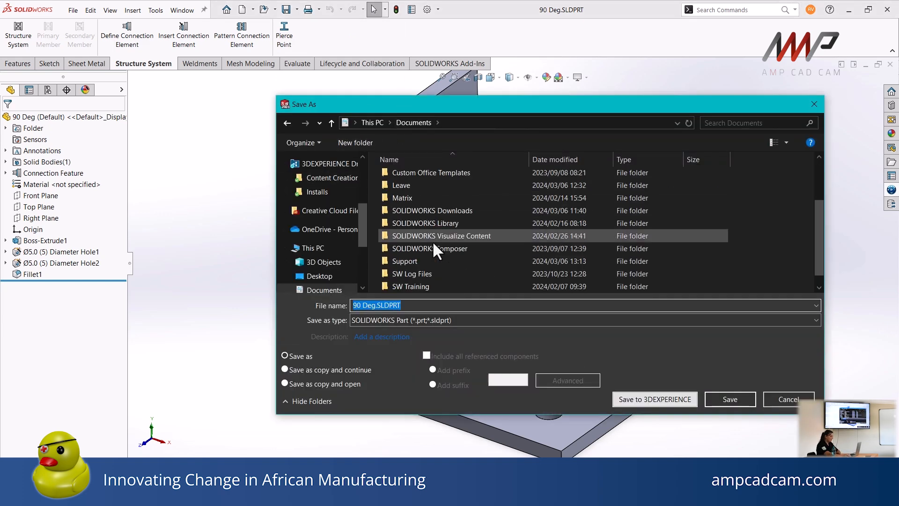
pyautogui.doubleClick(428, 217)
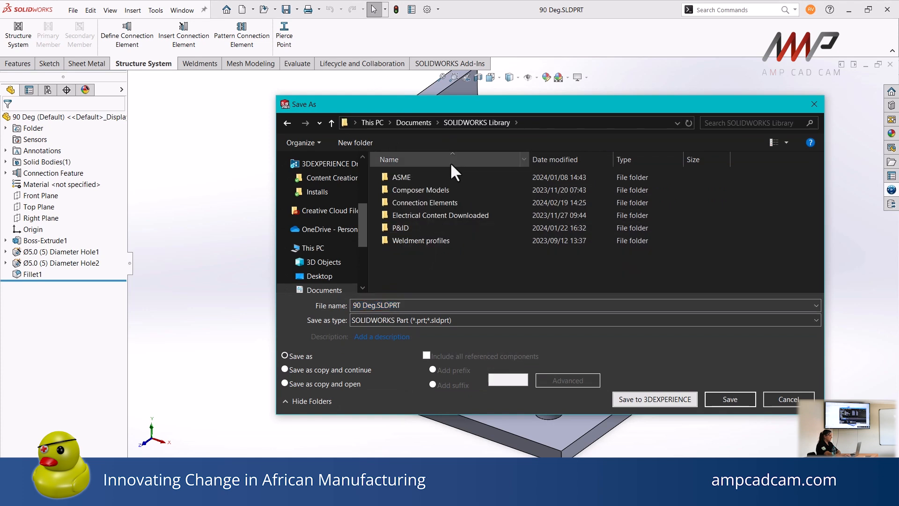
pyautogui.doubleClick(412, 201)
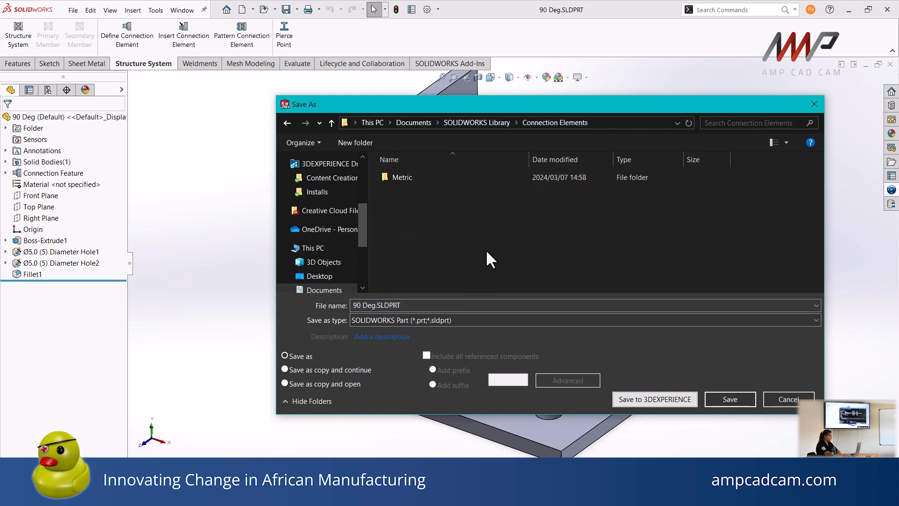
pyautogui.doubleClick(415, 178)
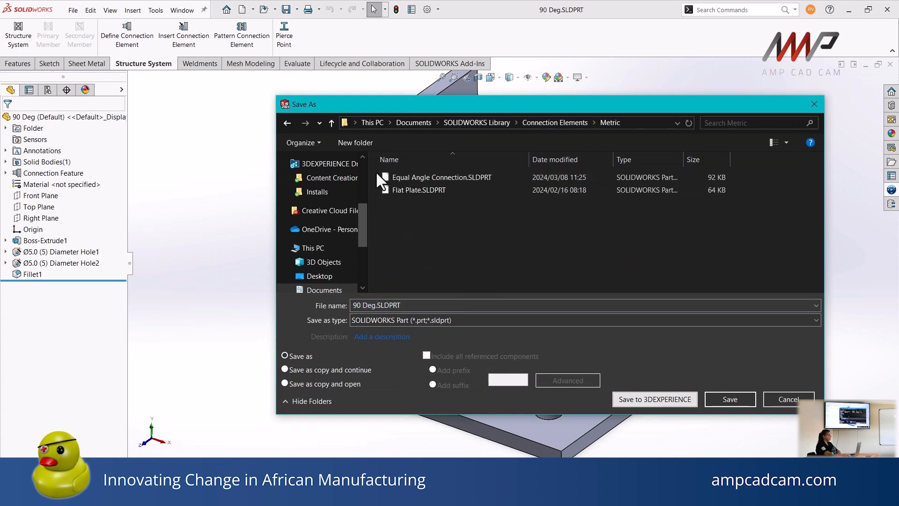
pyautogui.click(729, 399)
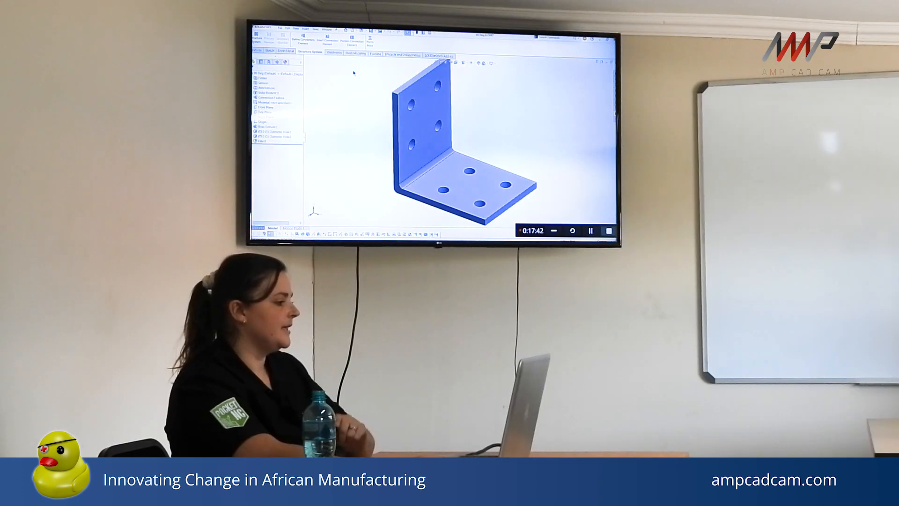
# Start Define Connection Element for the bracket and clear its existing placement references and propagated hole features
pyautogui.click(304, 41)
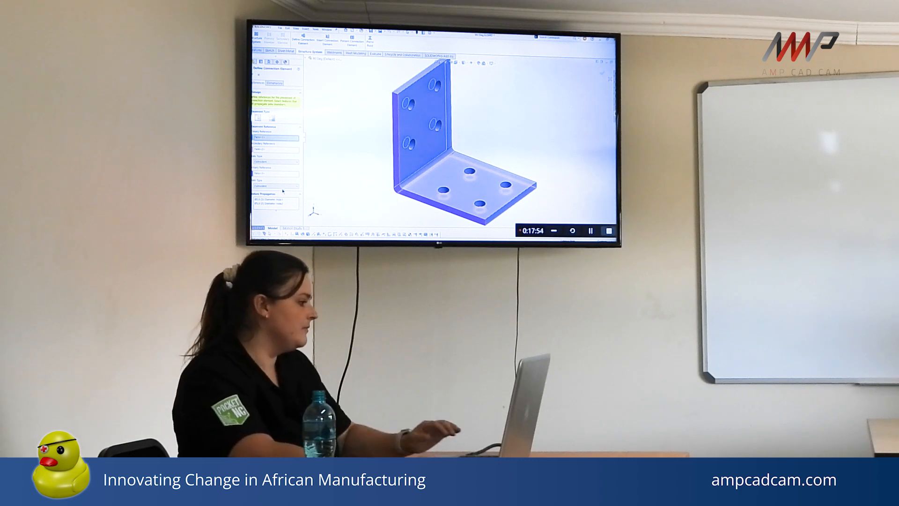
pyautogui.rightClick(276, 137)
pyautogui.click(287, 146)
pyautogui.rightClick(284, 149)
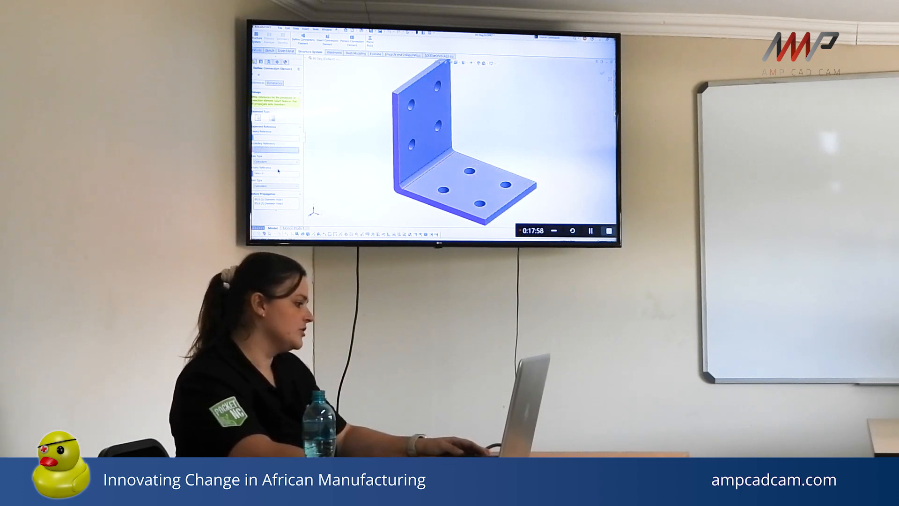
pyautogui.click(295, 156)
pyautogui.rightClick(283, 200)
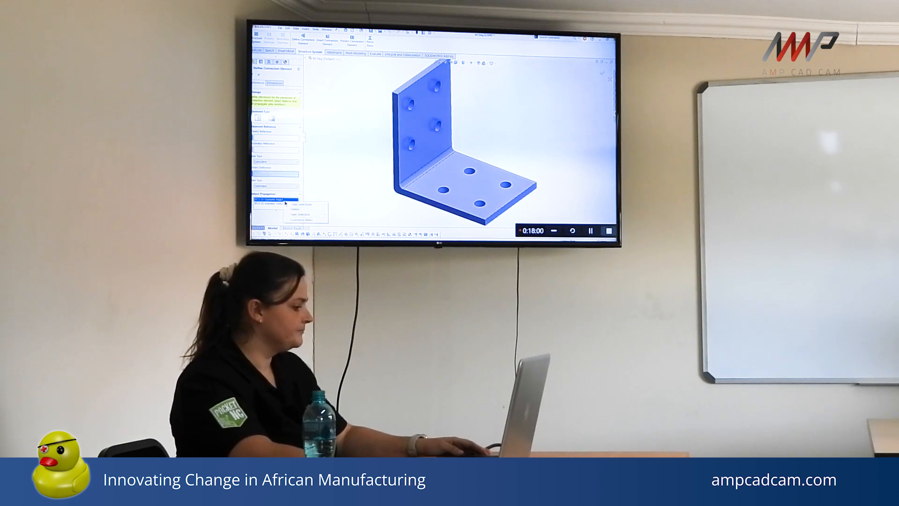
pyautogui.click(292, 207)
# Assign the upright leg's outer face as the primary reference and the horizontal leg's underside as the secondary reference
pyautogui.click(274, 138)
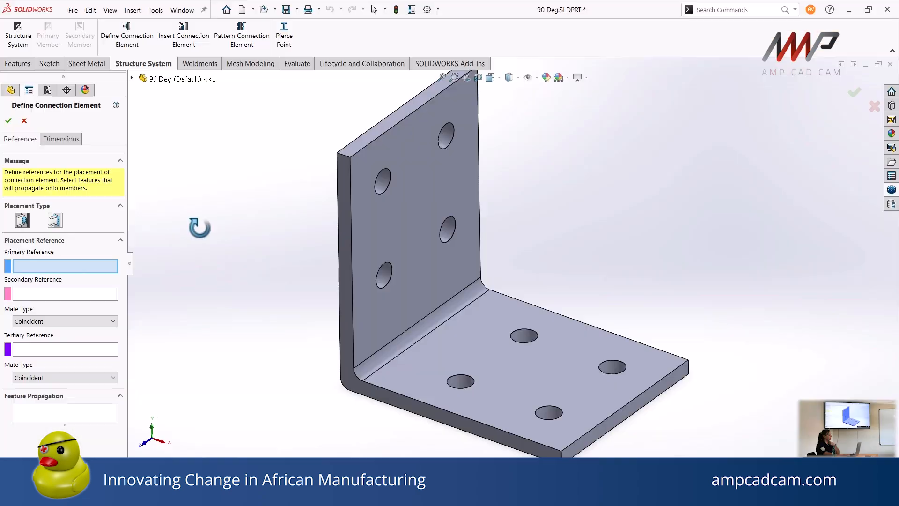
pyautogui.moveTo(199, 227); pyautogui.dragTo(364, 225, button='middle')
pyautogui.click(404, 221)
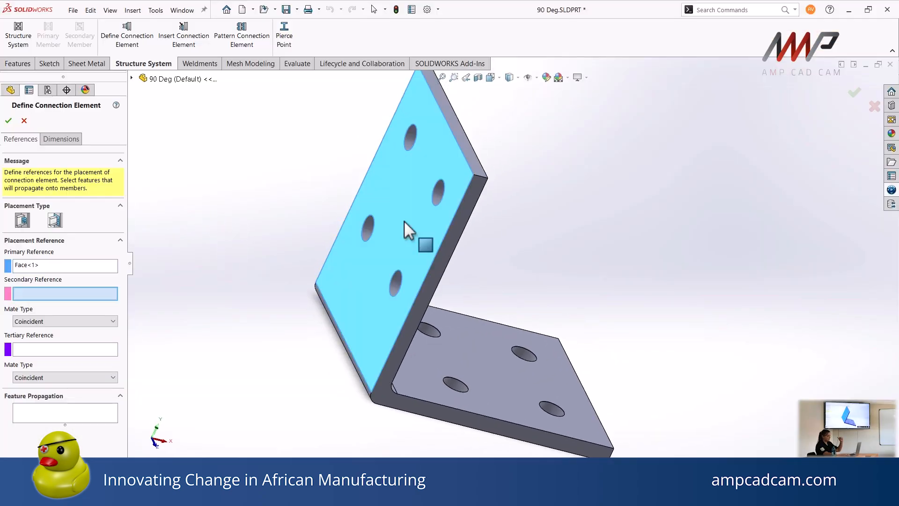
pyautogui.moveTo(261, 351); pyautogui.dragTo(374, 357, button='middle')
pyautogui.click(377, 349)
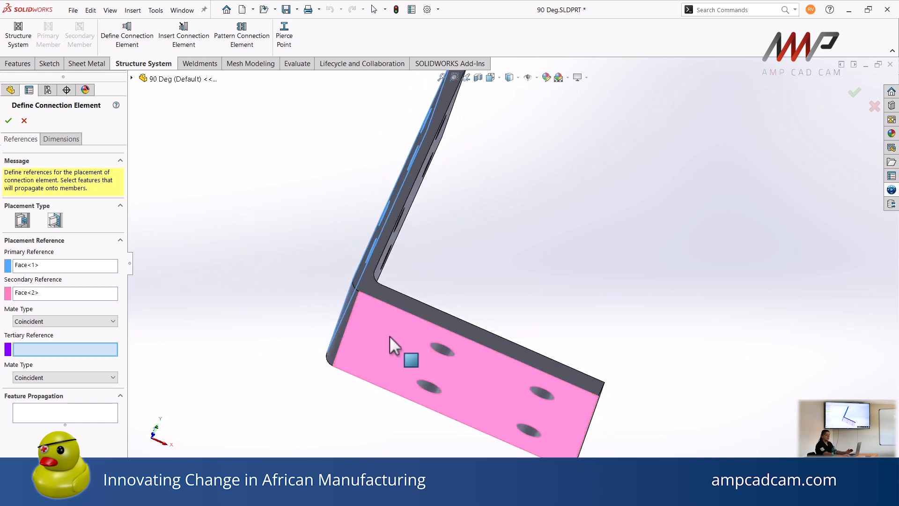
# Assign the bracket's L-shaped side face as the tertiary reference, removing the mistakenly picked inner face of the horizontal leg
pyautogui.moveTo(246, 290); pyautogui.dragTo(77, 350, button='middle')
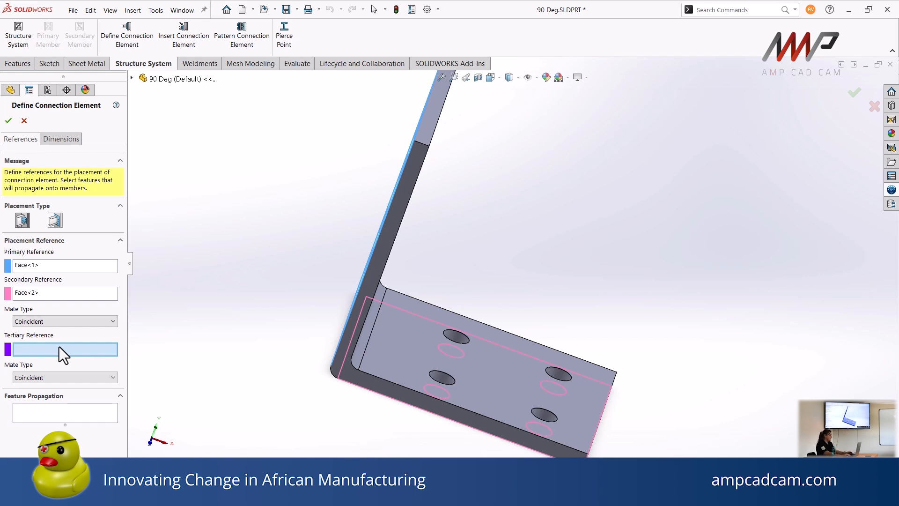
pyautogui.click(372, 375)
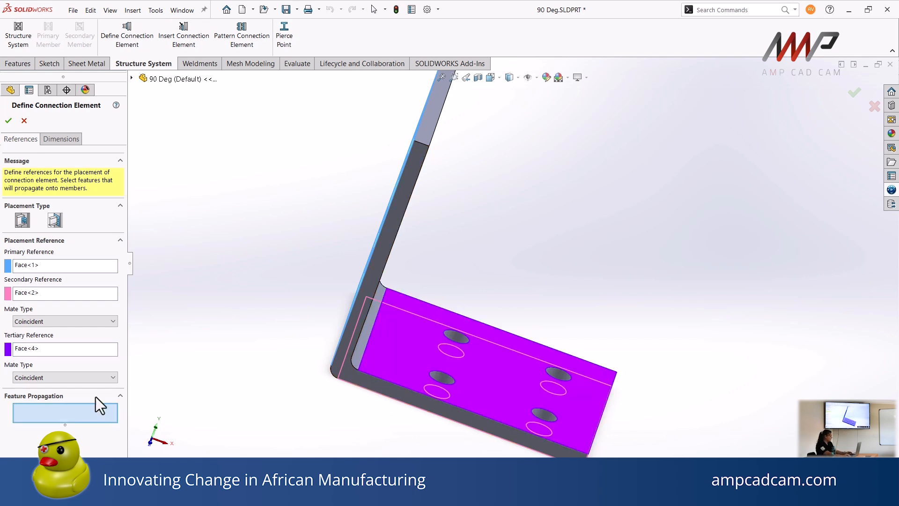
pyautogui.rightClick(45, 347)
pyautogui.click(84, 354)
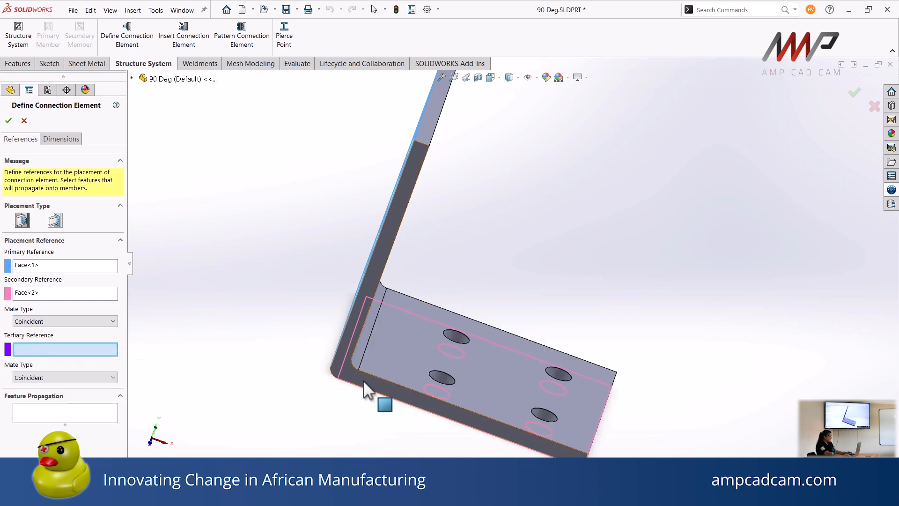
pyautogui.click(366, 382)
# Add the hole features of both legs to the feature propagation, review the modifiable dimensions and accept the connection element definition
pyautogui.moveTo(177, 290); pyautogui.dragTo(175, 264, button='middle')
pyautogui.moveTo(268, 341); pyautogui.dragTo(483, 345, button='middle')
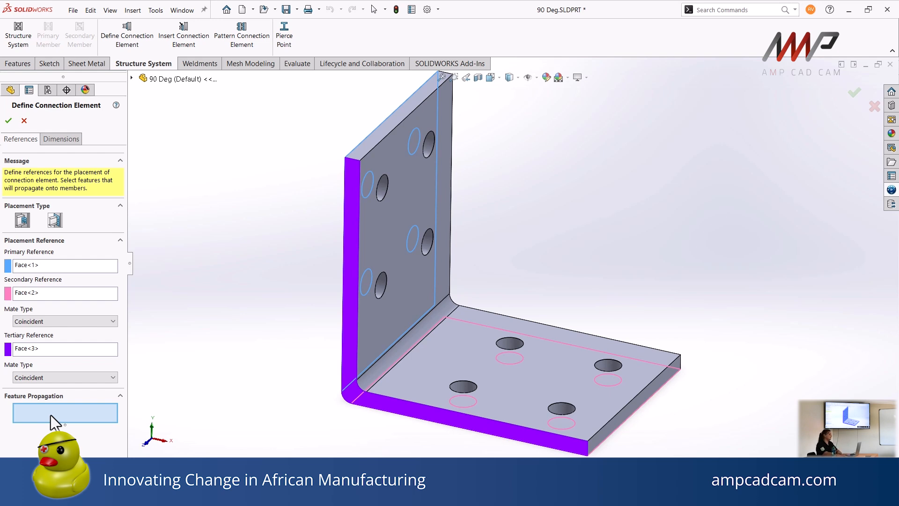
pyautogui.click(381, 283)
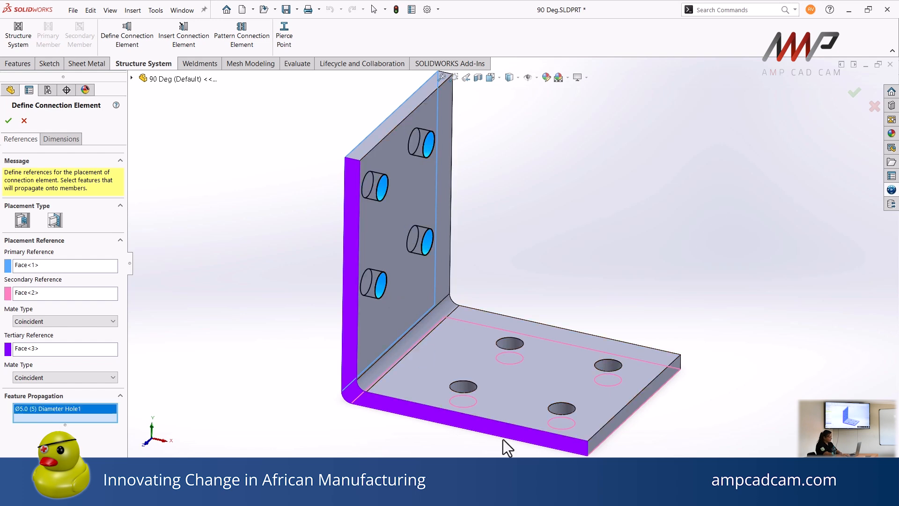
pyautogui.click(463, 391)
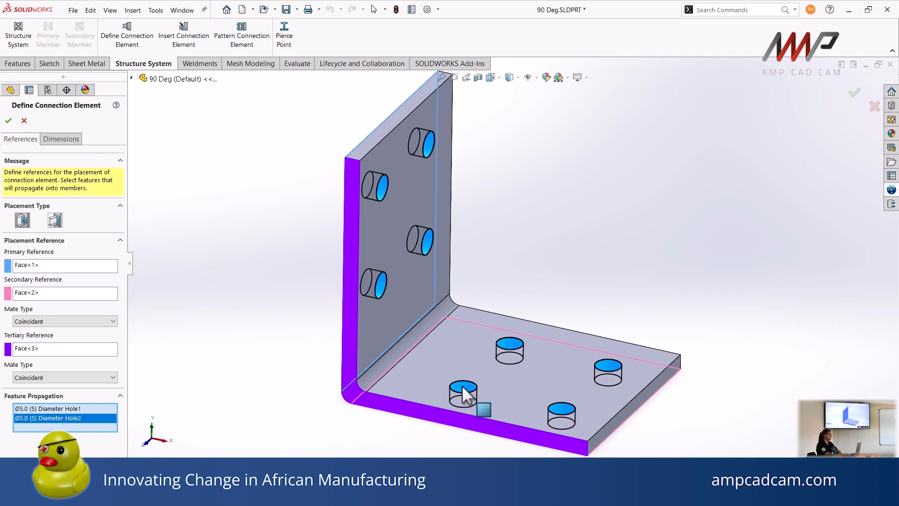
pyautogui.click(61, 139)
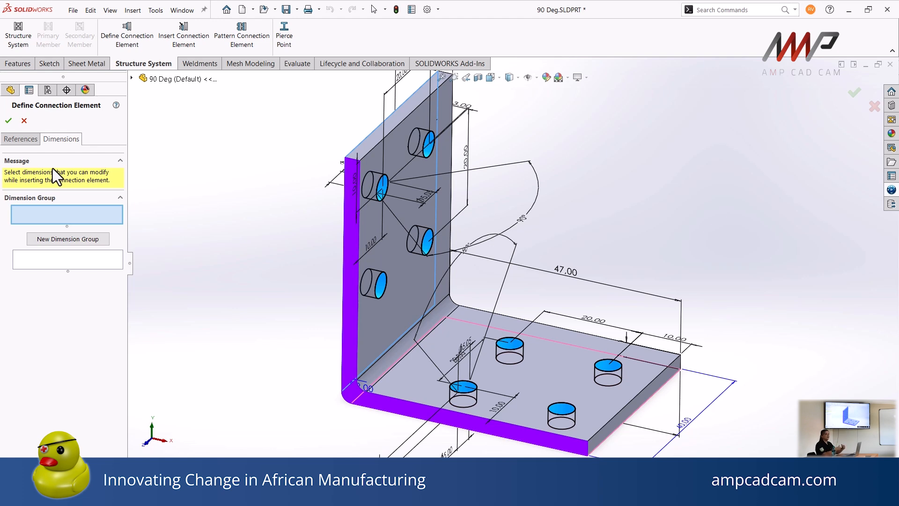
pyautogui.click(9, 121)
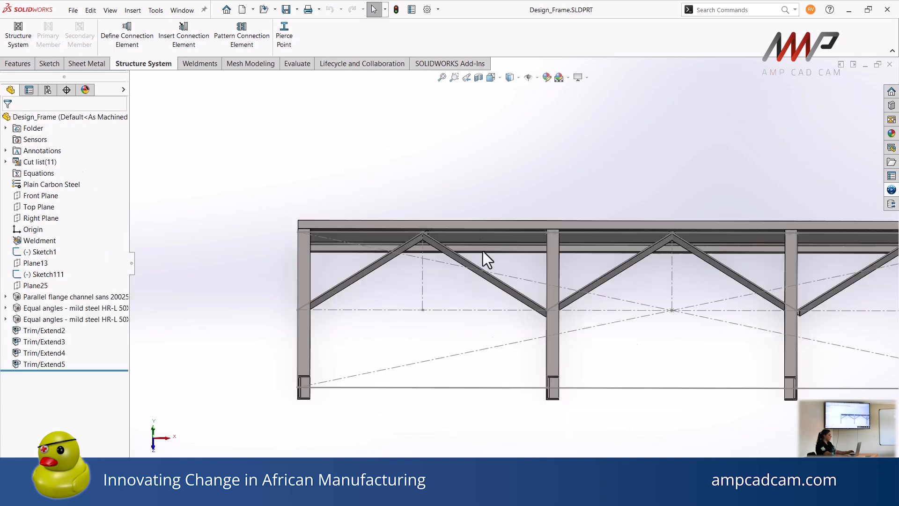
pyautogui.scroll(3, 483, 251)
pyautogui.moveTo(462, 206); pyautogui.dragTo(367, 233, button='middle')
pyautogui.scroll(-3, 384, 227)
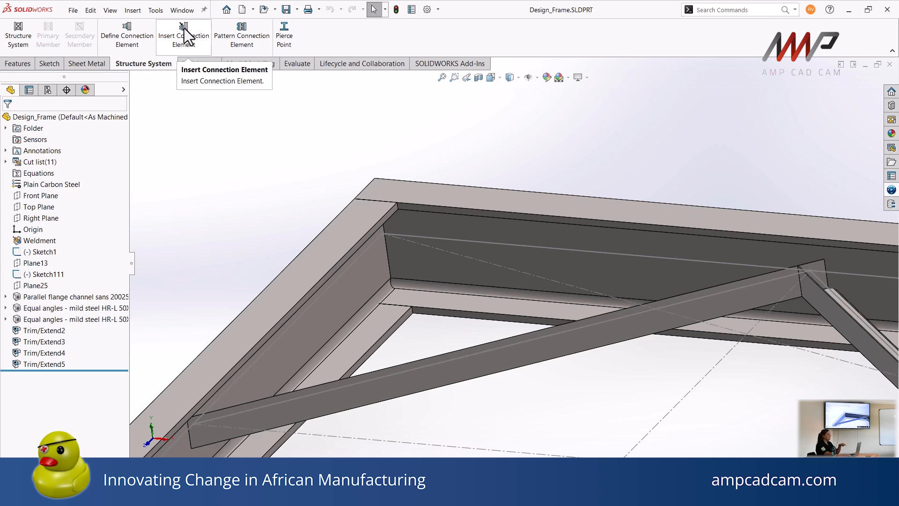
pyautogui.rightClick(554, 40)
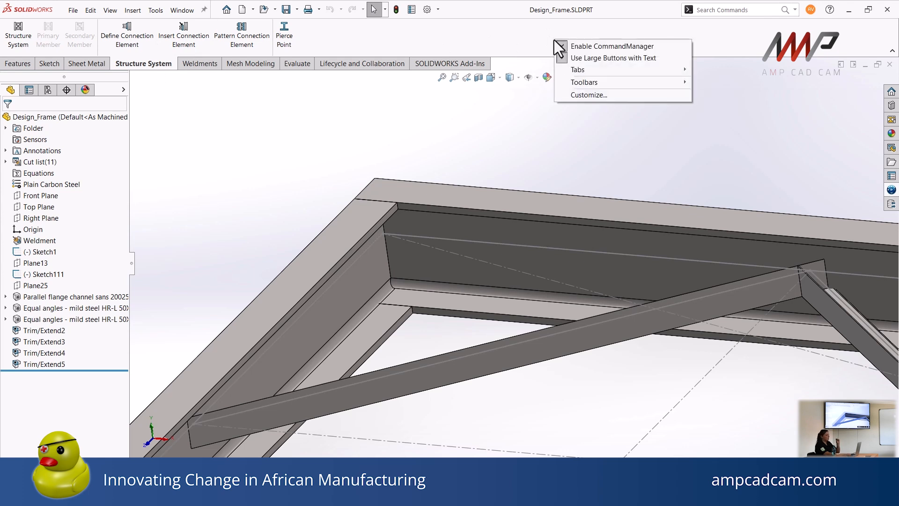
pyautogui.moveTo(581, 70)
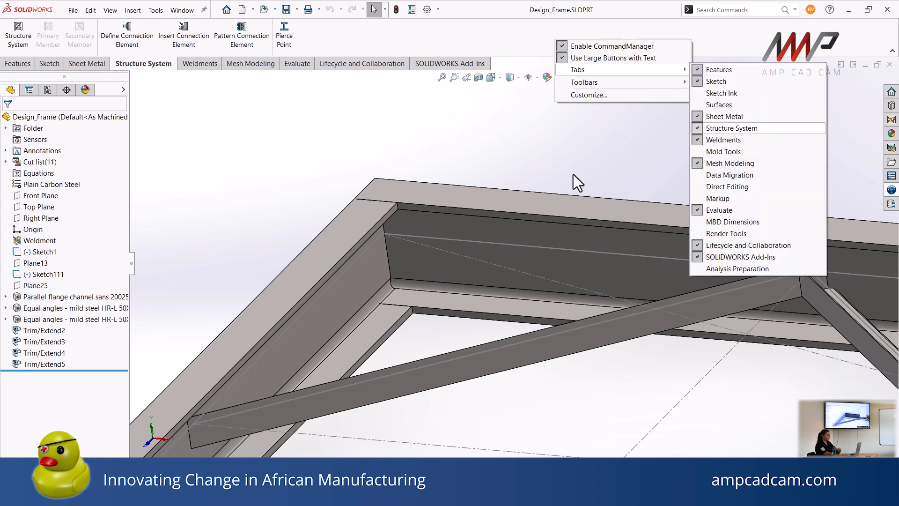
pyautogui.click(397, 123)
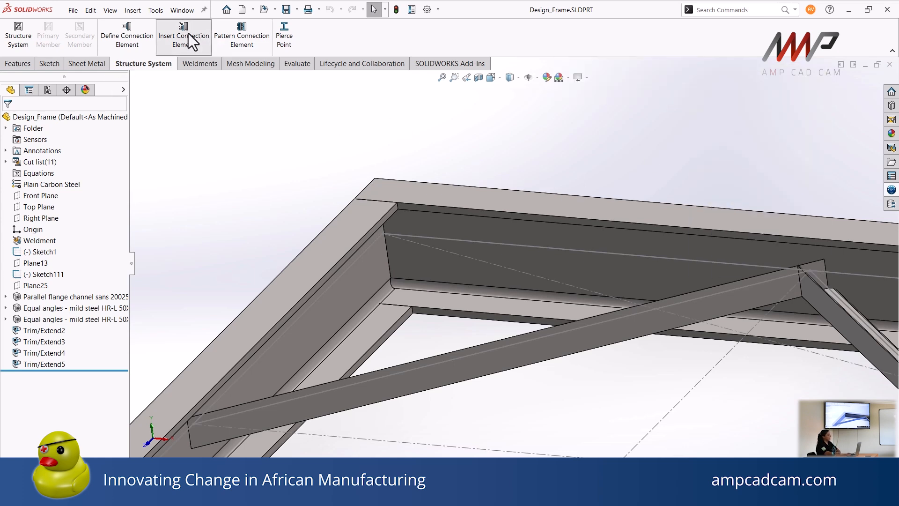
# Start Insert Connection Element in the Design_Frame part with the Metric standard and the 90 Deg type
pyautogui.click(189, 33)
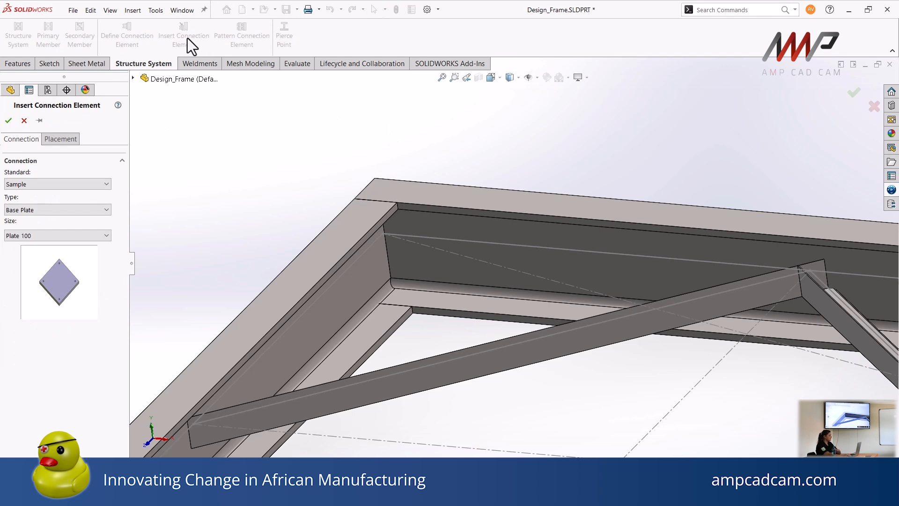
pyautogui.click(39, 182)
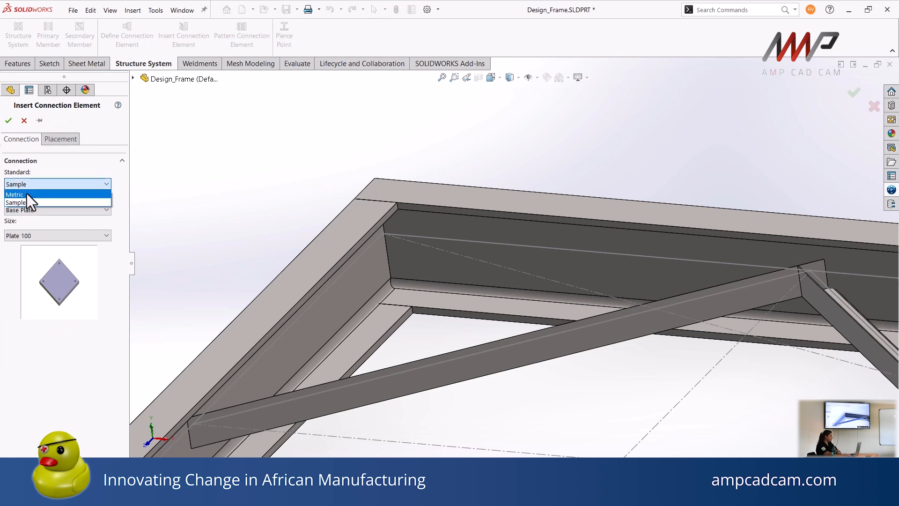
pyautogui.click(26, 194)
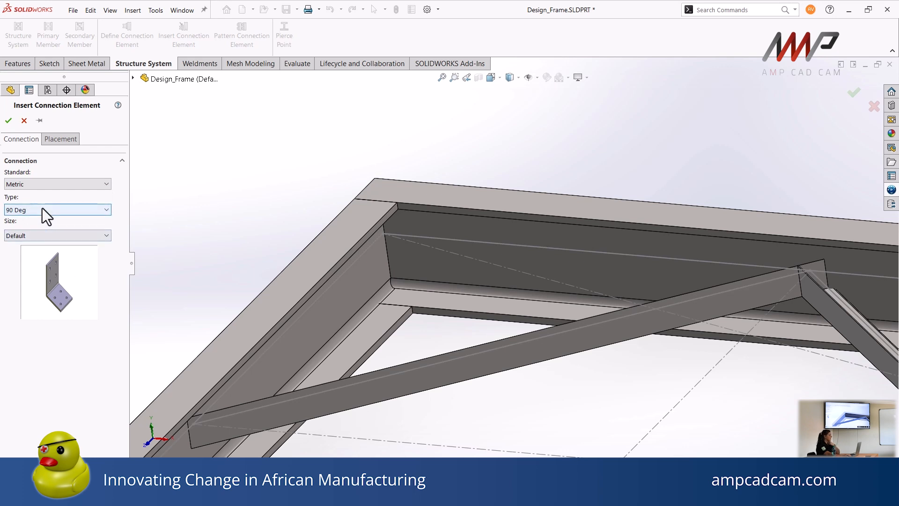
pyautogui.click(42, 208)
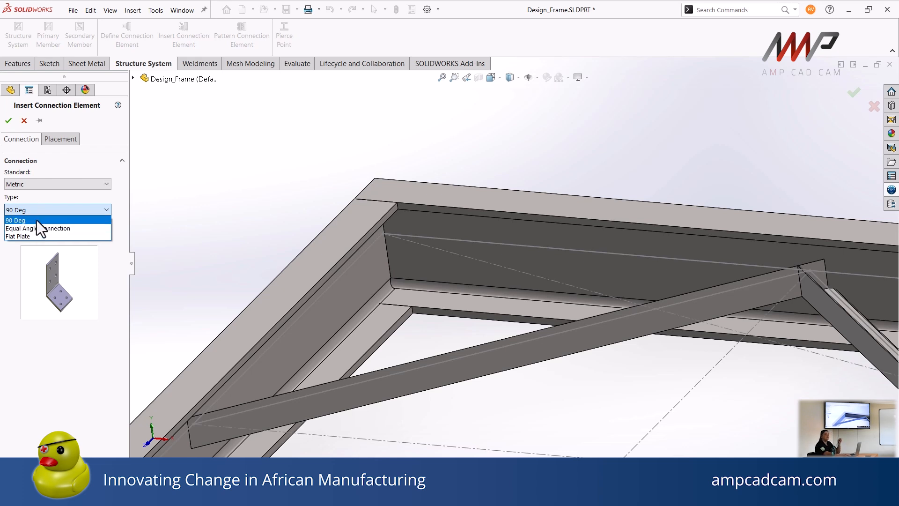
pyautogui.click(37, 220)
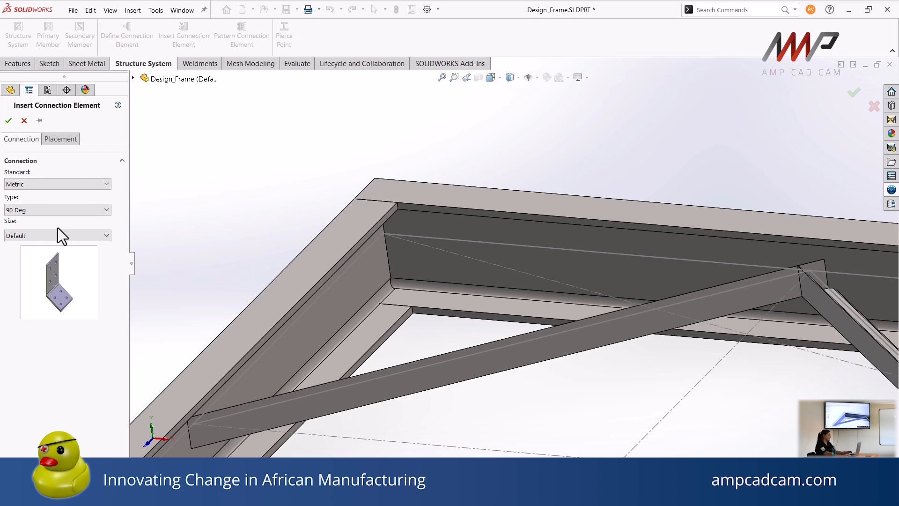
# Place the bracket using the two channels' inner web faces as primary and secondary references and the Sketch1 line as tertiary reference
pyautogui.click(74, 142)
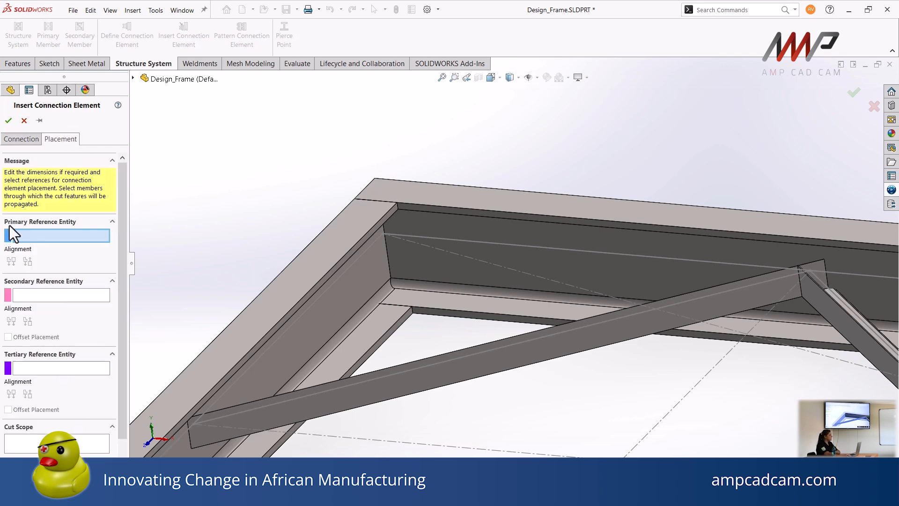
pyautogui.click(378, 280)
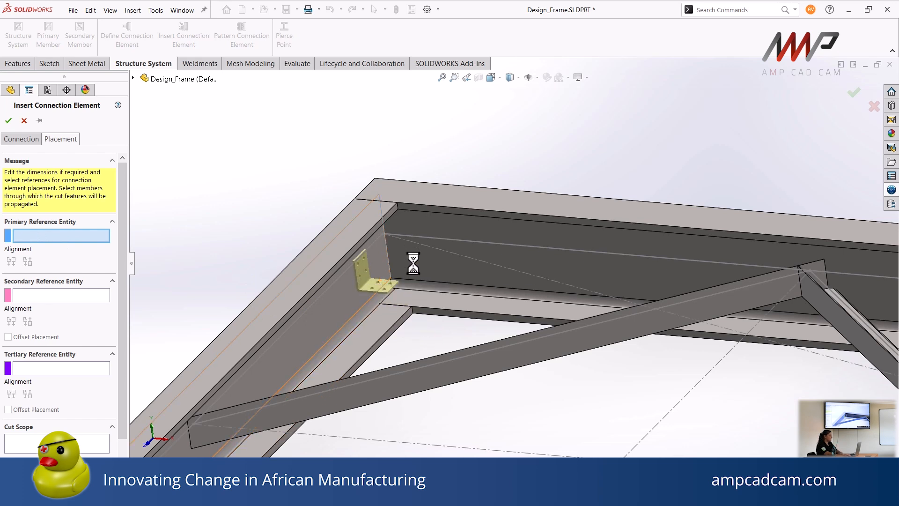
pyautogui.click(414, 263)
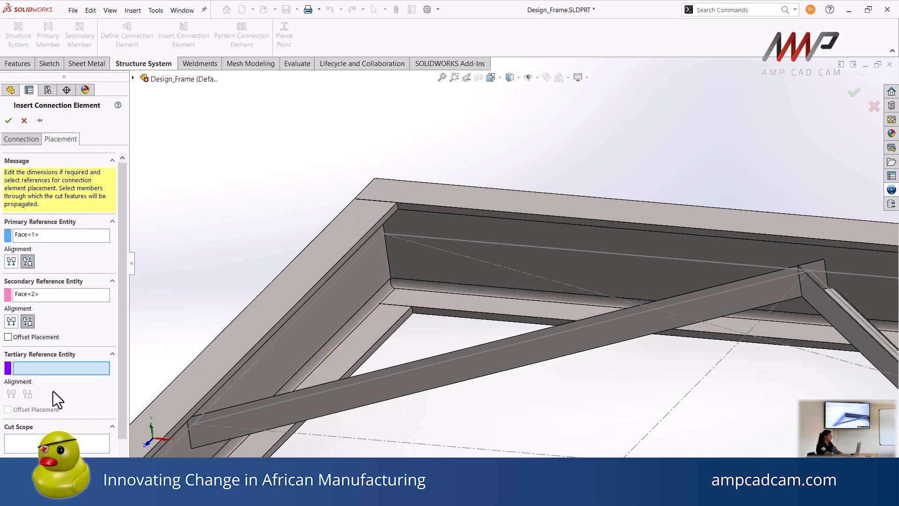
pyautogui.click(450, 239)
# Insert the bracket with a 20 mm offset from the tertiary reference and both corner channels in the cut scope
pyautogui.scroll(-10, 368, 244)
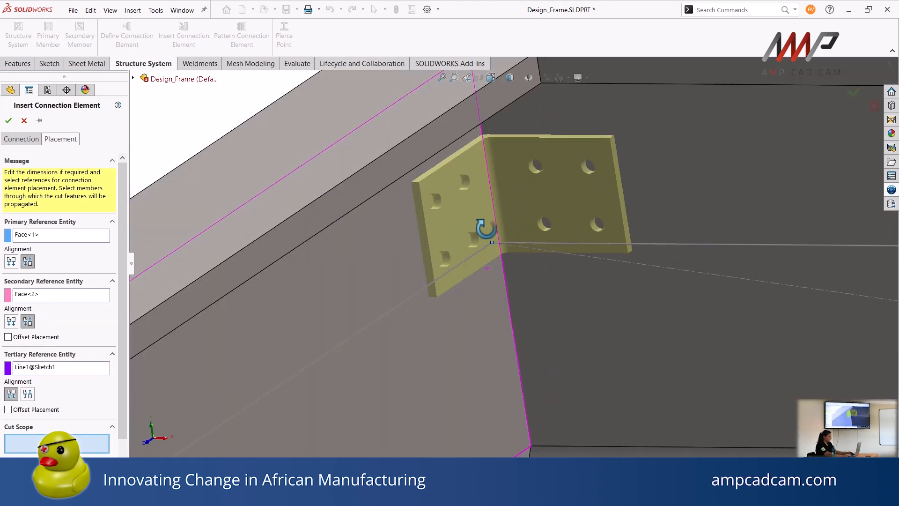
pyautogui.moveTo(486, 229); pyautogui.dragTo(463, 249, button='middle')
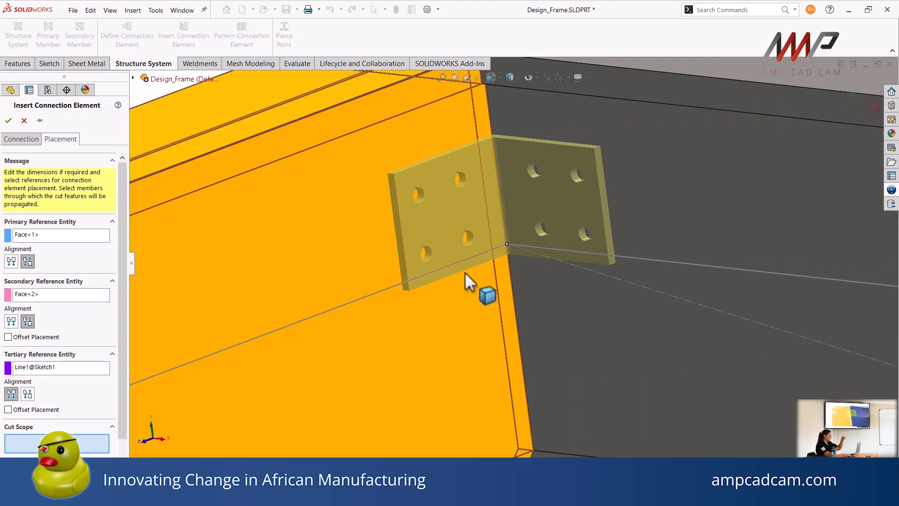
pyautogui.click(7, 410)
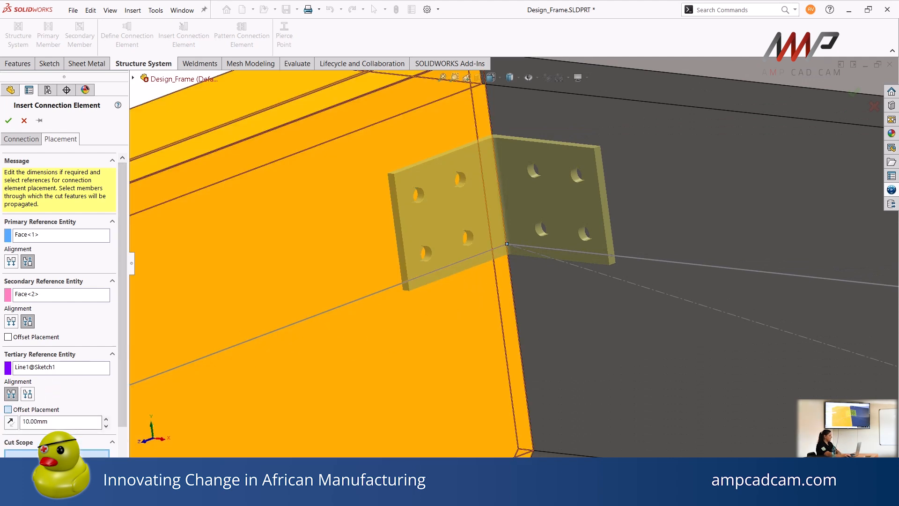
pyautogui.moveTo(50, 426); pyautogui.dragTo(2, 421)
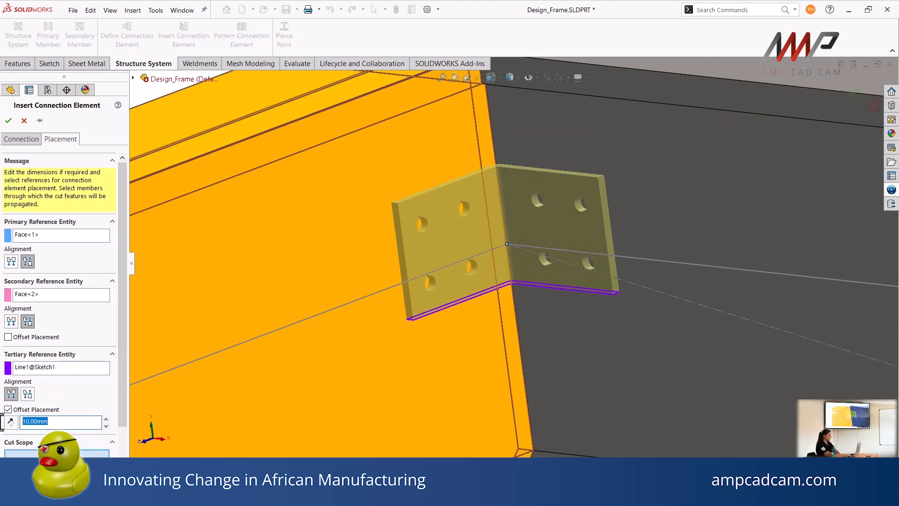
pyautogui.write('20')
pyautogui.press('Return')
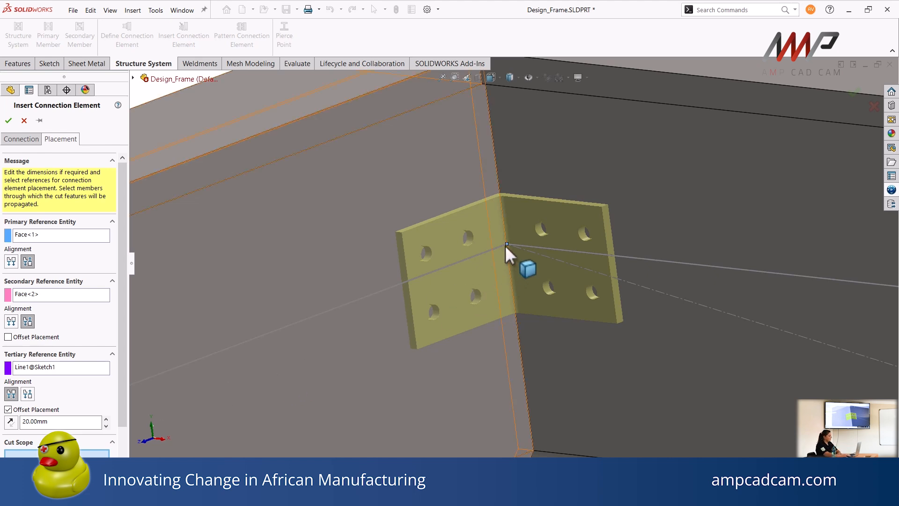
pyautogui.click(278, 246)
pyautogui.click(622, 150)
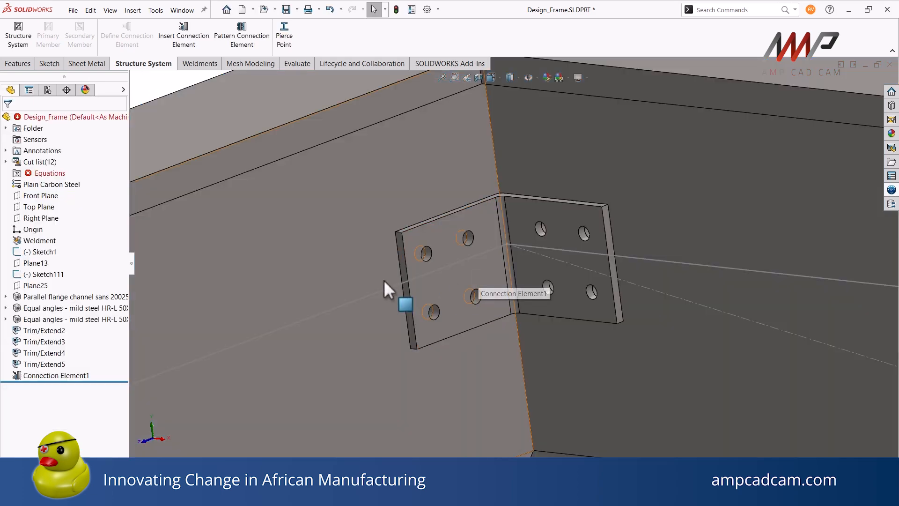
# Isolate the channel the bracket is attached to, inspect the holes cut in its web, and exit isolation
pyautogui.rightClick(293, 288)
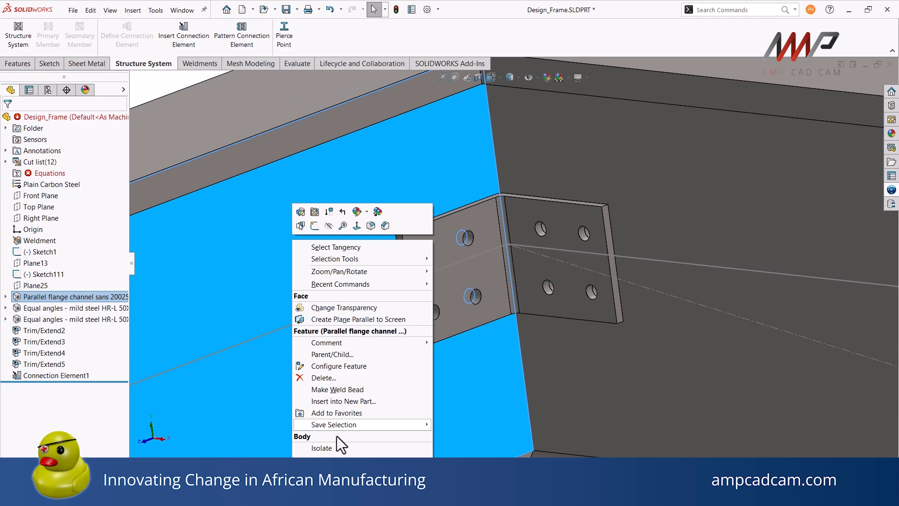
pyautogui.click(335, 448)
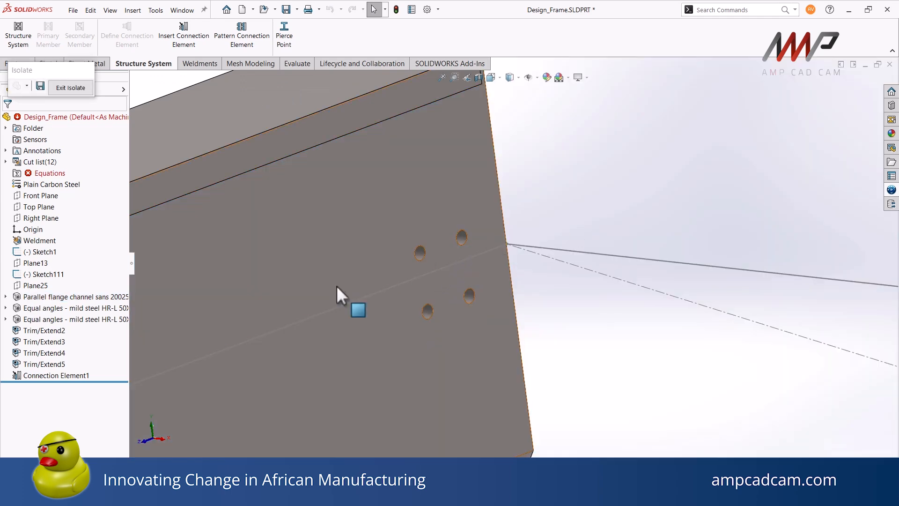
pyautogui.moveTo(336, 286); pyautogui.dragTo(315, 296, button='middle')
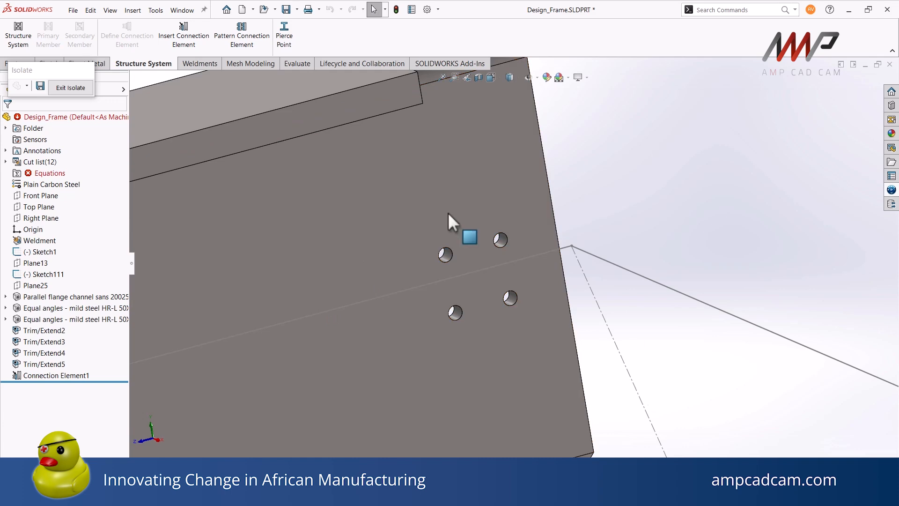
pyautogui.click(71, 88)
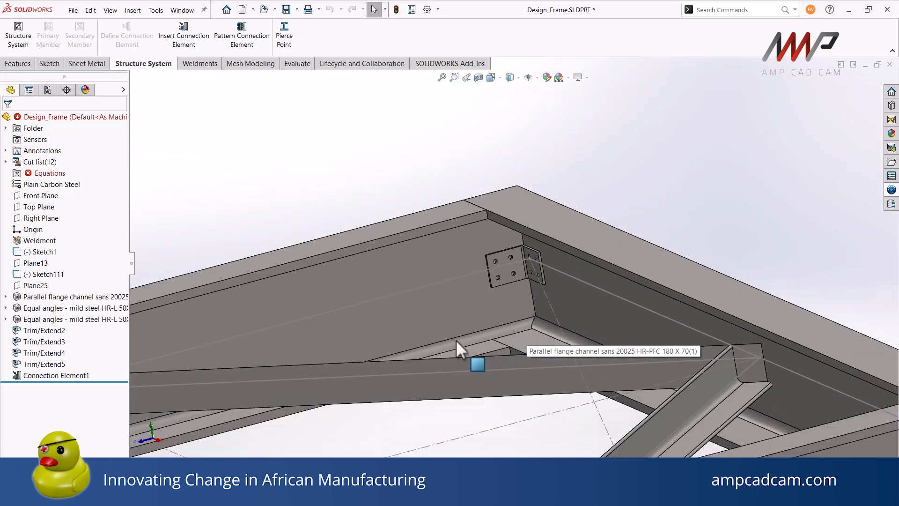
pyautogui.keyDown('ctrl'); pyautogui.moveTo(433, 316); pyautogui.dragTo(524, 341, button='middle'); pyautogui.keyUp('ctrl')
pyautogui.scroll(3, 515, 305)
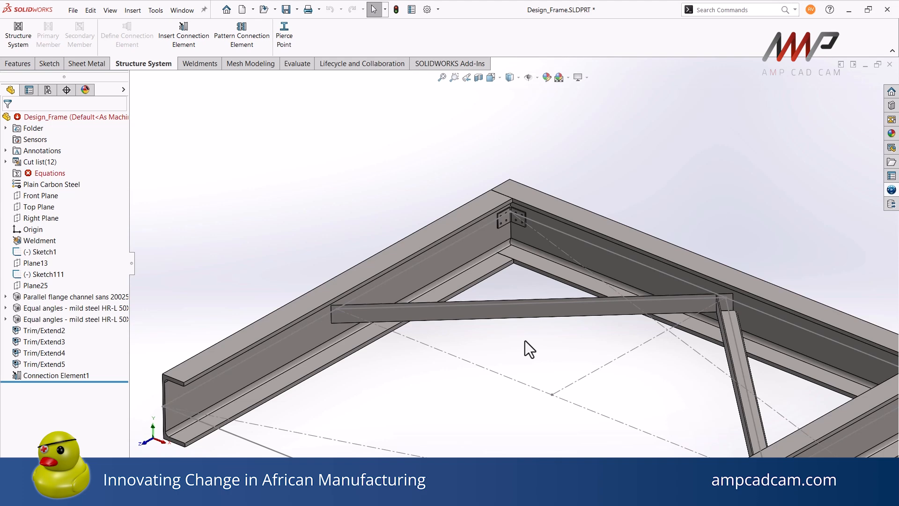
pyautogui.scroll(-10, 386, 303)
pyautogui.moveTo(339, 320); pyautogui.dragTo(474, 254, button='middle')
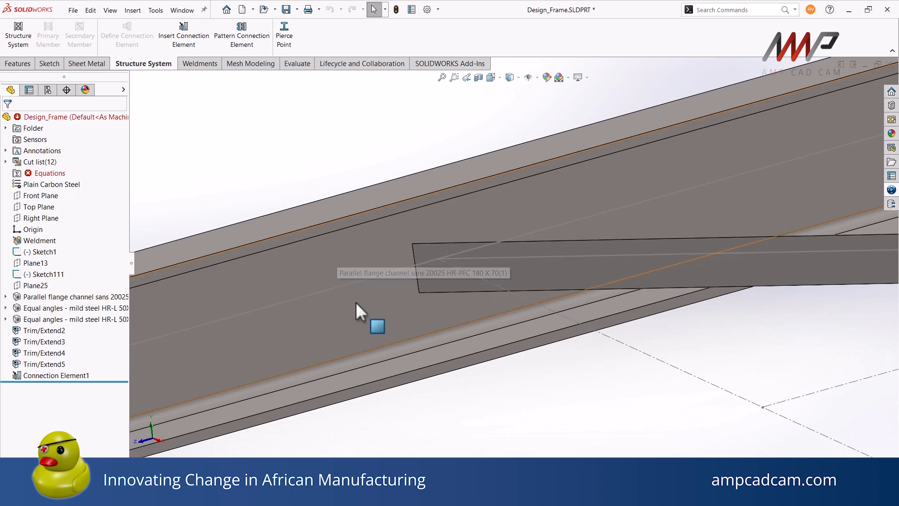
pyautogui.keyDown('ctrl'); pyautogui.moveTo(544, 260); pyautogui.dragTo(181, 335, button='middle'); pyautogui.keyUp('ctrl')
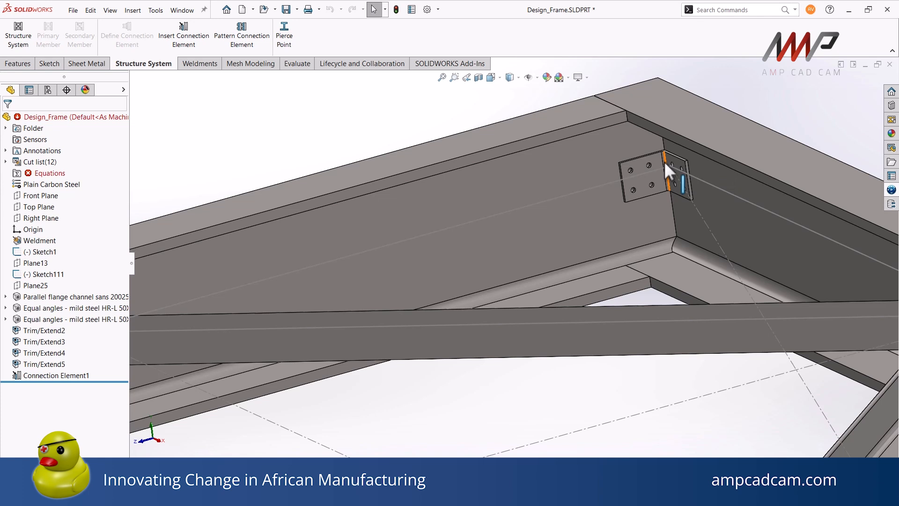
pyautogui.click(200, 64)
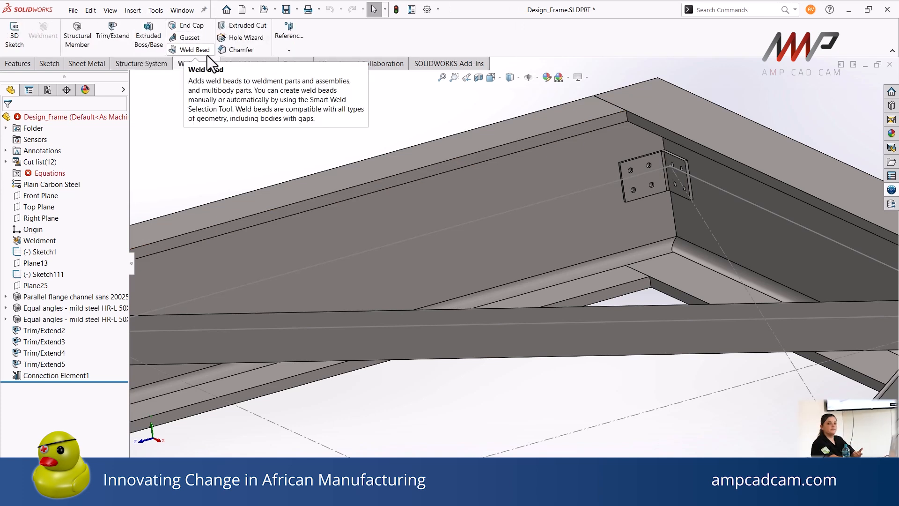
pyautogui.click(151, 64)
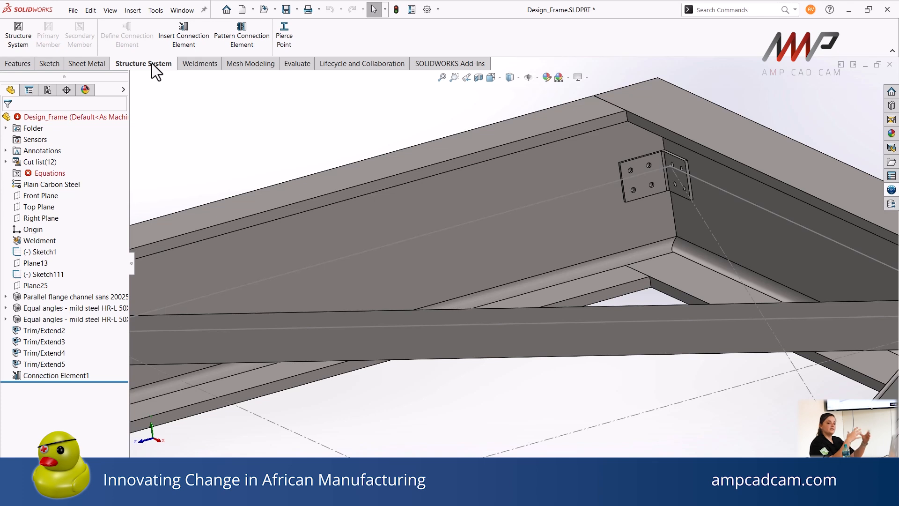
# Start another connection element with the Metric standard, the Equal Angle Connection type and the 132.85 Deg size
pyautogui.click(187, 25)
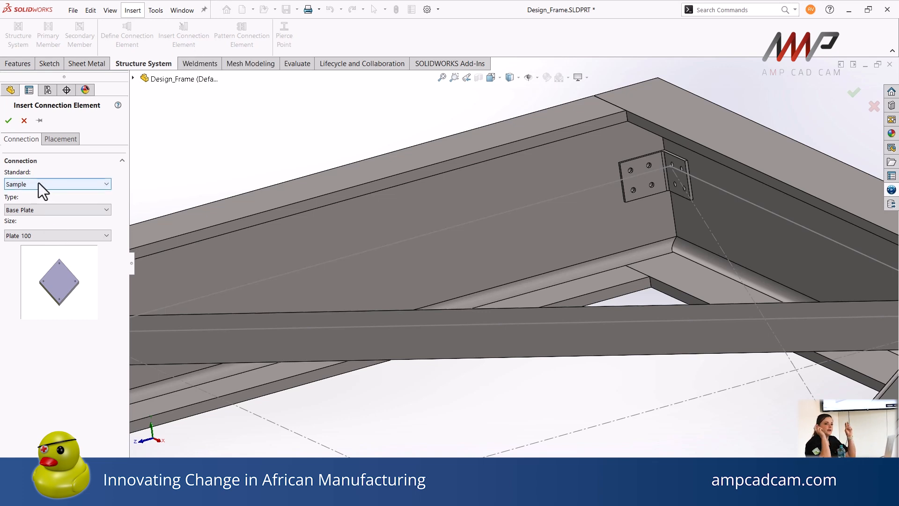
pyautogui.click(49, 208)
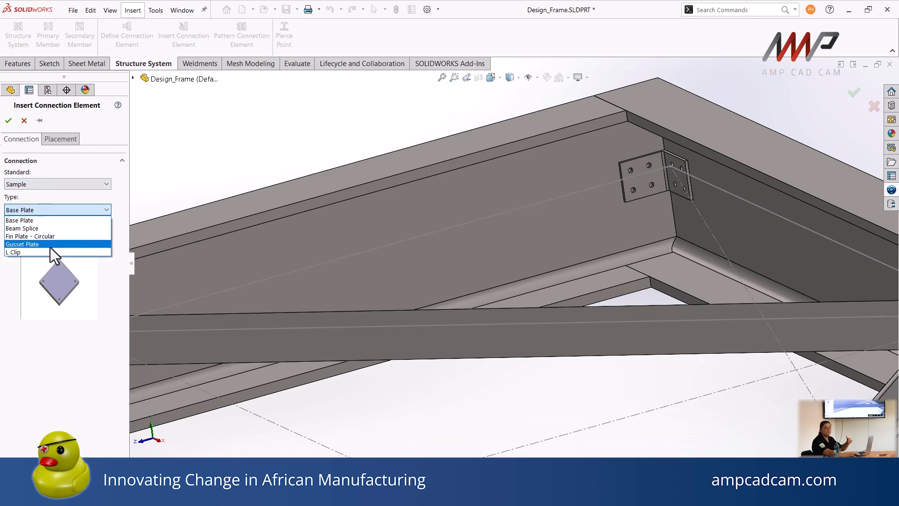
pyautogui.click(54, 208)
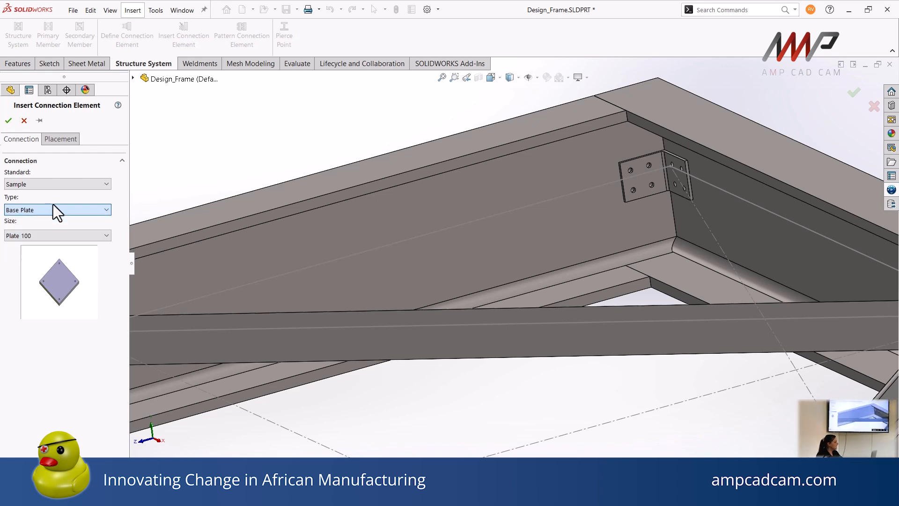
pyautogui.click(44, 185)
pyautogui.click(51, 195)
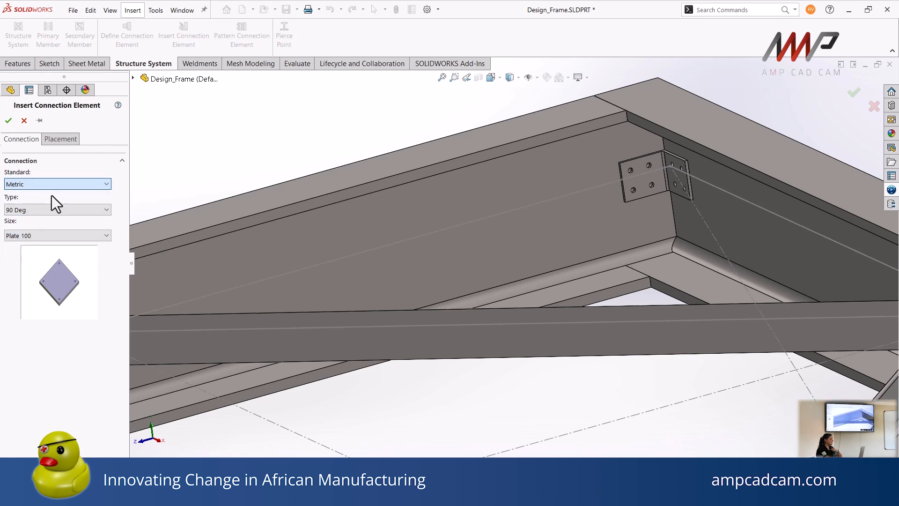
pyautogui.click(49, 210)
pyautogui.click(43, 229)
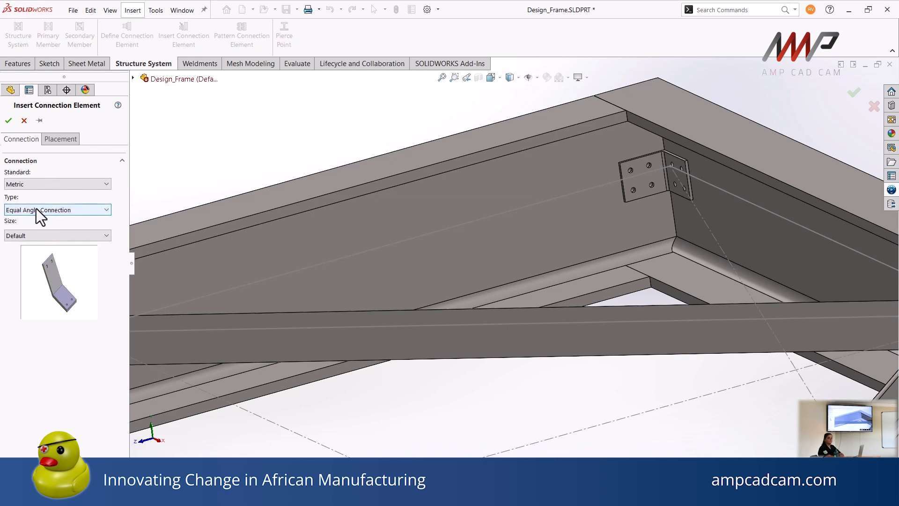
pyautogui.click(51, 239)
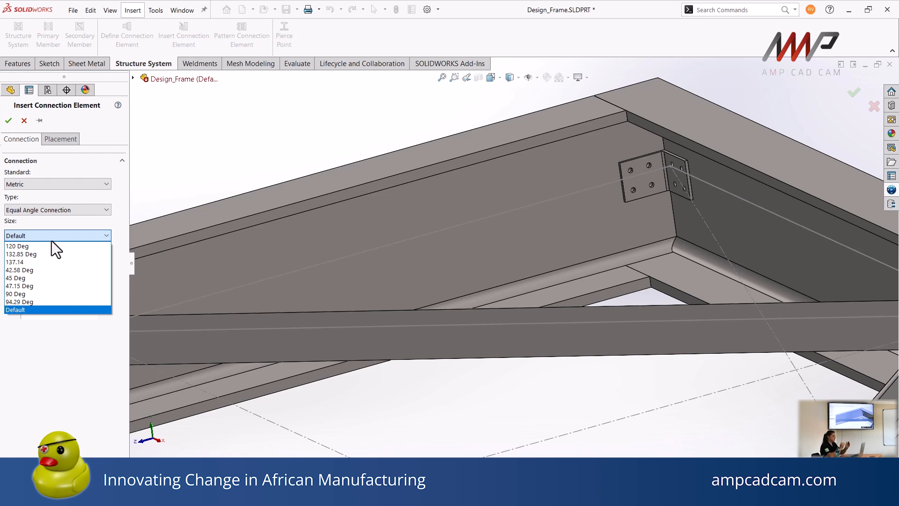
pyautogui.click(19, 255)
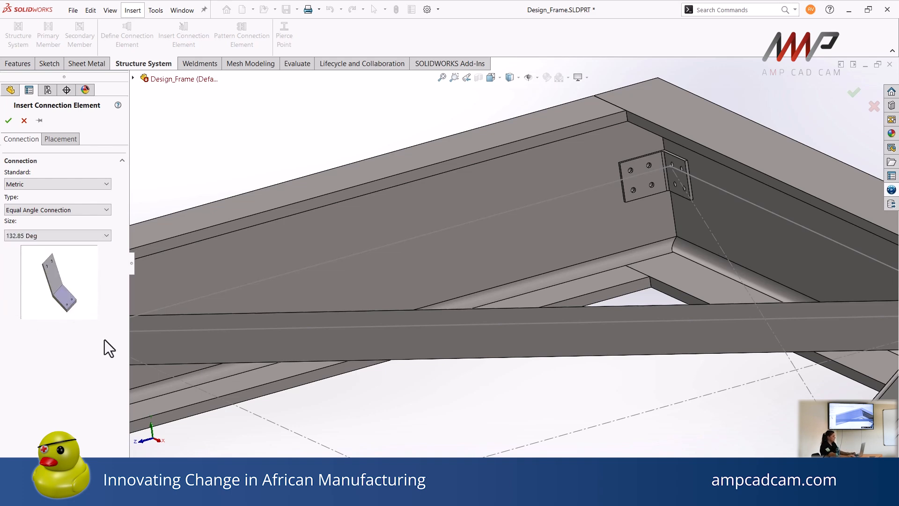
pyautogui.scroll(3, 269, 313)
pyautogui.scroll(-5, 323, 245)
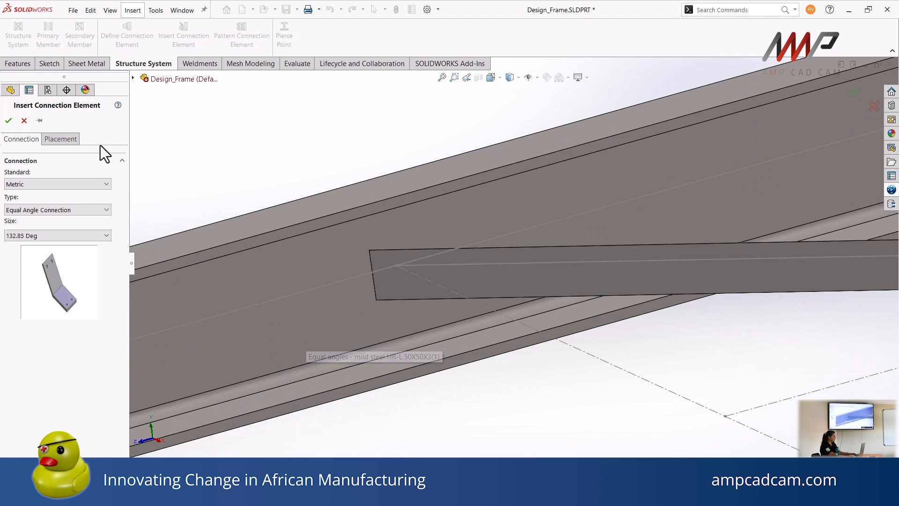
# Place the bracket using the channel's web face as primary, the angle brace's face as secondary and the Sketch1 centre line as tertiary reference
pyautogui.click(61, 139)
pyautogui.click(292, 271)
pyautogui.click(476, 287)
pyautogui.click(470, 300)
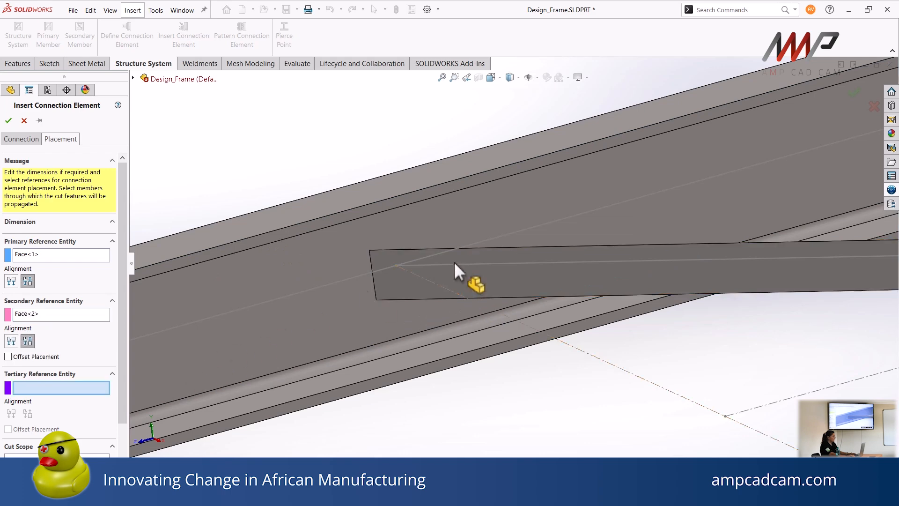
pyautogui.click(478, 264)
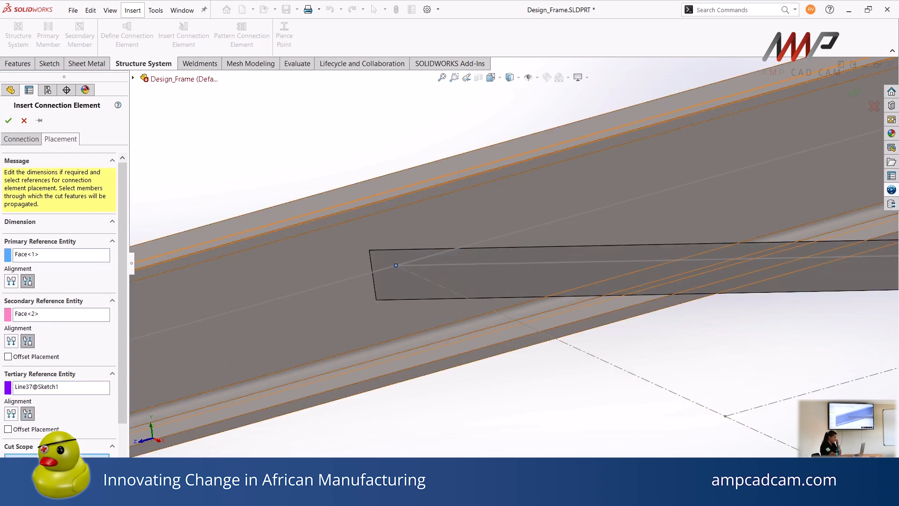
# Insert the bracket with a 20 mm offset from the tertiary reference and both the channel and the angle brace in the cut scope
pyautogui.click(30, 429)
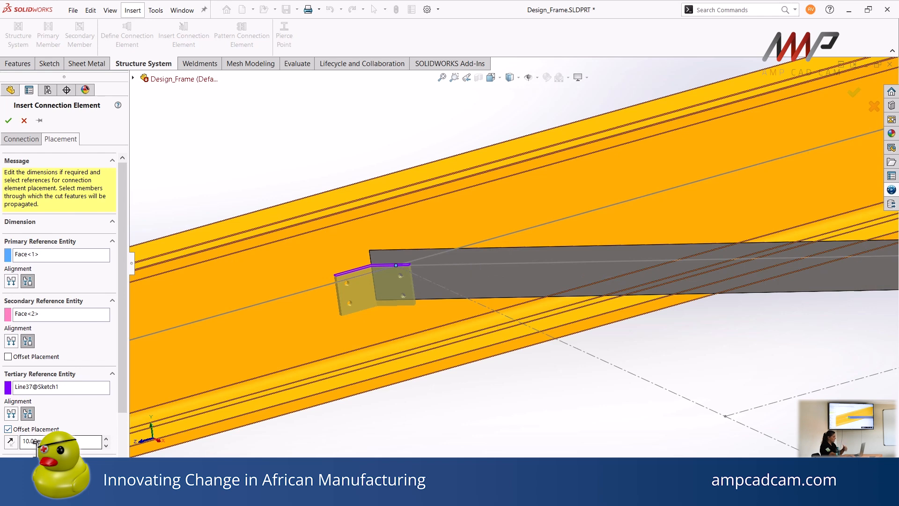
pyautogui.doubleClick(47, 439)
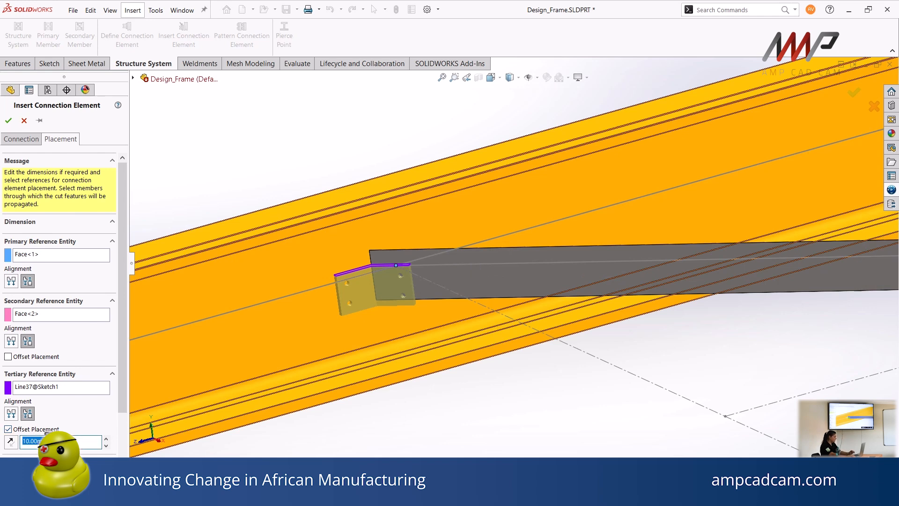
pyautogui.write('20')
pyautogui.press('Return')
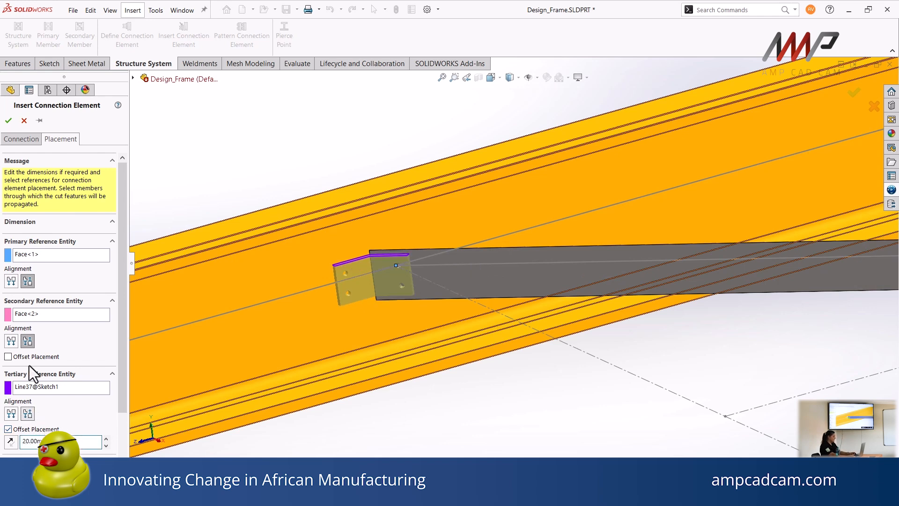
pyautogui.scroll(-3, 123, 289)
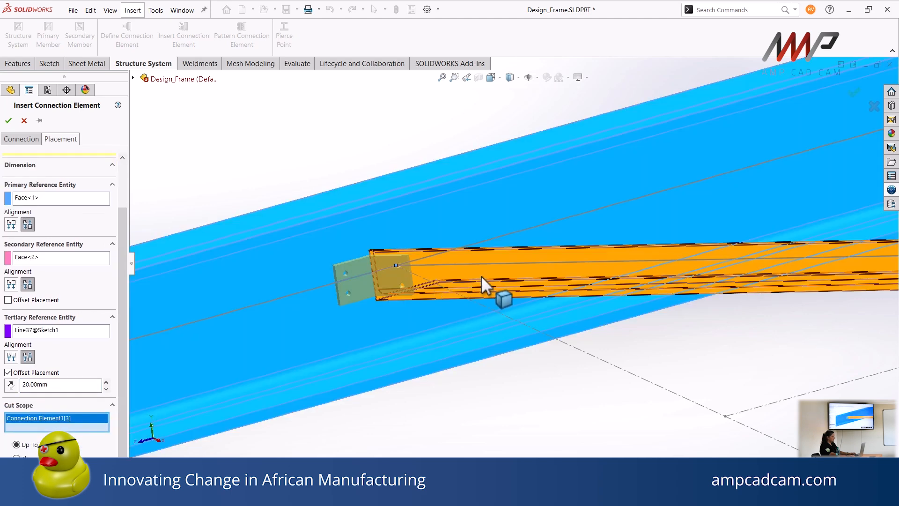
pyautogui.click(481, 276)
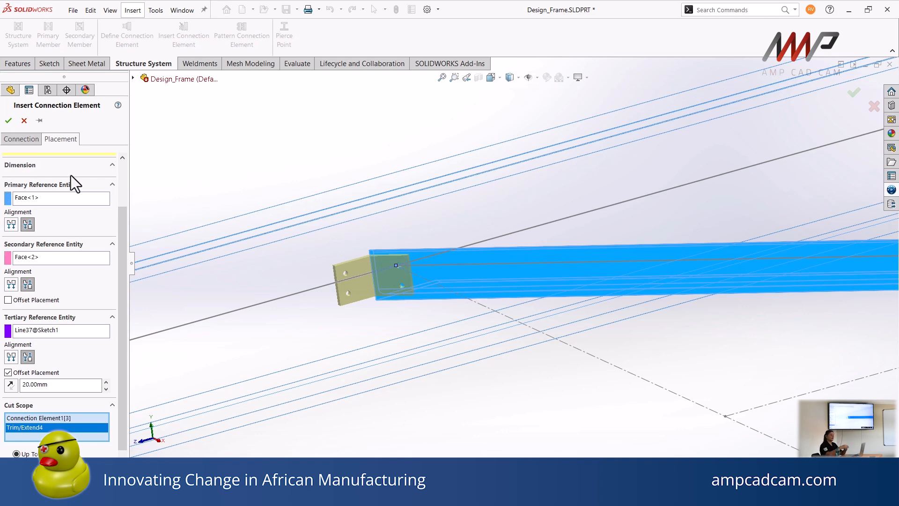
pyautogui.click(8, 120)
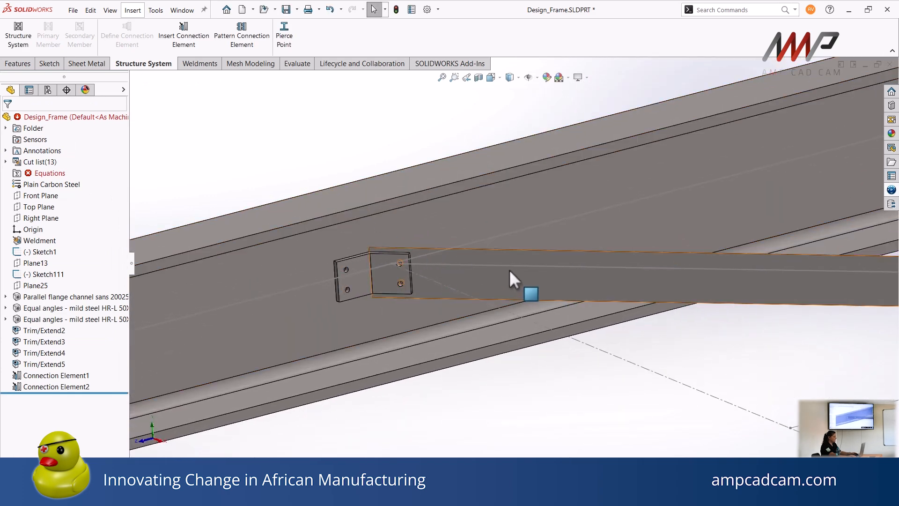
# Isolate the angle brace joined by the bracket, inspect the holes cut in its end, and exit isolation
pyautogui.click(510, 269)
pyautogui.rightClick(509, 269)
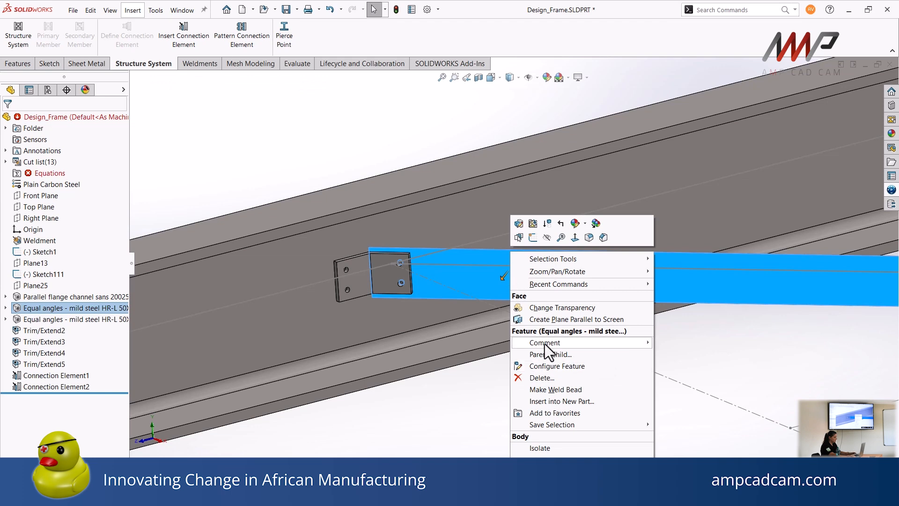
pyautogui.click(544, 449)
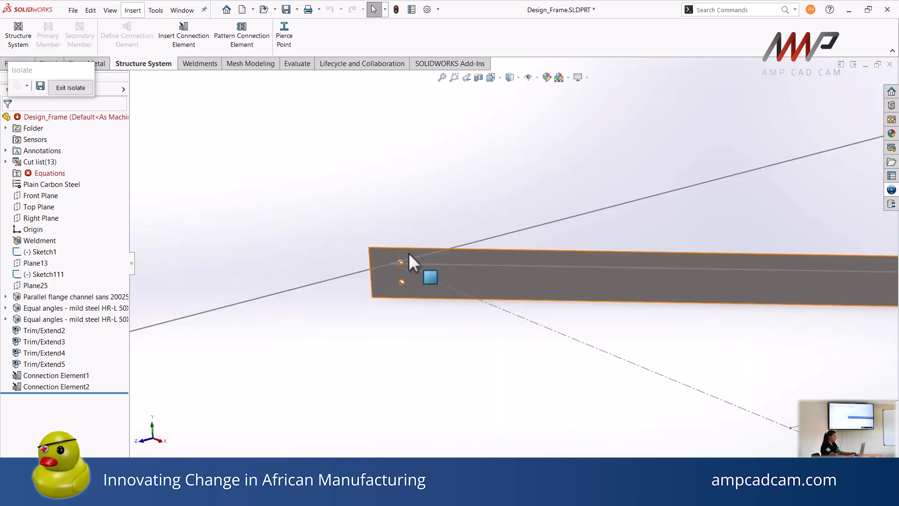
pyautogui.scroll(-8, 410, 260)
pyautogui.moveTo(423, 198)
pyautogui.mouseDown(button='middle')
pyautogui.moveTo(456, 163)
pyautogui.moveTo(445, 149)
pyautogui.moveTo(424, 193)
pyautogui.moveTo(429, 181)
pyautogui.mouseUp(button='middle')
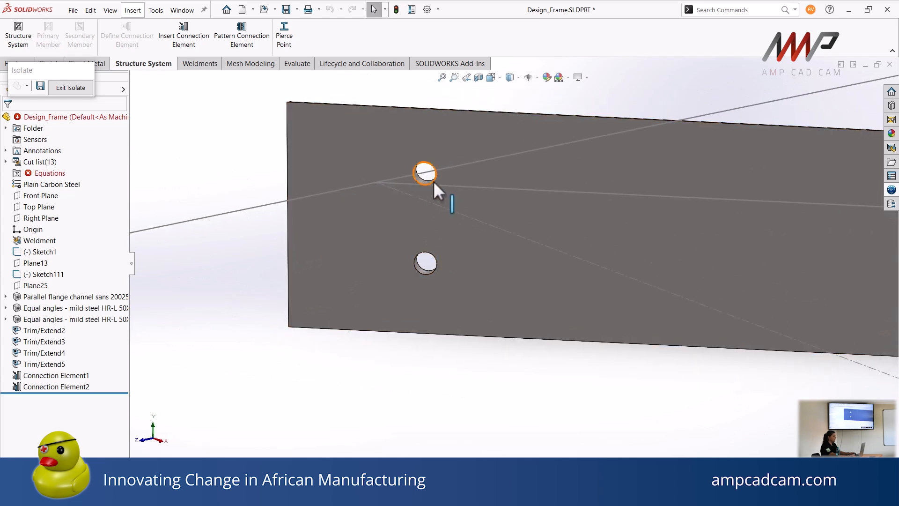
pyautogui.click(61, 88)
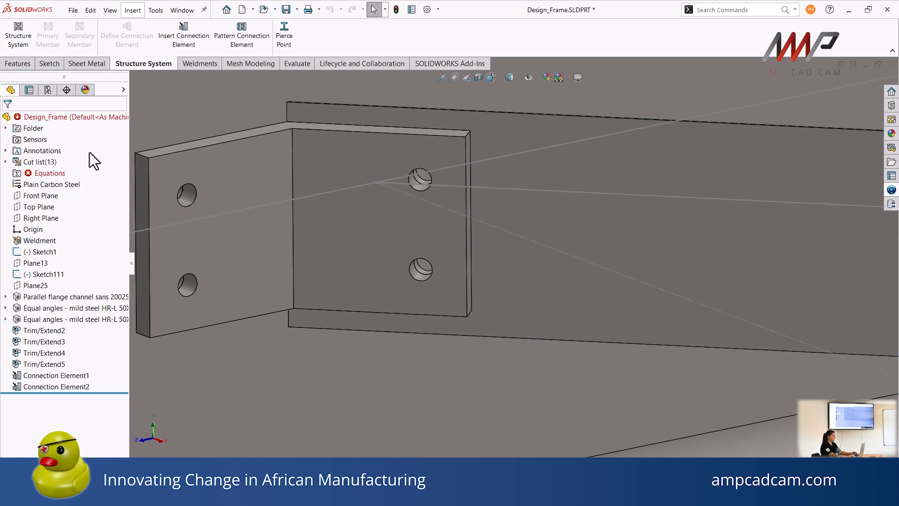
# Look over the inserted angle bracket at the joint and review the complete frame
pyautogui.scroll(-10, 271, 274)
pyautogui.scroll(6, 509, 273)
pyautogui.keyDown('ctrl'); pyautogui.moveTo(542, 277); pyautogui.dragTo(418, 284, button='middle'); pyautogui.keyUp('ctrl')
pyautogui.scroll(3, 468, 280)
pyautogui.keyDown('ctrl'); pyautogui.moveTo(475, 280); pyautogui.dragTo(313, 224, button='middle'); pyautogui.keyUp('ctrl')
pyautogui.scroll(1, 397, 244)
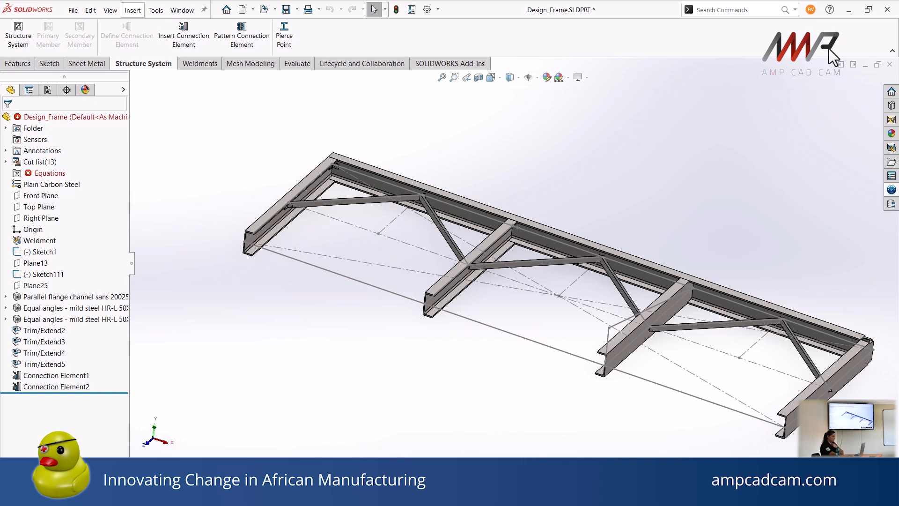
# Switch to the 3DEXPERIENCE dashboard, close the task description and move the task "create framework for 3 brush cutters" from To Do to In Work
pyautogui.click(849, 11)
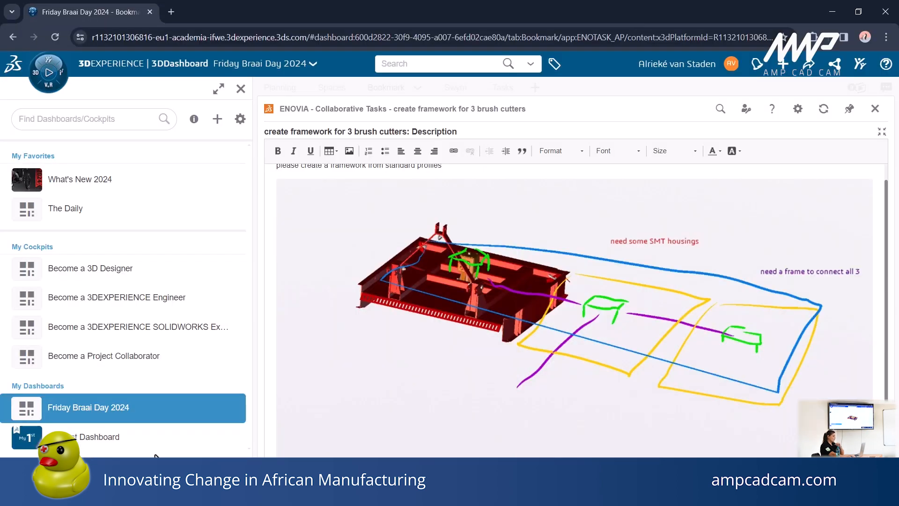
pyautogui.click(241, 89)
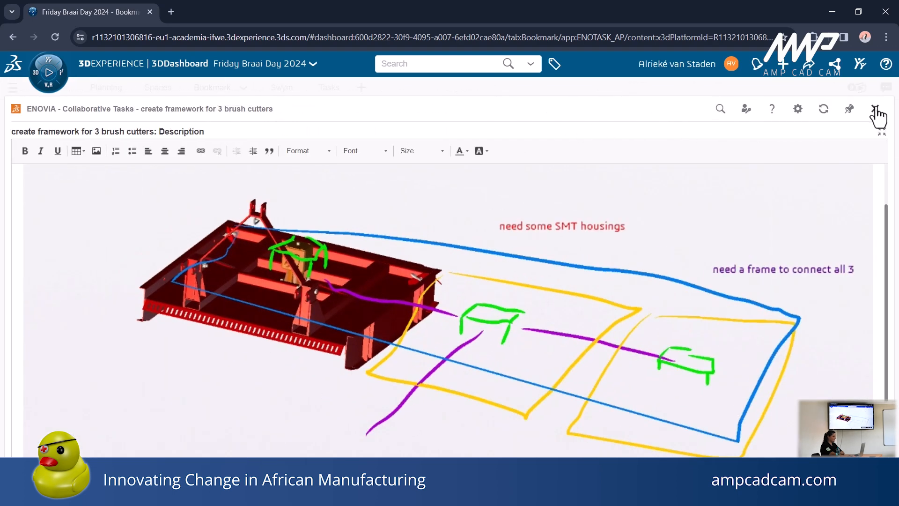
pyautogui.click(875, 109)
pyautogui.click(312, 87)
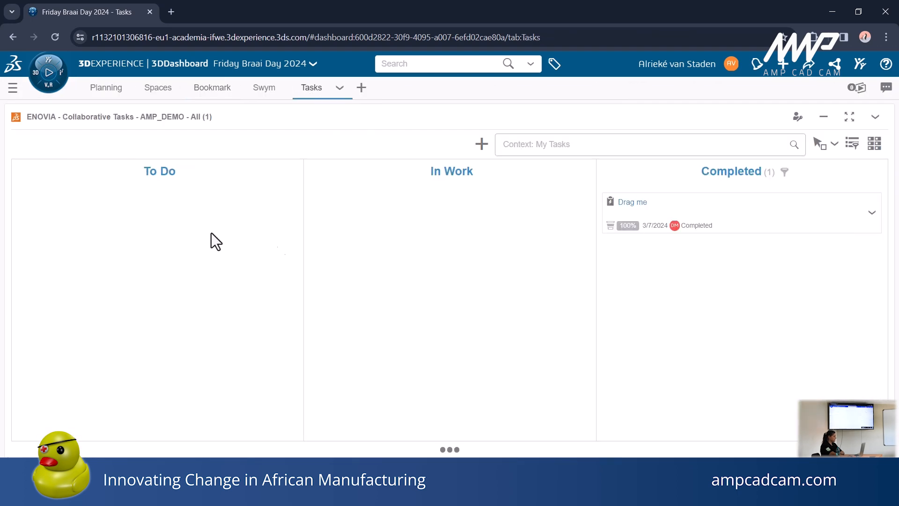
pyautogui.moveTo(257, 206); pyautogui.dragTo(399, 222)
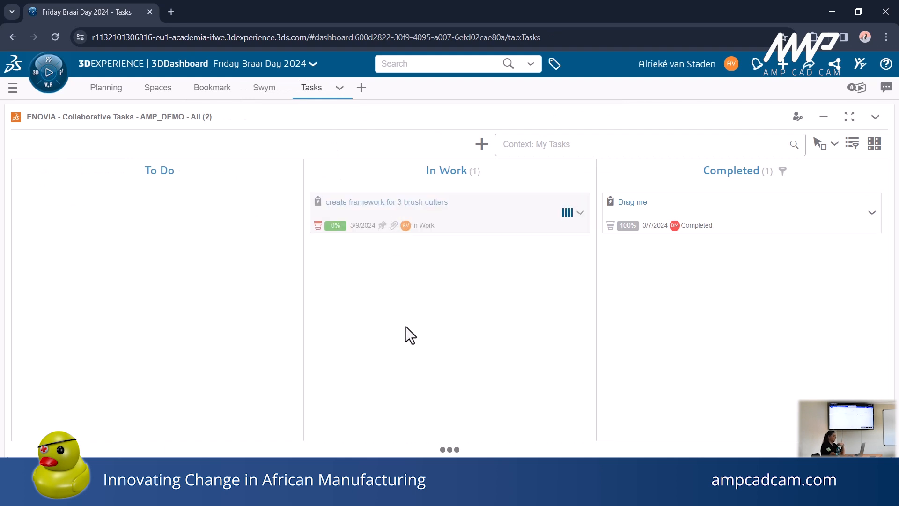
# Open the task "create framework for 3 brush cutters" for editing and review its description and assignees
pyautogui.click(580, 213)
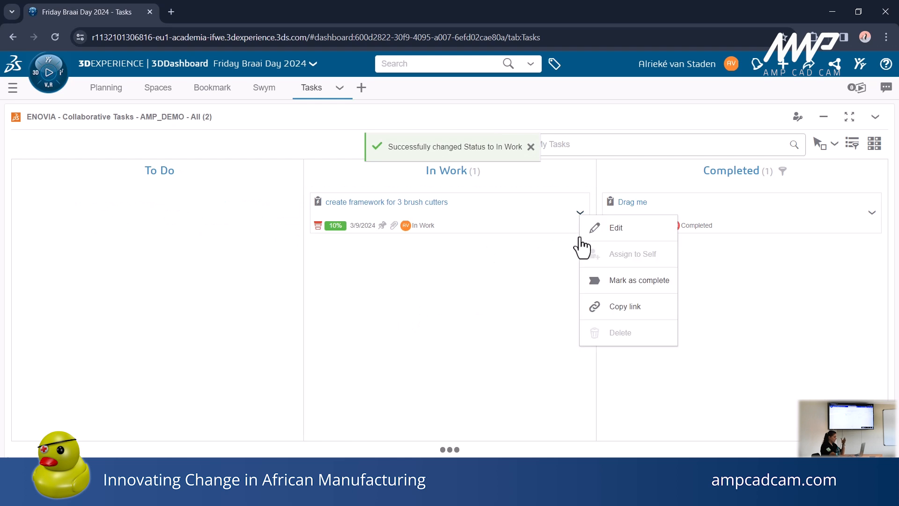
pyautogui.click(613, 230)
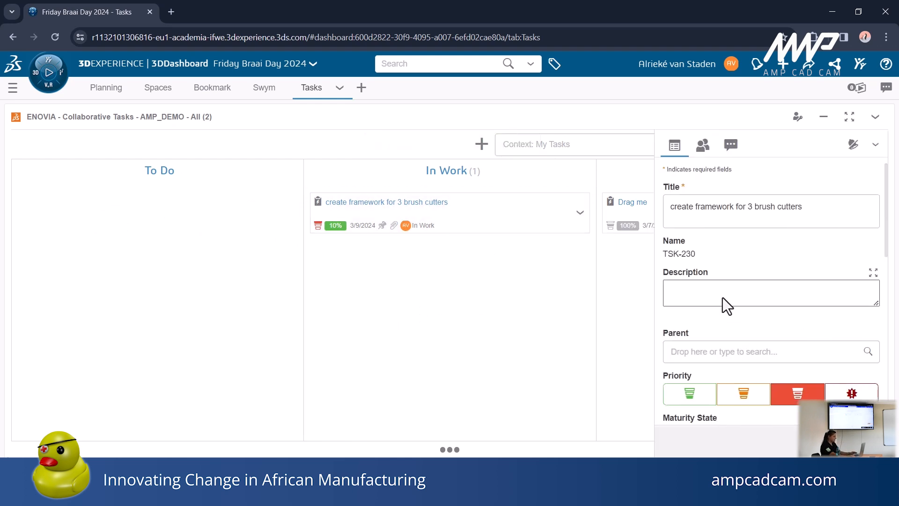
pyautogui.scroll(-10, 724, 297)
pyautogui.scroll(10, 724, 301)
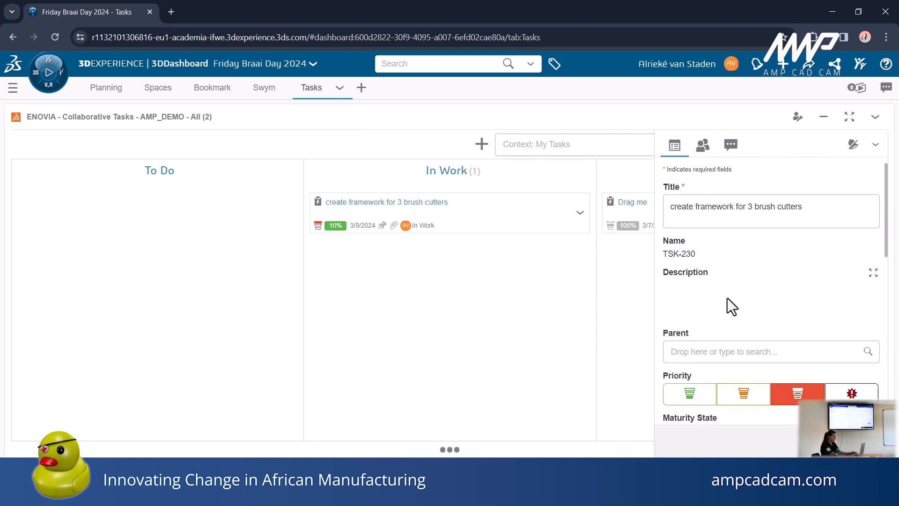
pyautogui.click(727, 321)
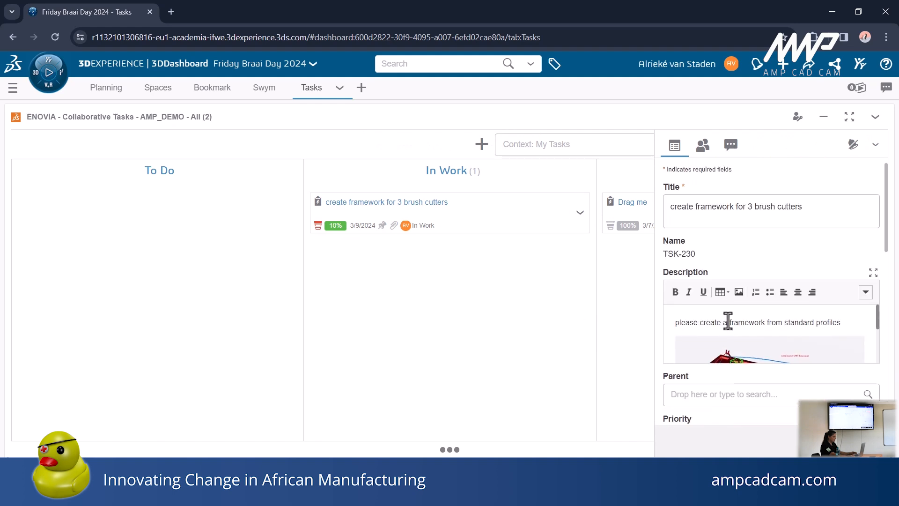
pyautogui.scroll(-2, 730, 320)
pyautogui.click(703, 145)
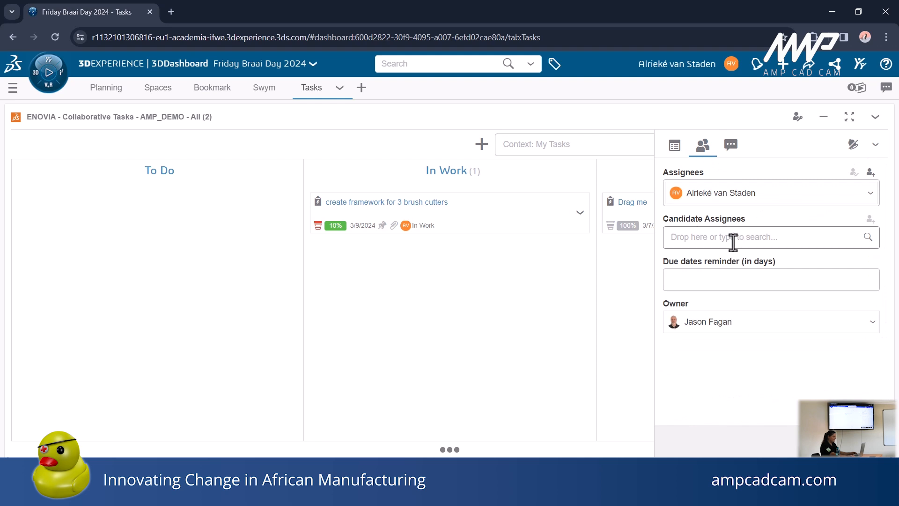
# Post a task comment mentioning the task owner with the text "- I am in the process of completing the frame - with connection elements."
pyautogui.click(729, 149)
pyautogui.click(730, 209)
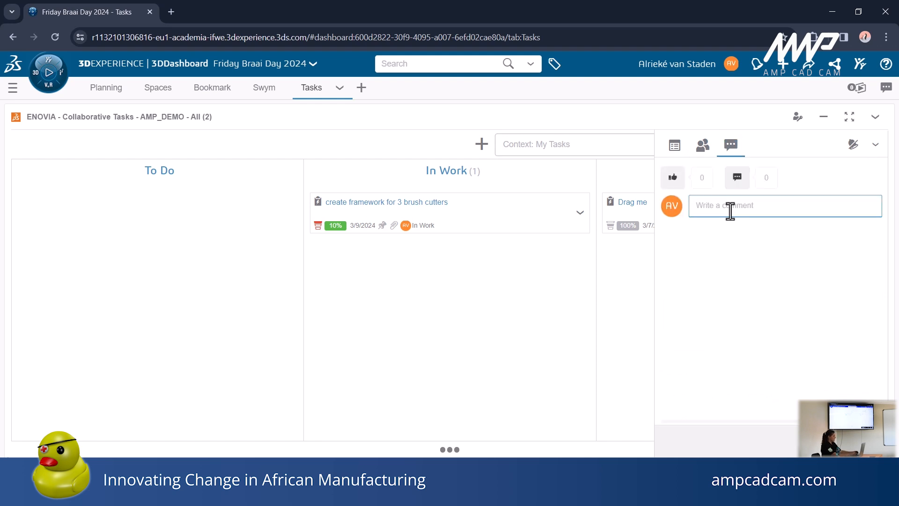
pyautogui.write('@Jas')
pyautogui.press('Return')
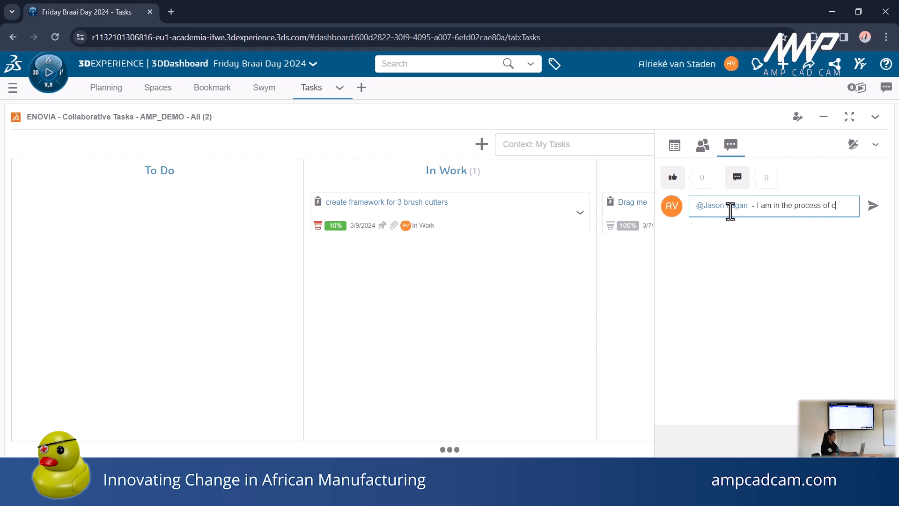
pyautogui.write('pleting the frame - with connecti')
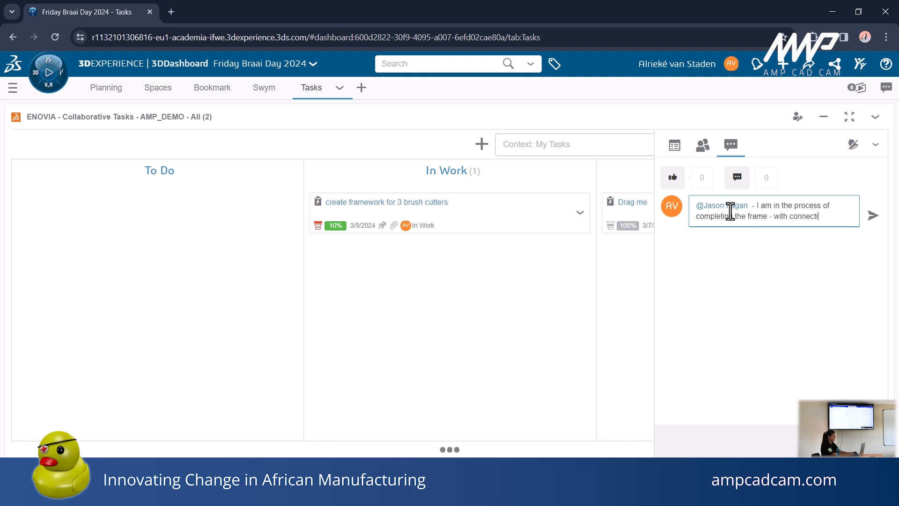
pyautogui.write('ment')
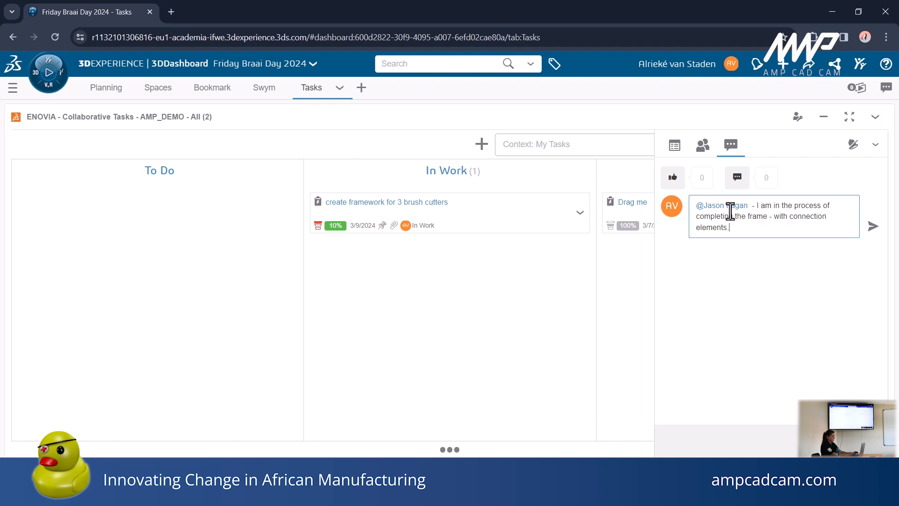
pyautogui.write('s.')
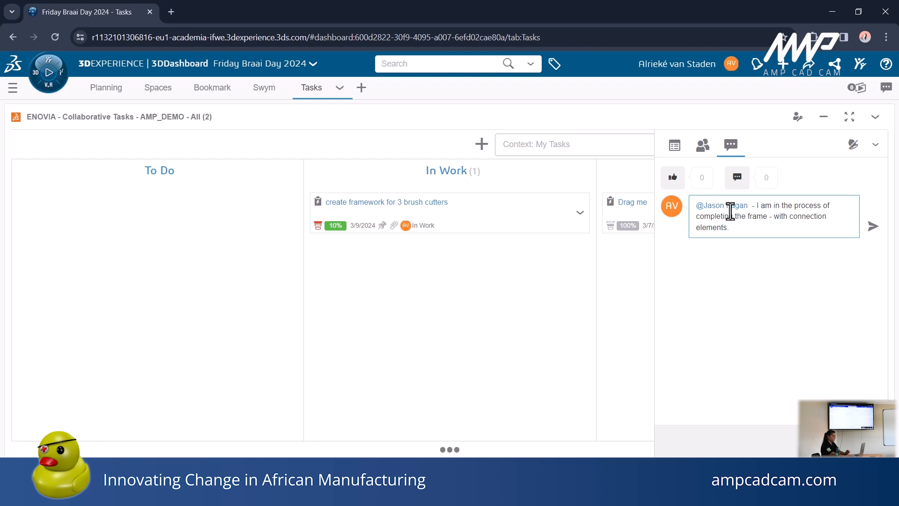
pyautogui.click(874, 229)
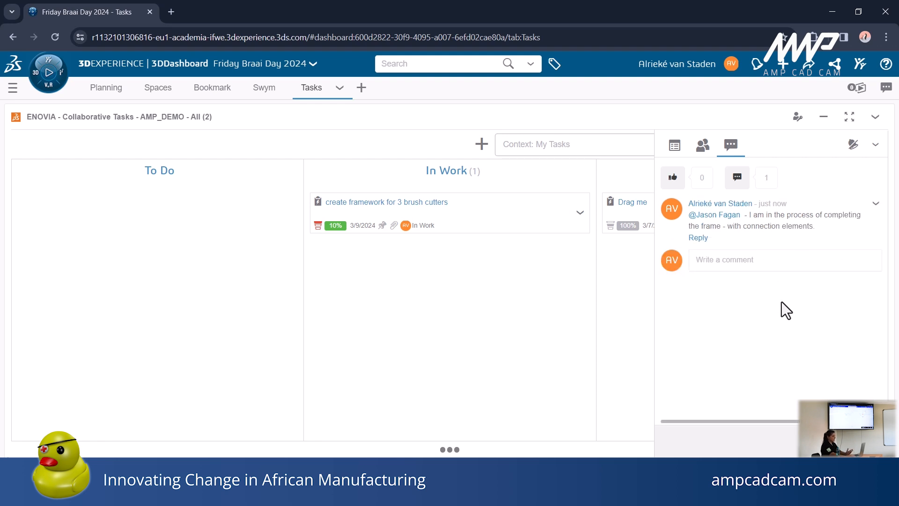